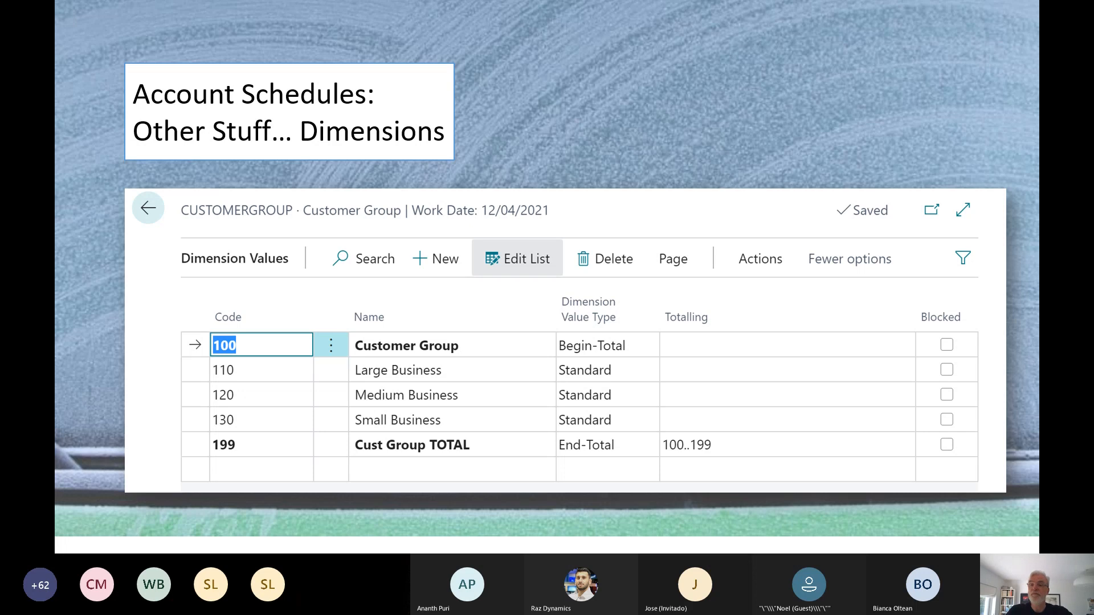
{"action": "key", "text": "Right"}
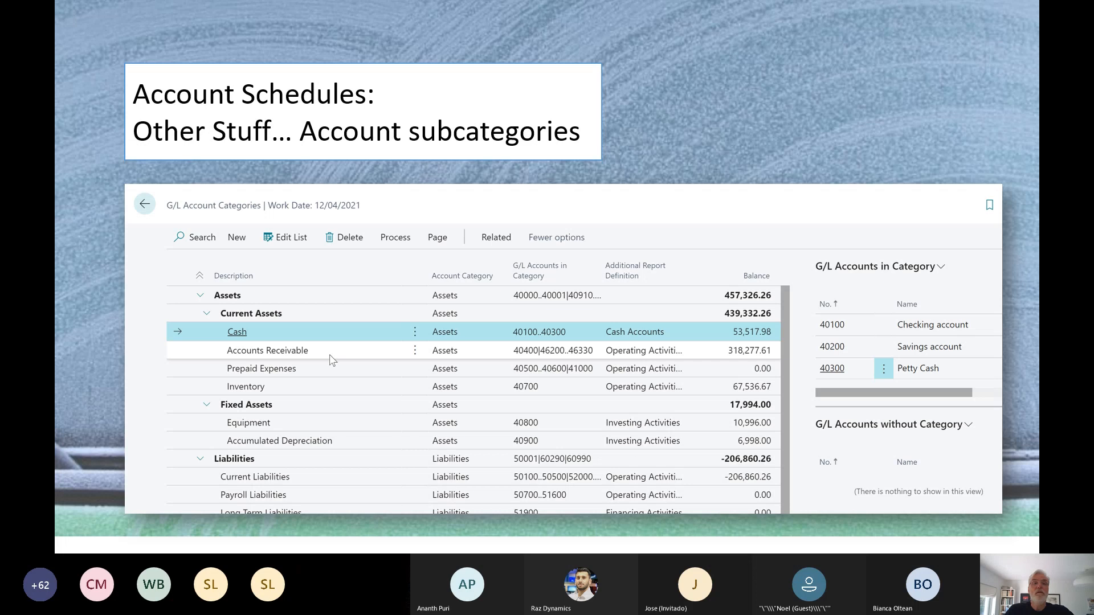
{"action": "key", "text": "Left"}
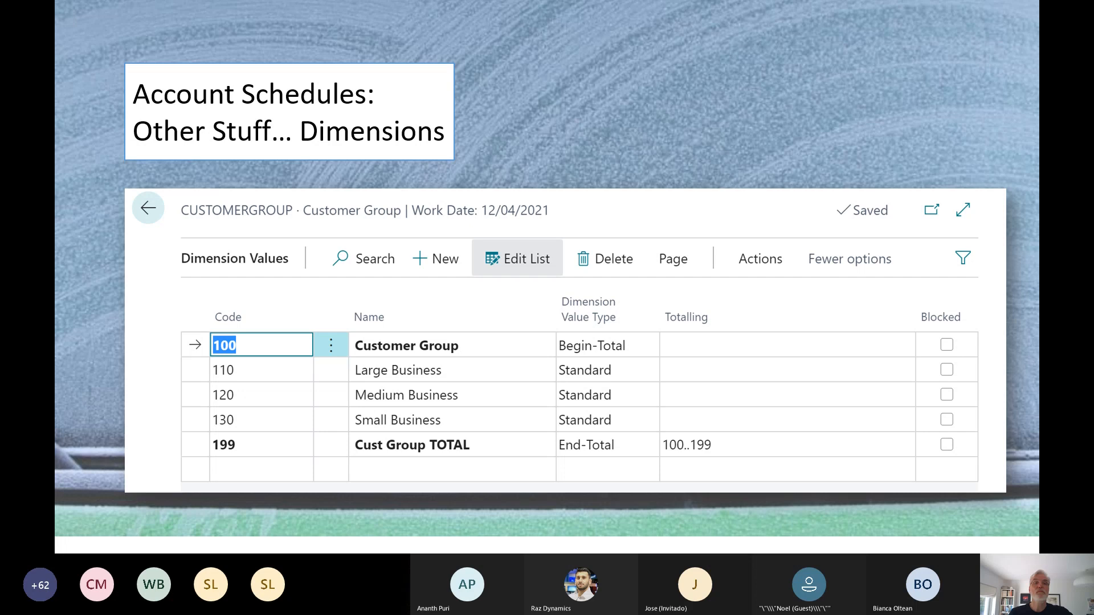
{"action": "key", "text": "Right"}
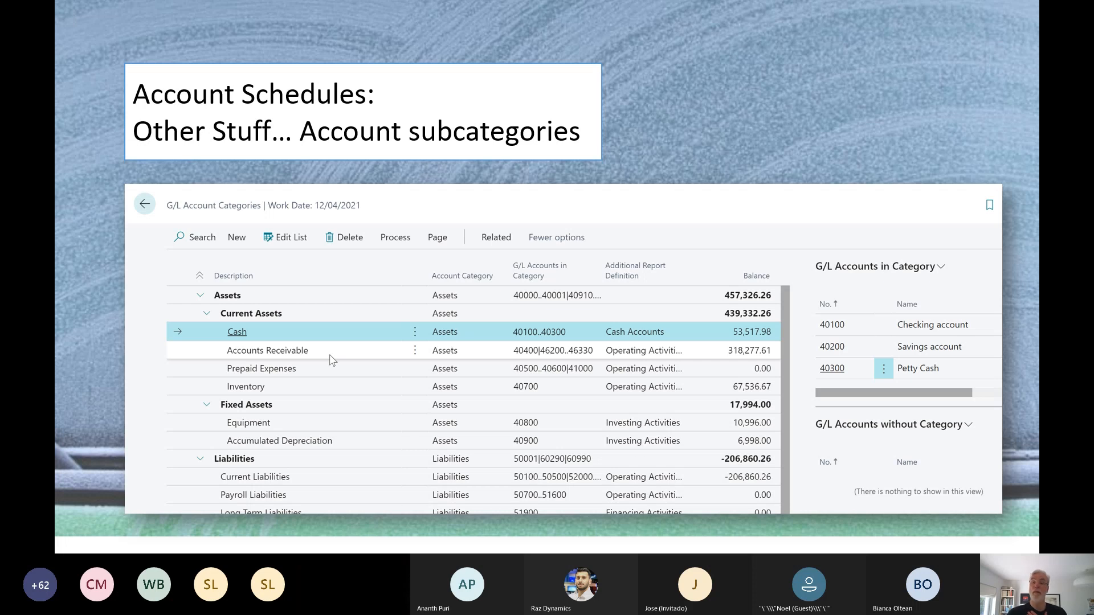
{"action": "key", "text": "Right"}
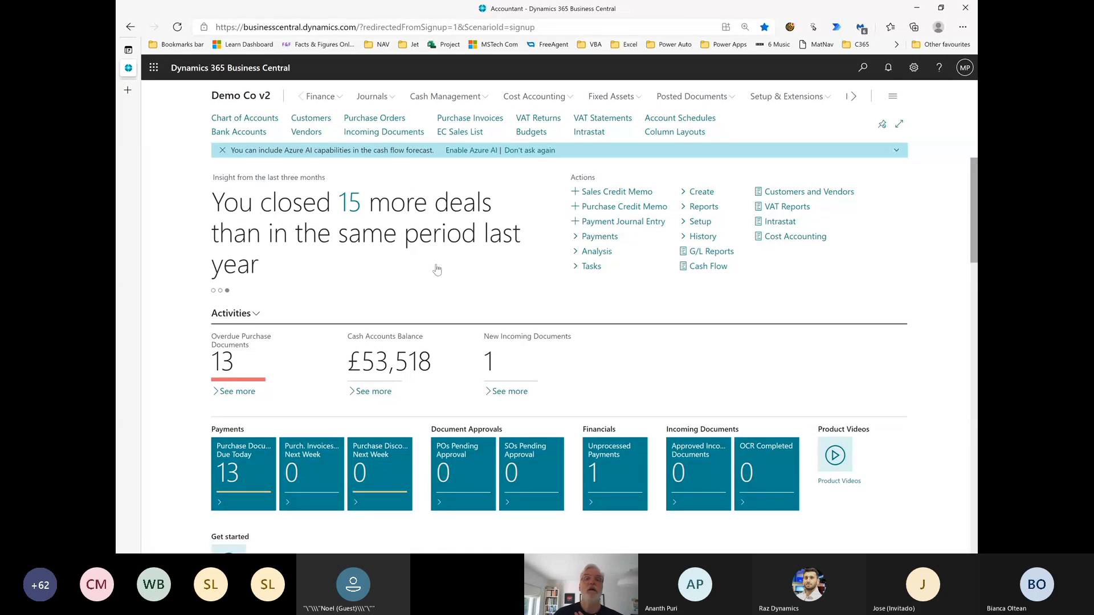
Open the Chart of Accounts and examine the account subcategory assigned to each income and expense account
{"action": "left_click", "coordinate": [313, 101]}
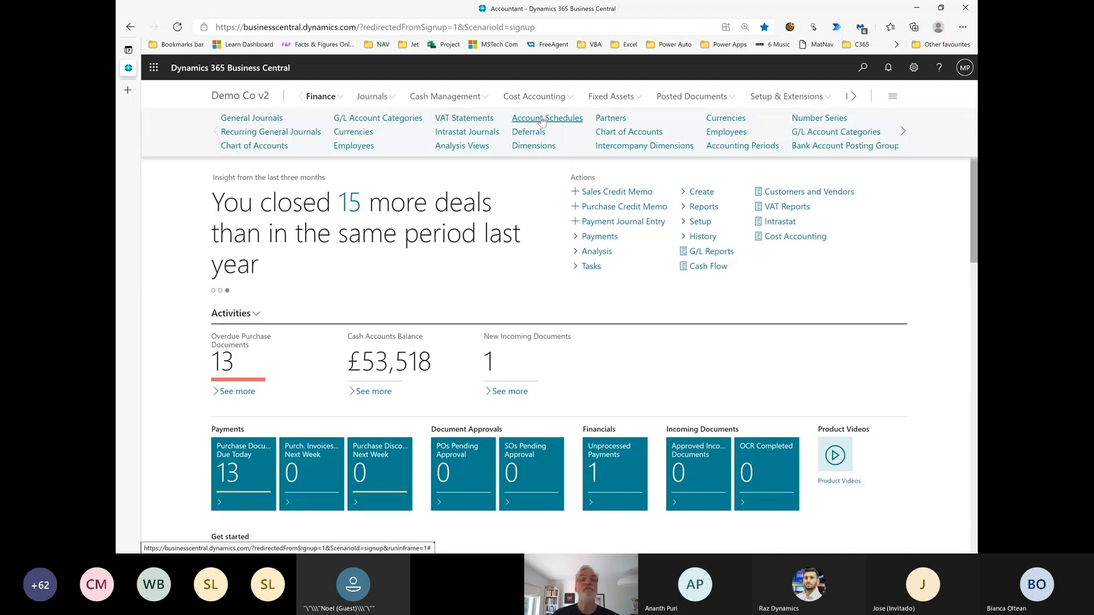
{"action": "left_click", "coordinate": [267, 147]}
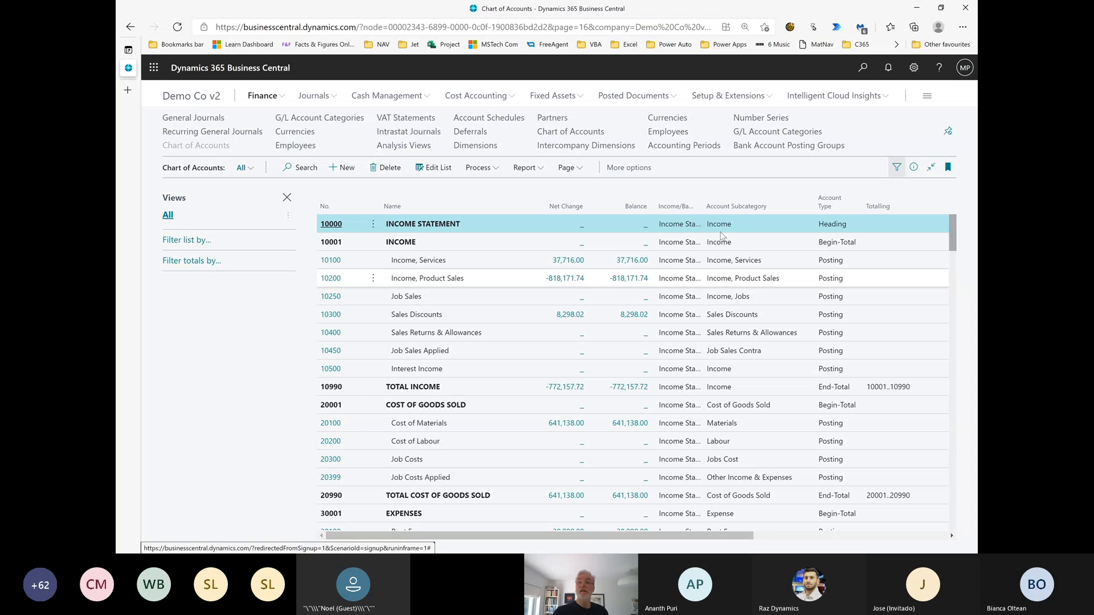
{"action": "scroll", "coordinate": [710, 410], "scroll_direction": "down", "scroll_amount": 5}
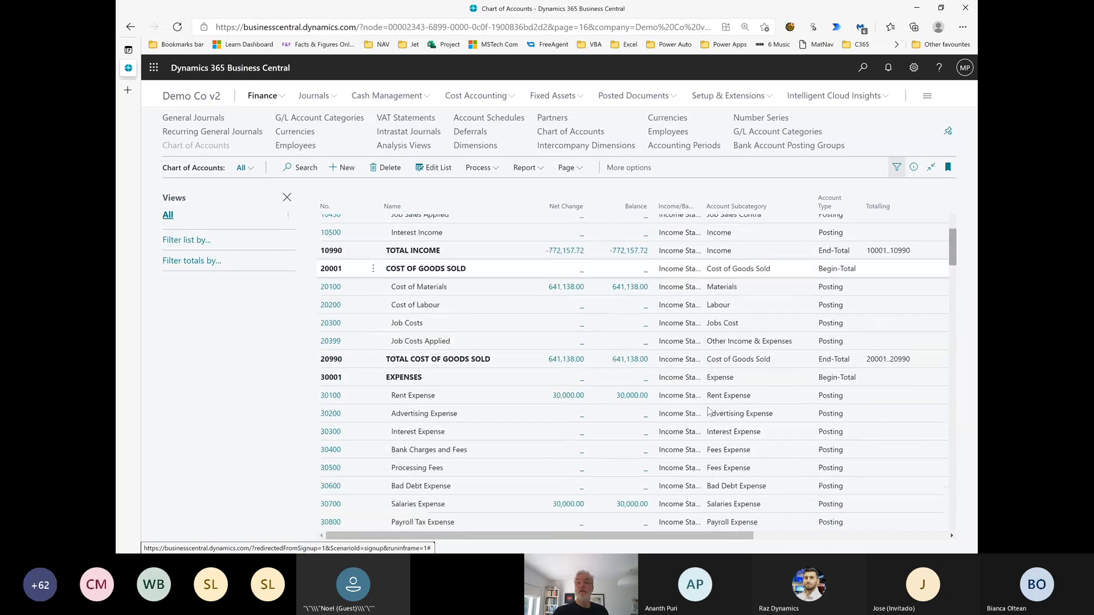
{"action": "scroll", "coordinate": [716, 427], "scroll_direction": "down", "scroll_amount": 2}
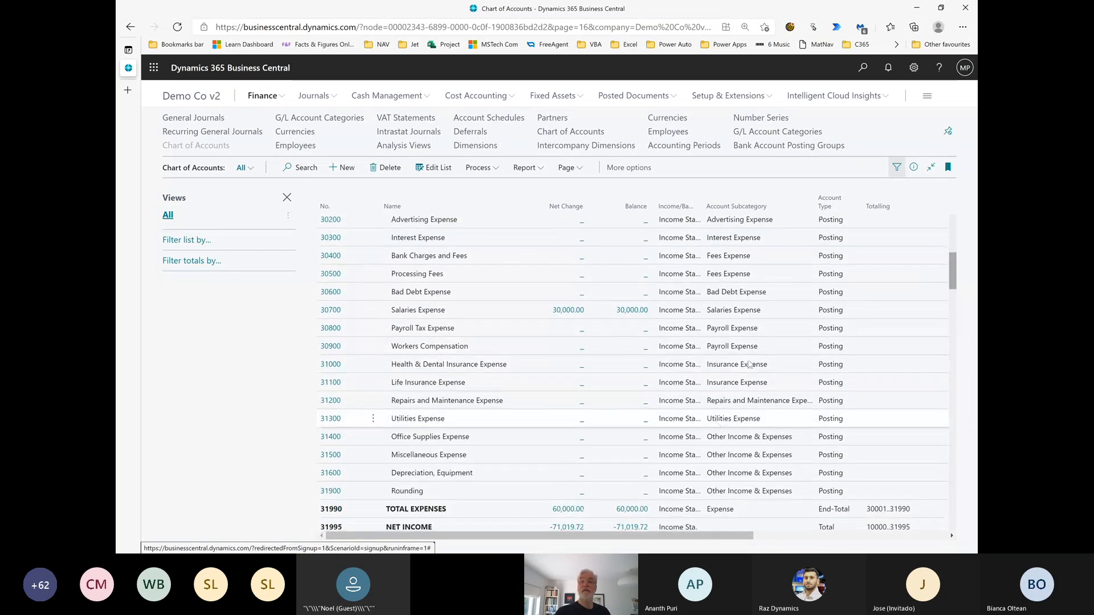
{"action": "scroll", "coordinate": [758, 342], "scroll_direction": "down", "scroll_amount": 3}
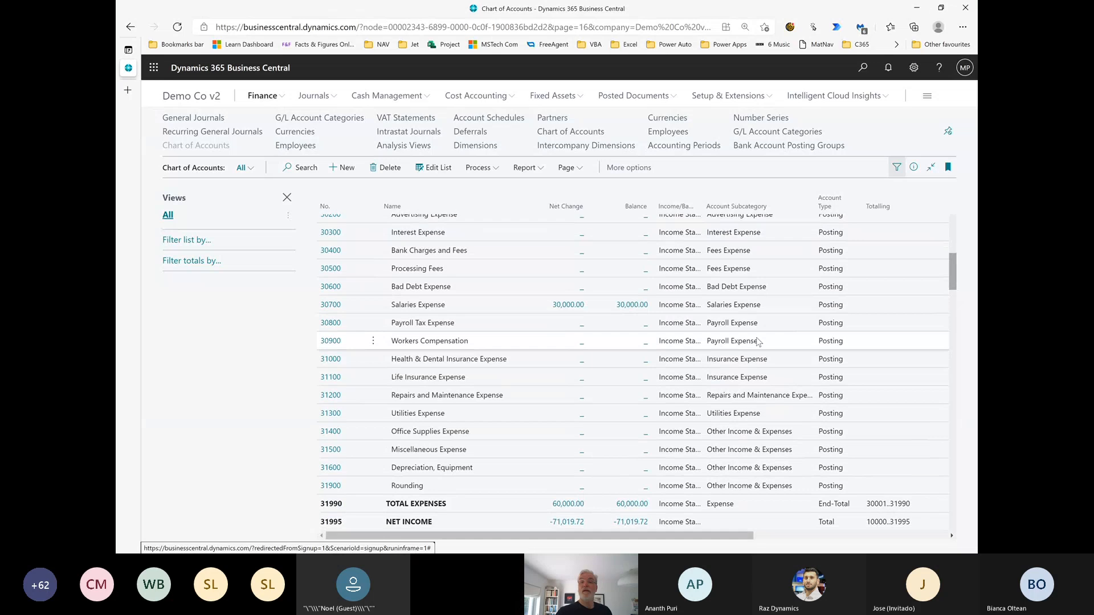
{"action": "scroll", "coordinate": [758, 342], "scroll_direction": "up", "scroll_amount": 7}
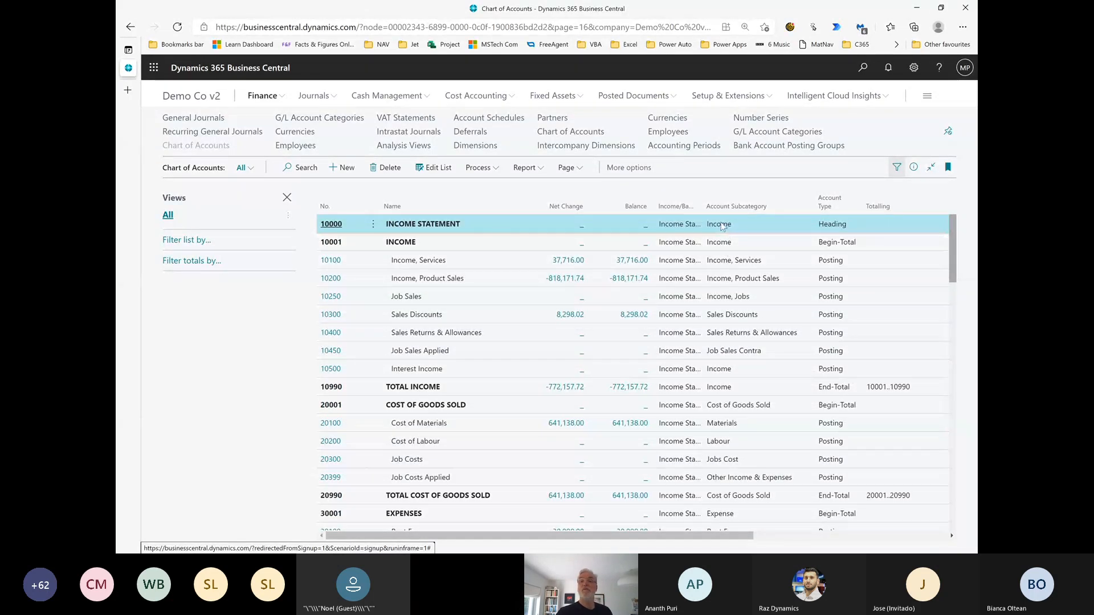
Filter the Chart of Accounts to the Income account subcategory and clear that filter again
{"action": "left_click", "coordinate": [768, 207]}
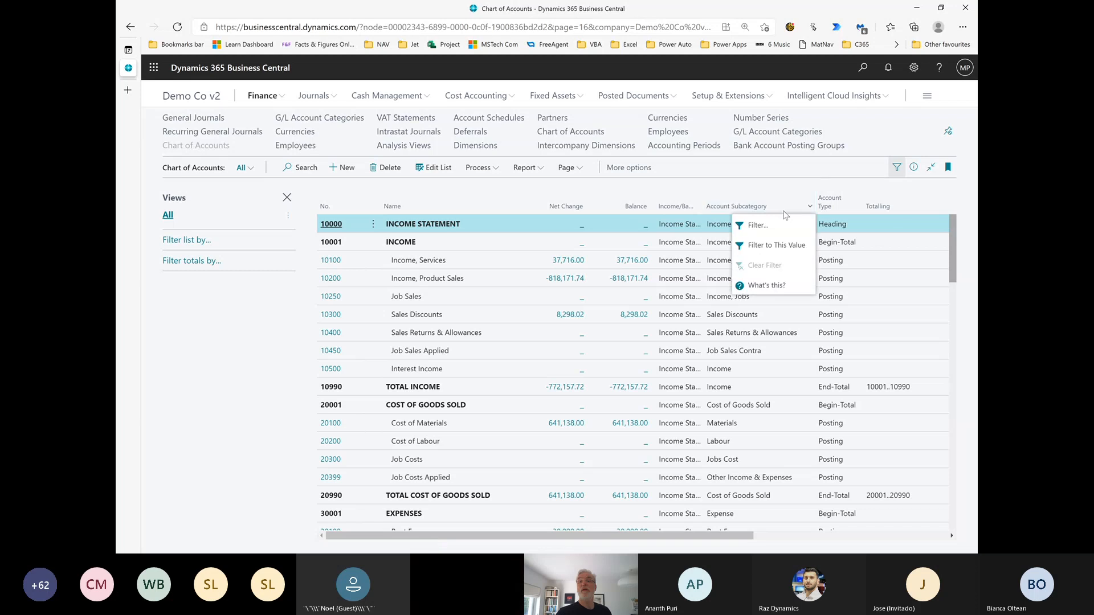
{"action": "left_click", "coordinate": [770, 246]}
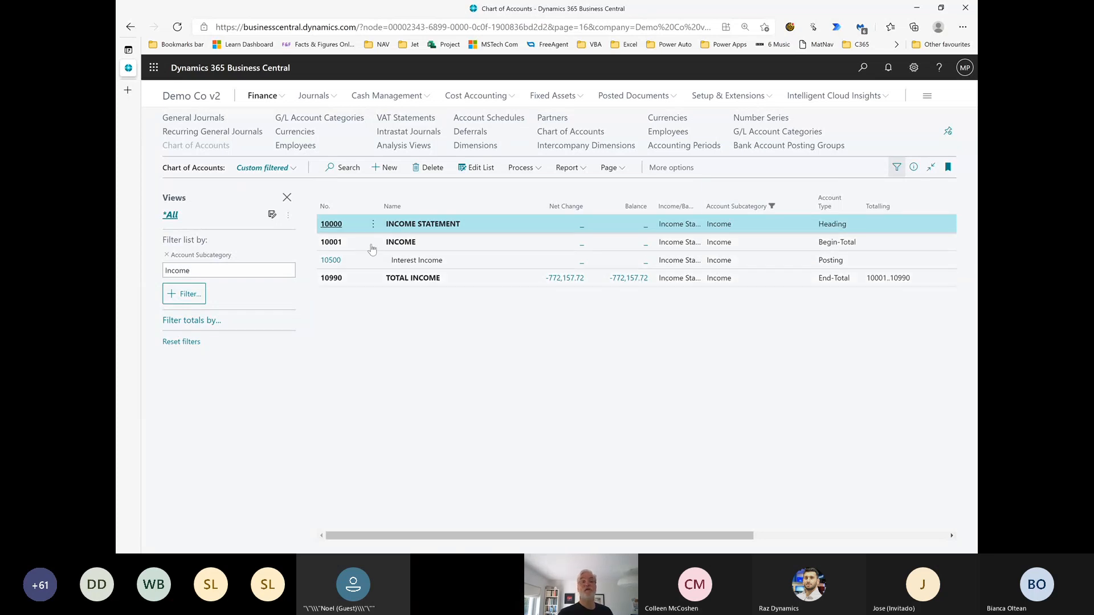
{"action": "left_click", "coordinate": [785, 205]}
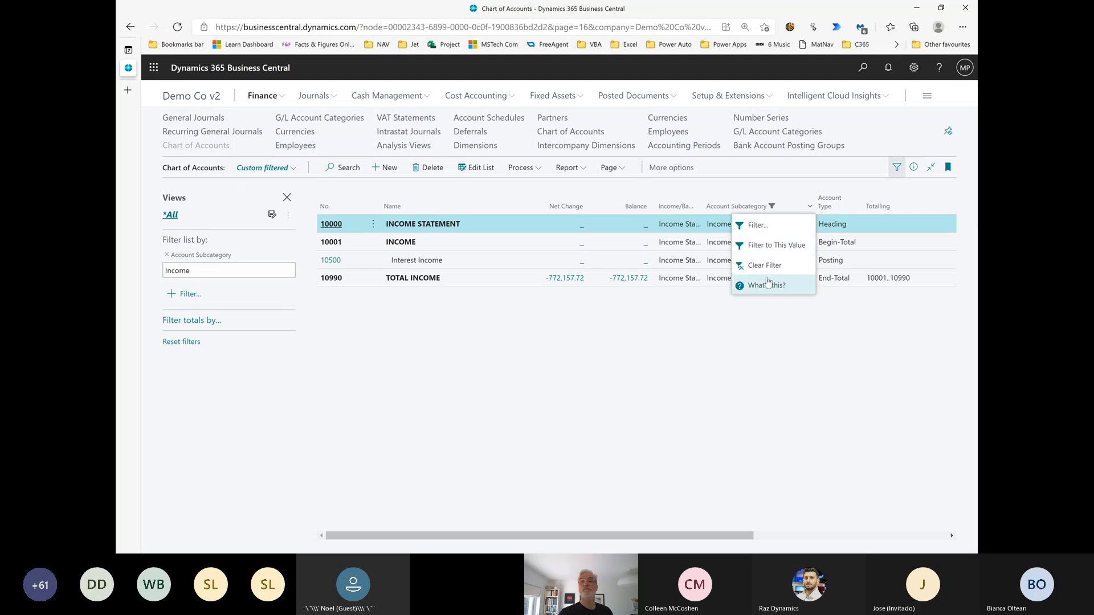
{"action": "left_click", "coordinate": [765, 285]}
{"action": "left_click", "coordinate": [766, 206]}
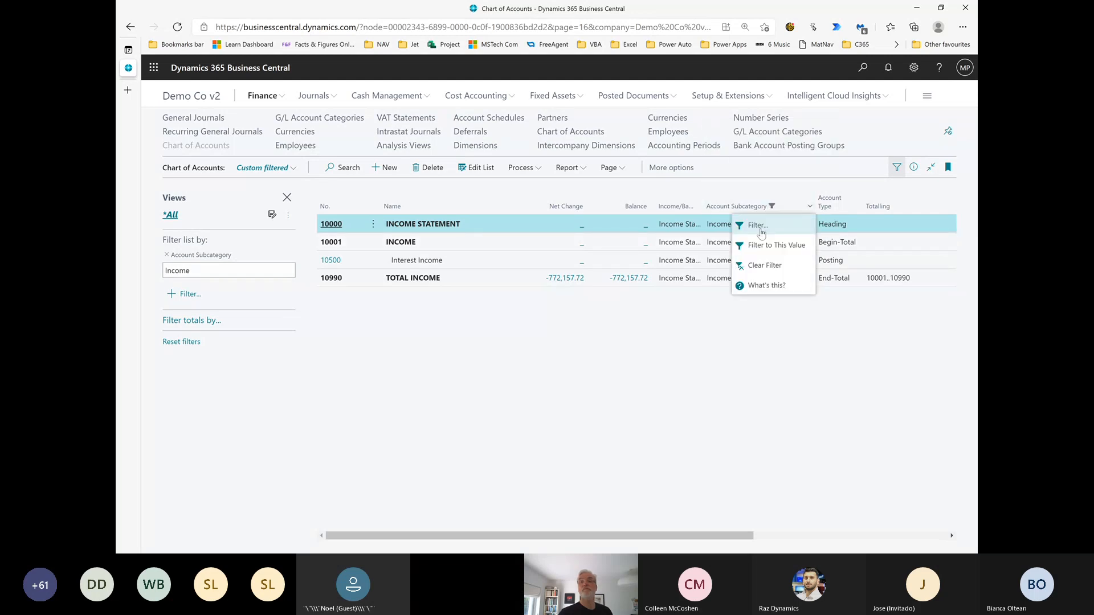
{"action": "left_click", "coordinate": [760, 264]}
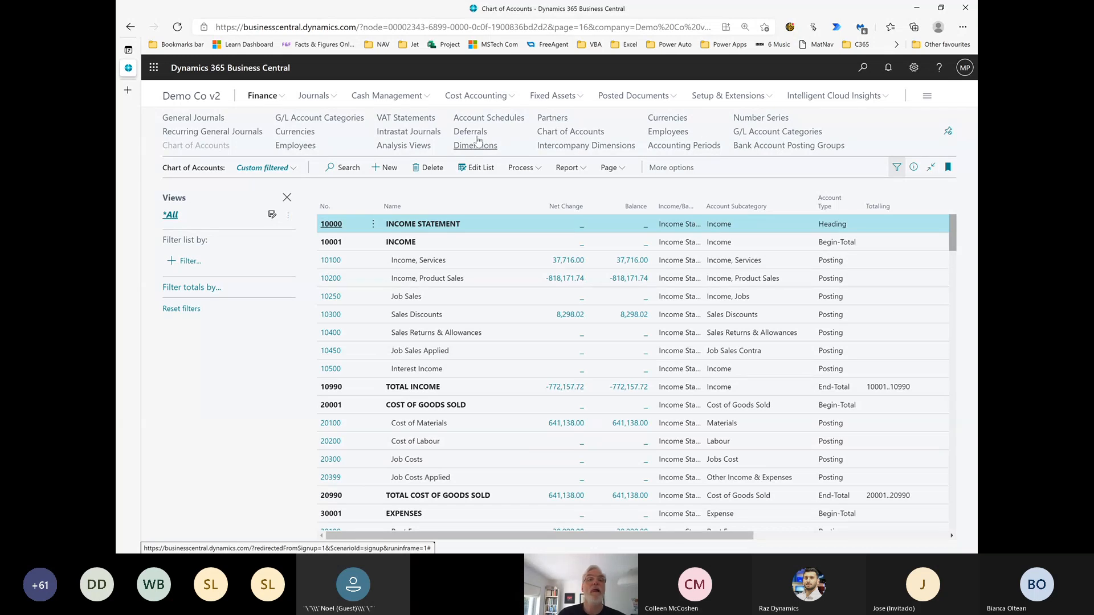
Search for "g/l acc" and open the G/L Account Categories list
{"action": "left_click", "coordinate": [864, 70]}
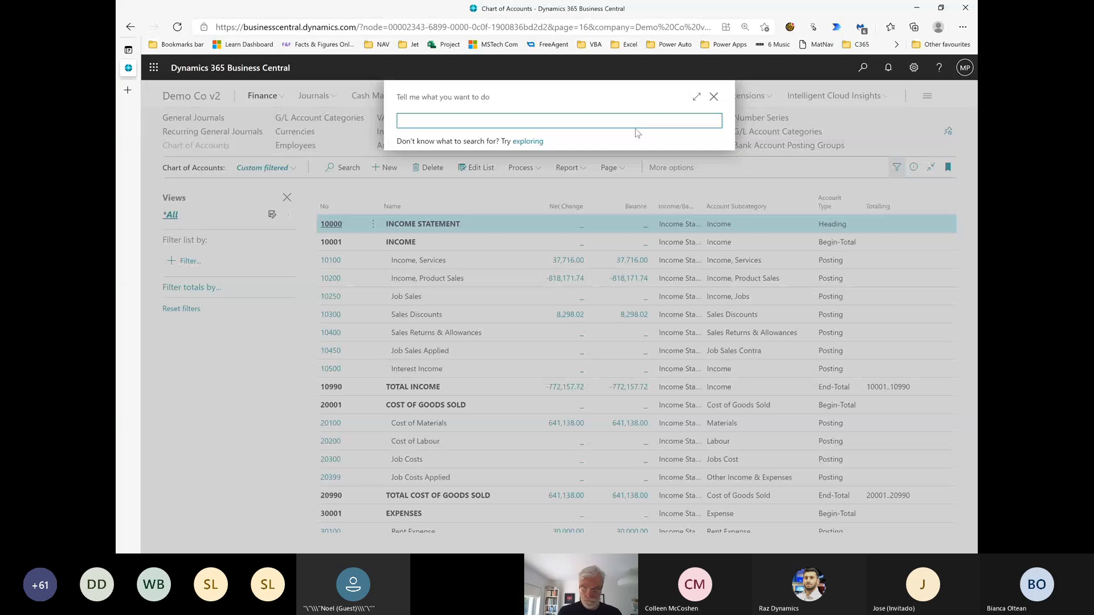
{"action": "type", "text": "g/l acc"}
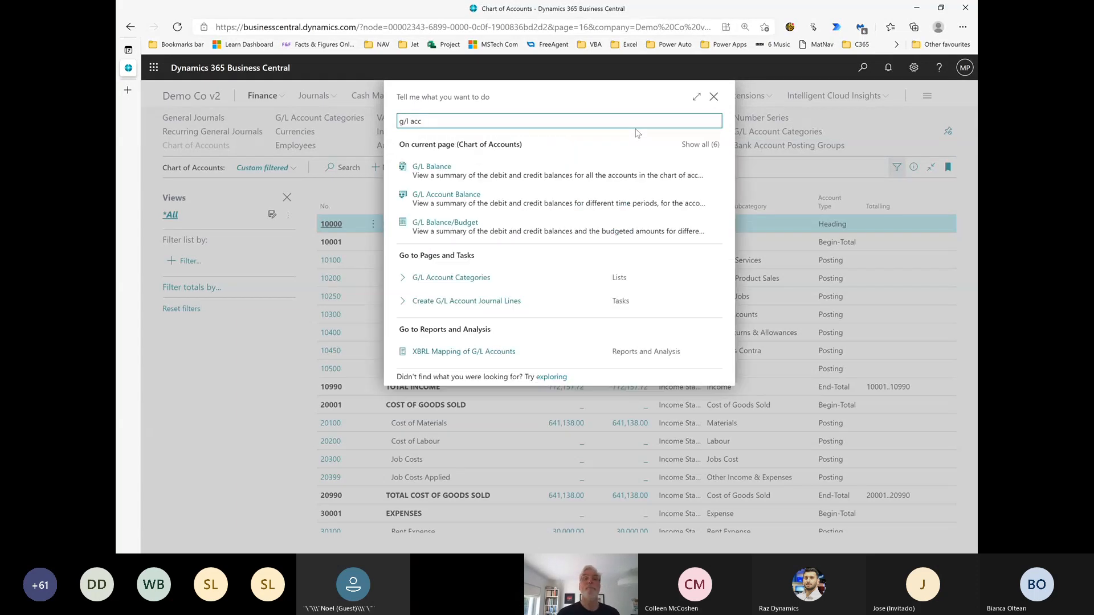
{"action": "left_click", "coordinate": [440, 279]}
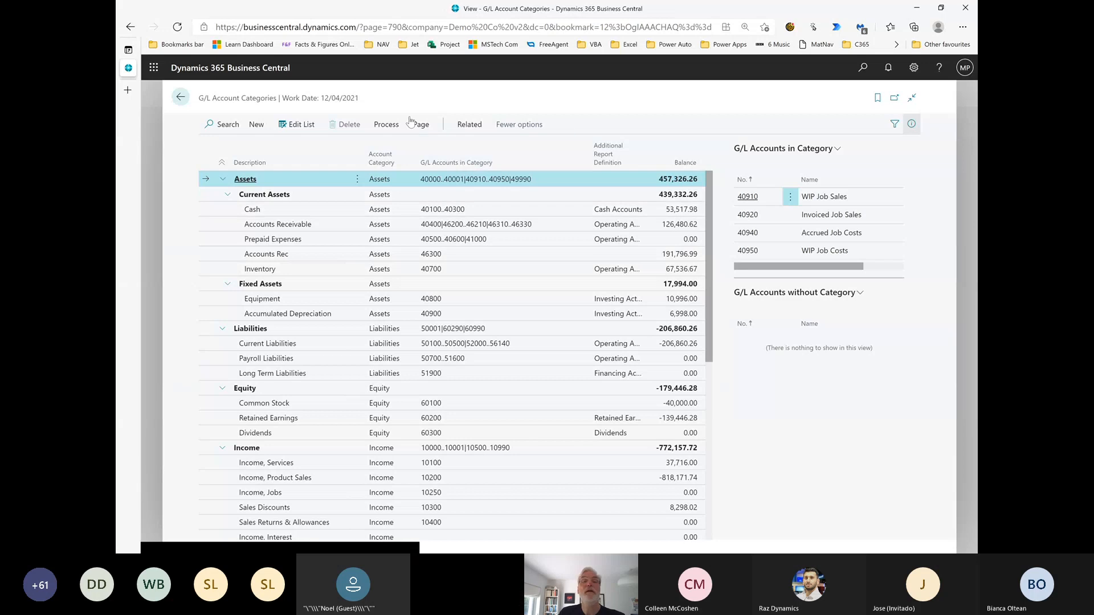
Generate the standard account schedules from the G/L account categories, keeping existing schedules and creating new ones
{"action": "left_click", "coordinate": [386, 129]}
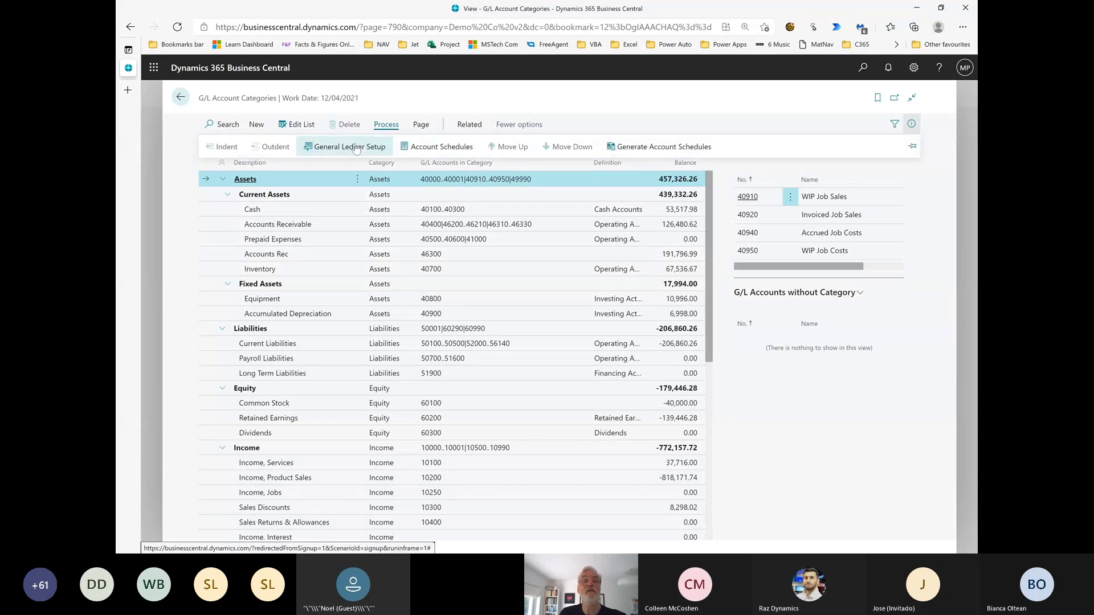
{"action": "left_click", "coordinate": [655, 150]}
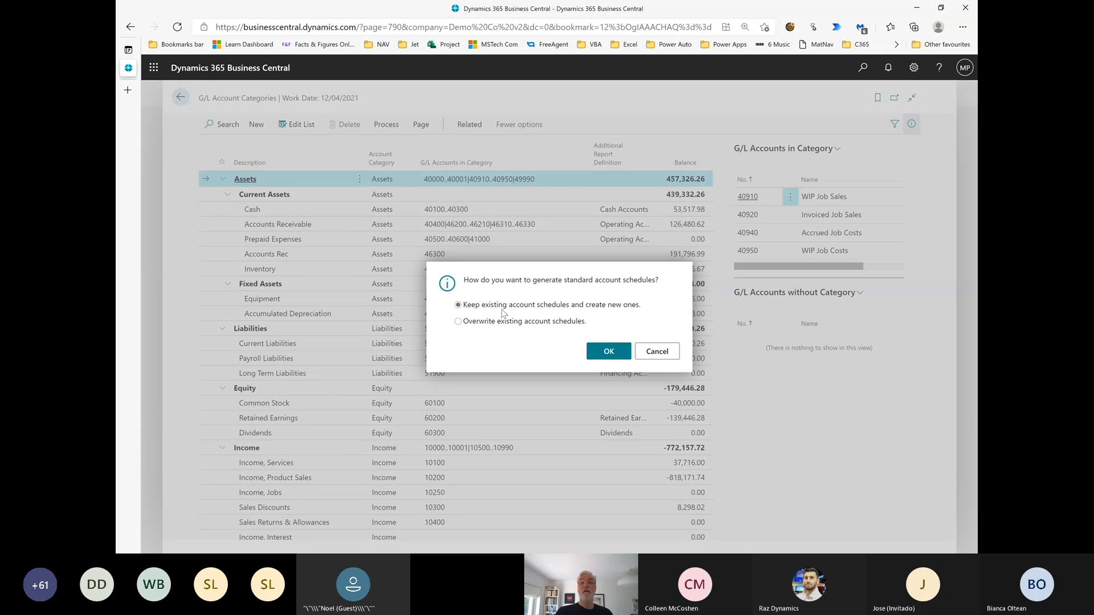
{"action": "left_click", "coordinate": [605, 352]}
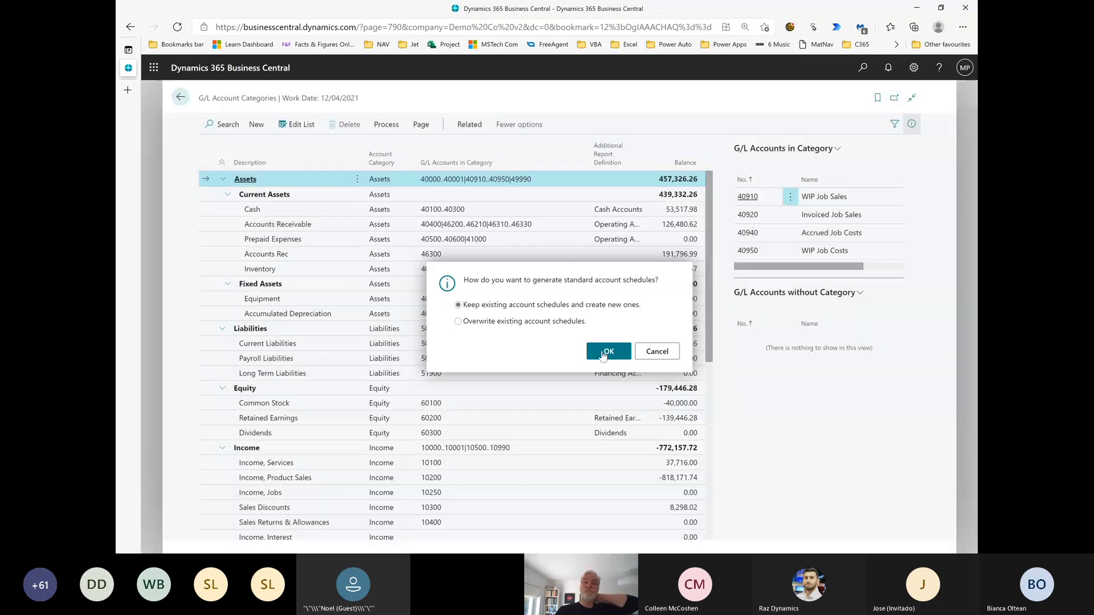
View the overview of the M-BALANCE1 account schedule from the account schedules list, and return to the Chart of Accounts
{"action": "left_click", "coordinate": [378, 127]}
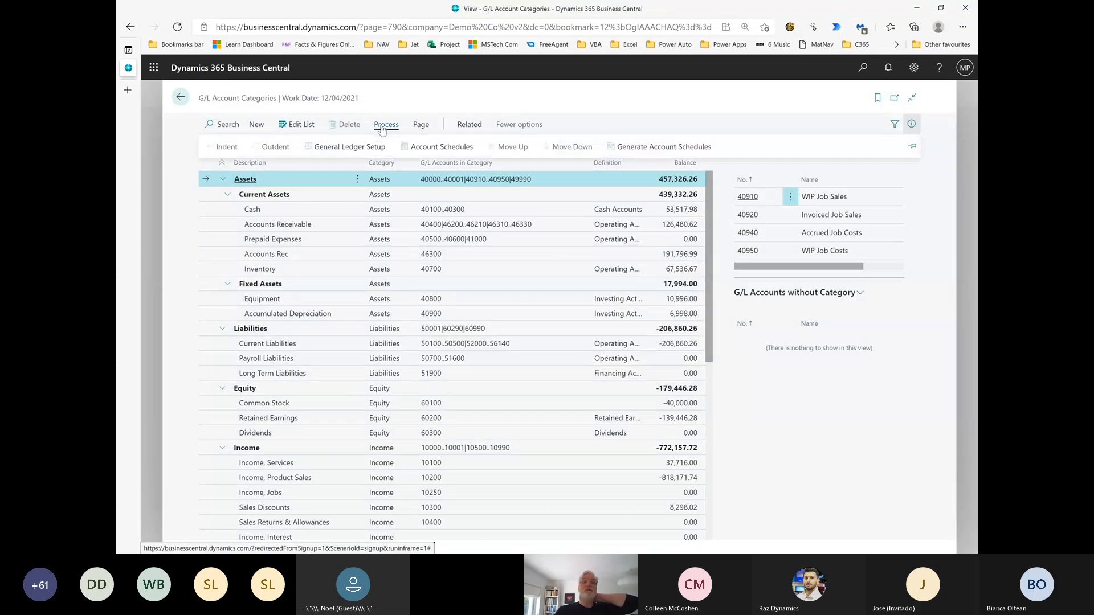
{"action": "left_click", "coordinate": [421, 149]}
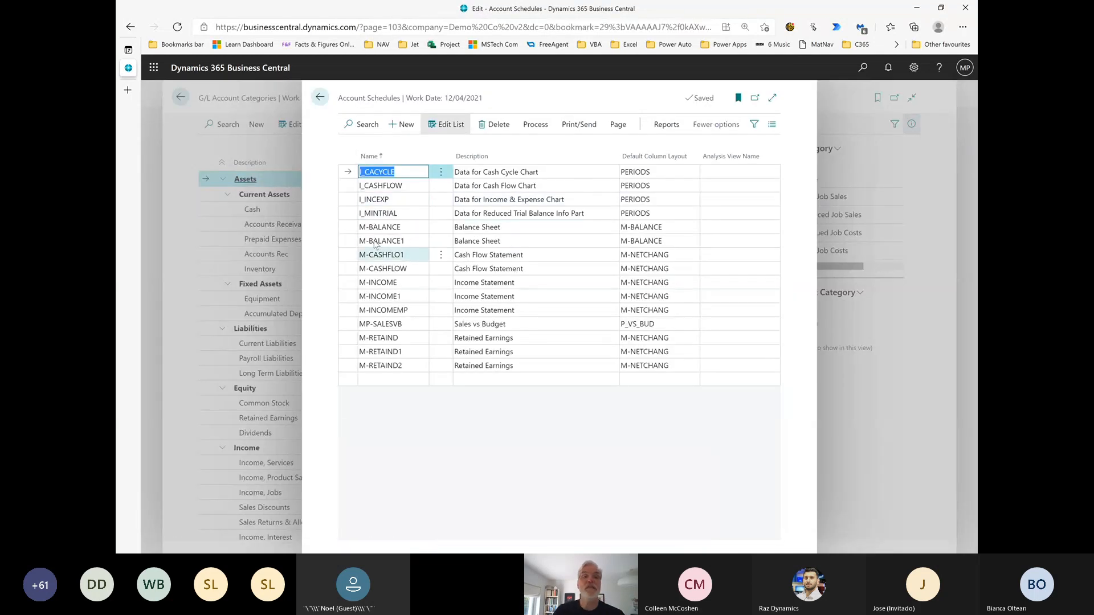
{"action": "left_click", "coordinate": [411, 245]}
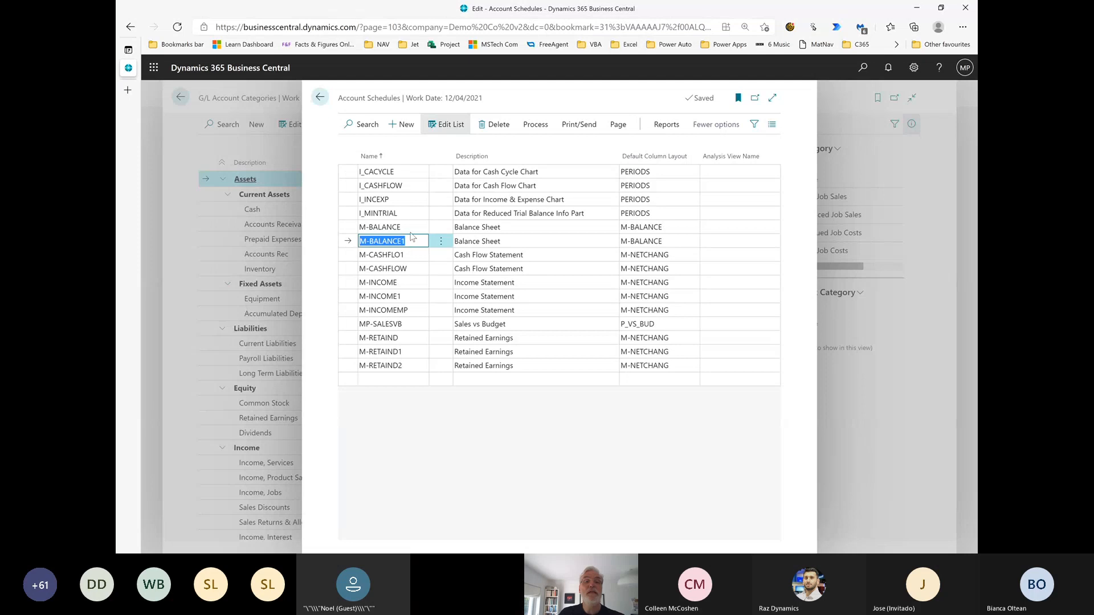
{"action": "left_click", "coordinate": [414, 227]}
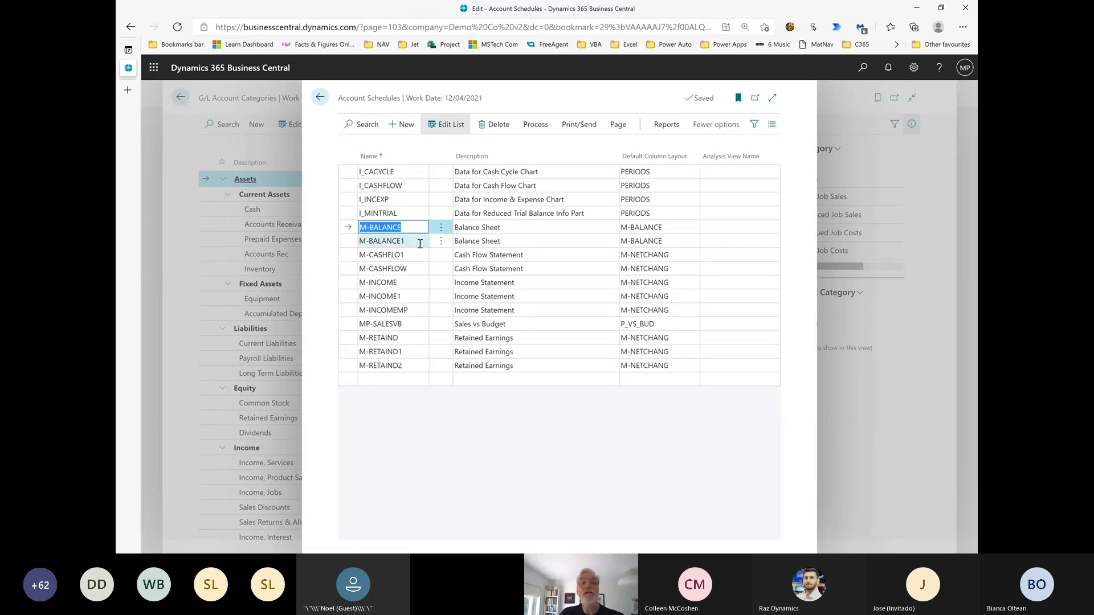
{"action": "left_click", "coordinate": [420, 242]}
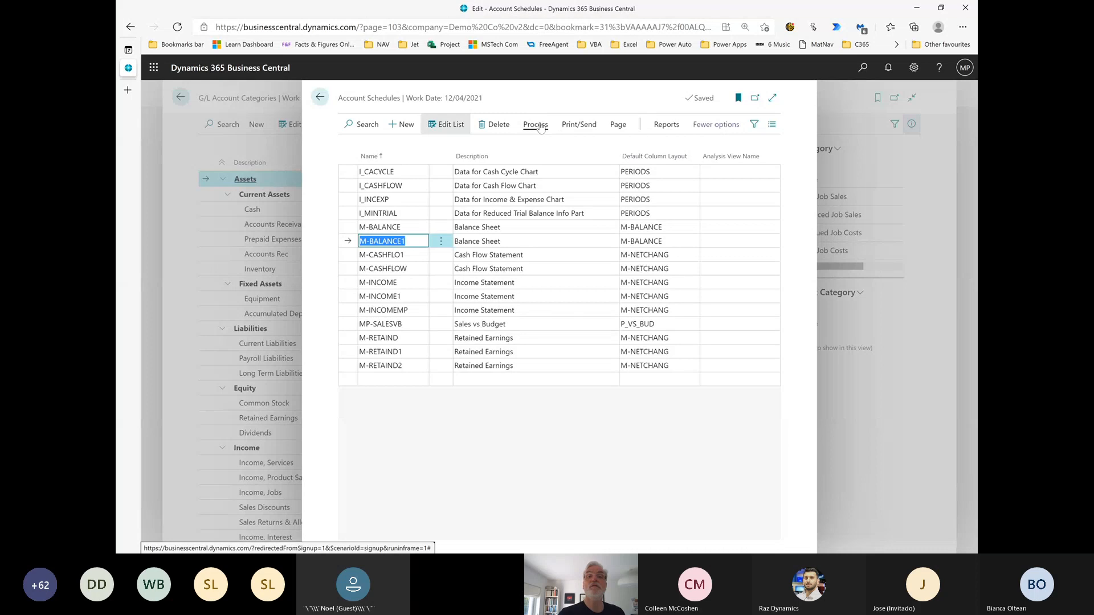
{"action": "left_click", "coordinate": [539, 124]}
{"action": "left_click", "coordinate": [385, 147]}
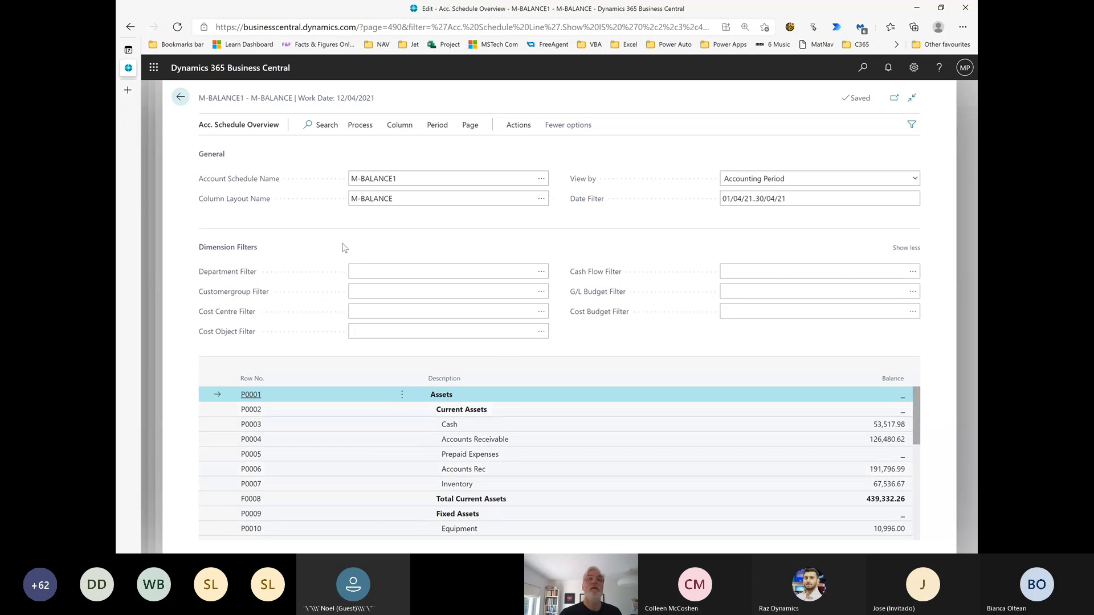
{"action": "left_click", "coordinate": [180, 97]}
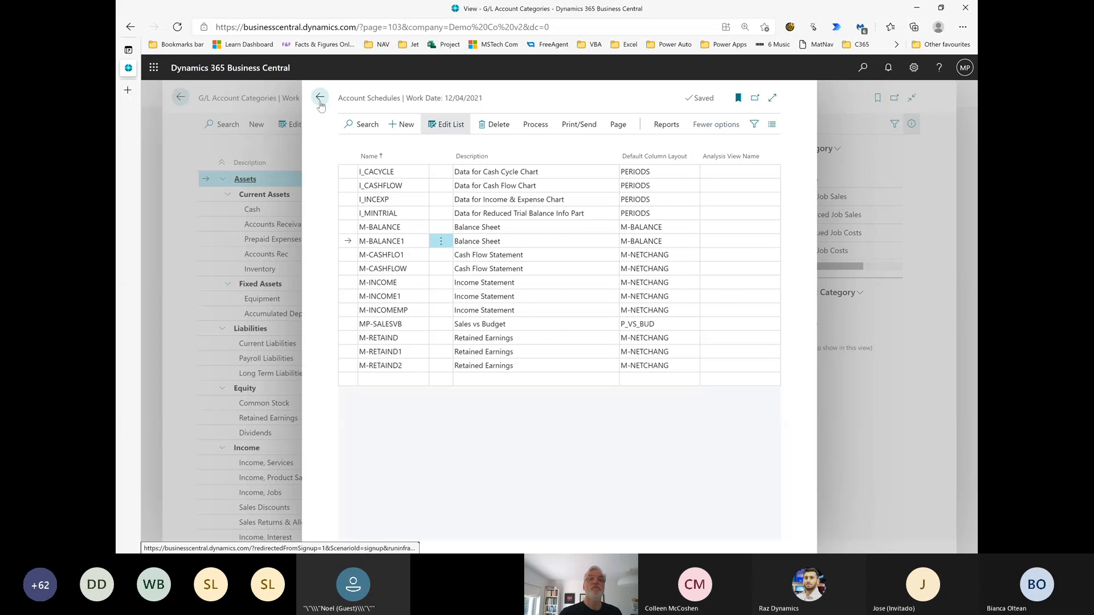
{"action": "left_click", "coordinate": [320, 99]}
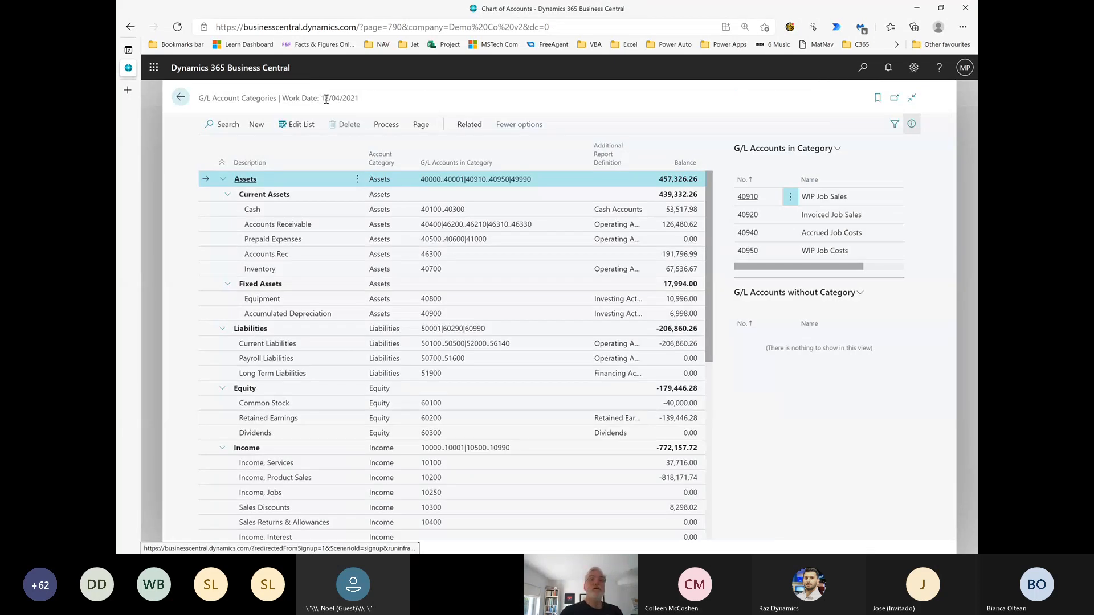
{"action": "left_click", "coordinate": [182, 100]}
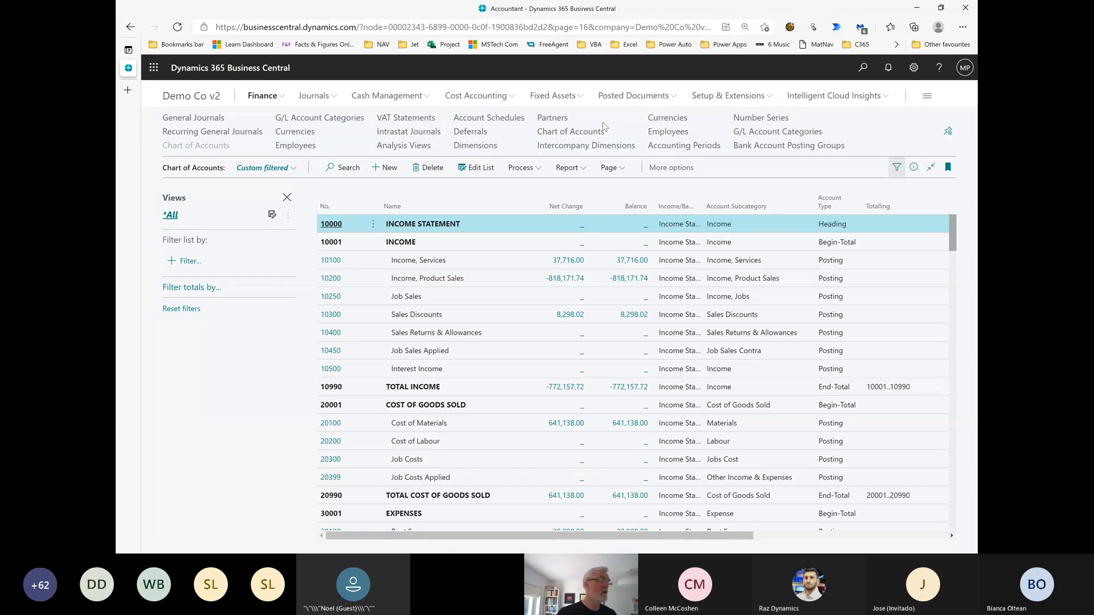
Open the M-INCOME1 account schedule for editing from the Account Schedules list without making a copy
{"action": "left_click", "coordinate": [499, 121]}
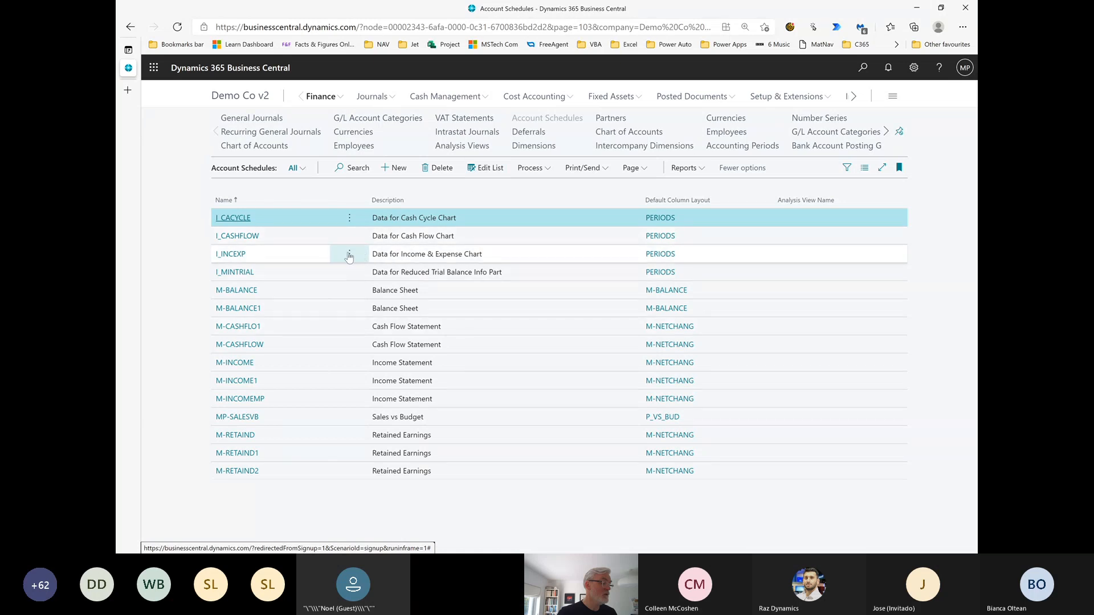
{"action": "left_click", "coordinate": [243, 382]}
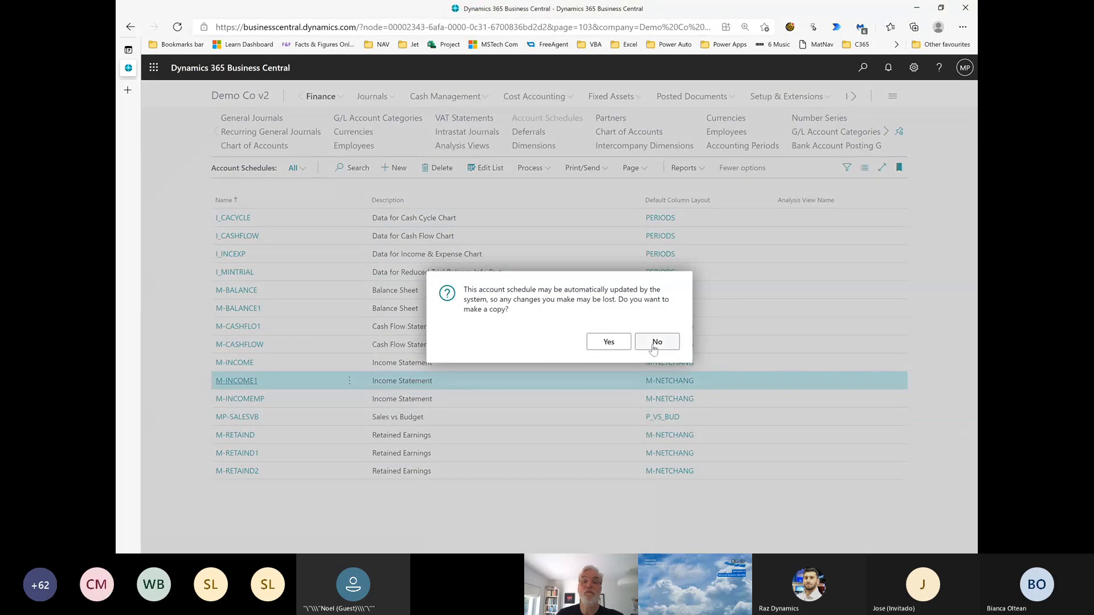
{"action": "left_click", "coordinate": [655, 342]}
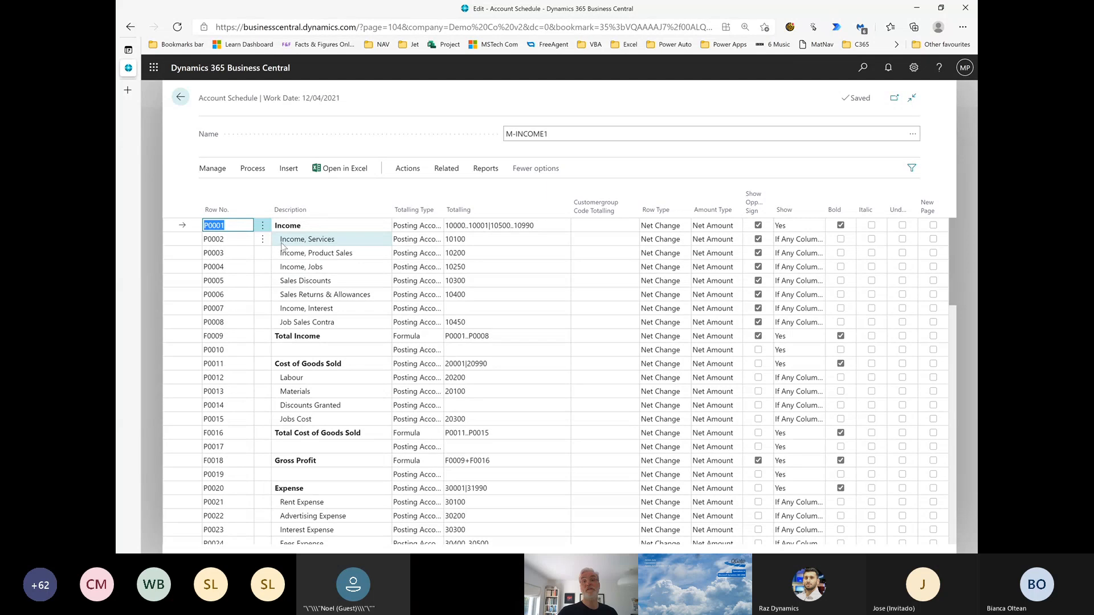
Insert a line above Income, Product Sales with row number P0002.01 and the description "Income, Services, Small"
{"action": "left_click", "coordinate": [263, 257]}
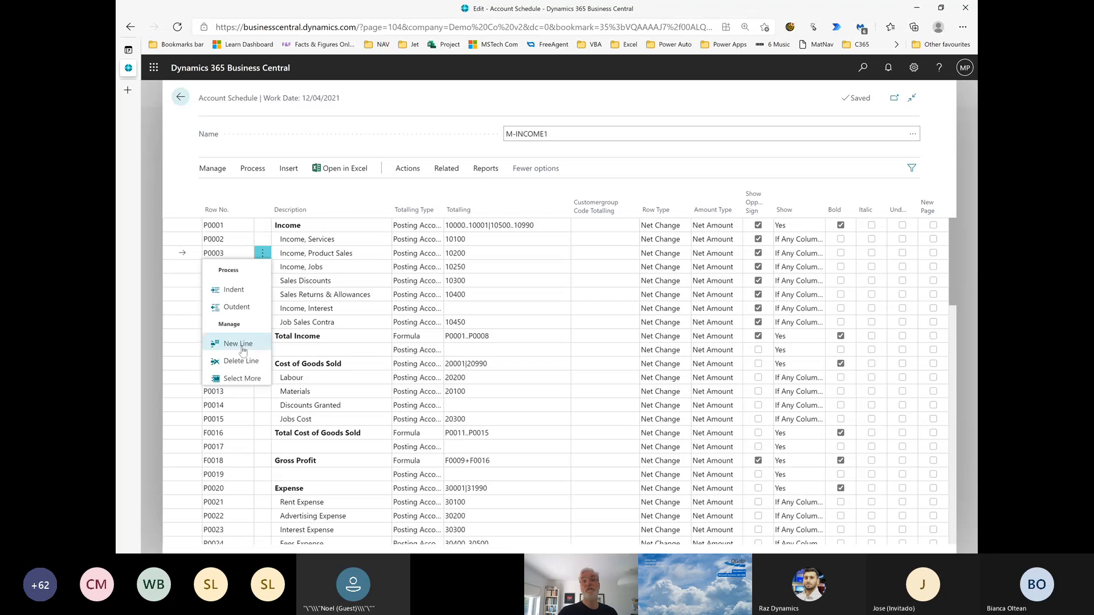
{"action": "left_click", "coordinate": [238, 344]}
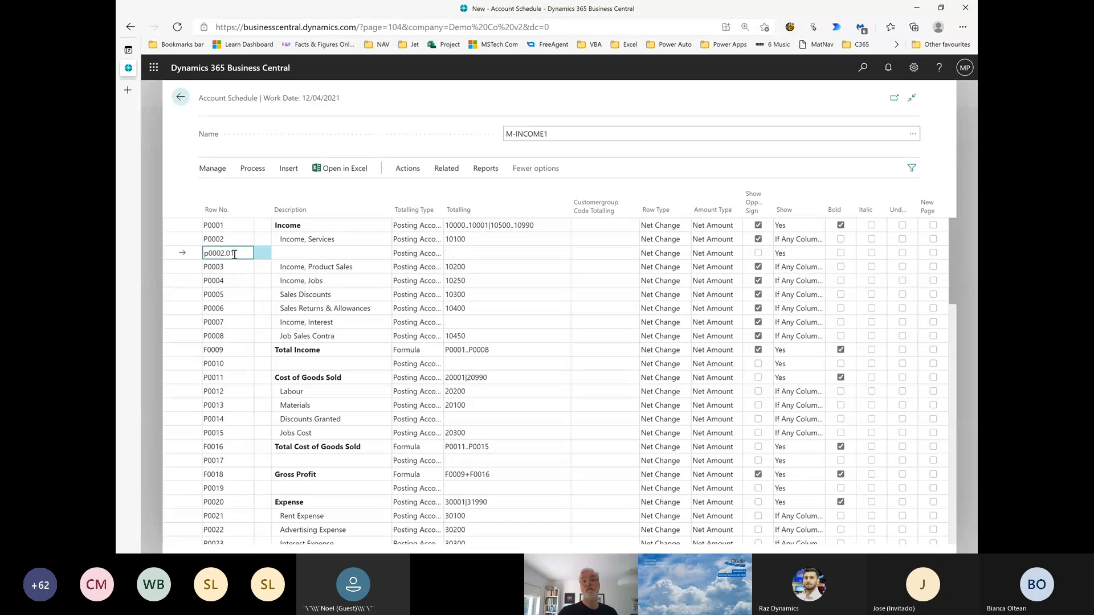
{"action": "key", "text": "Tab"}
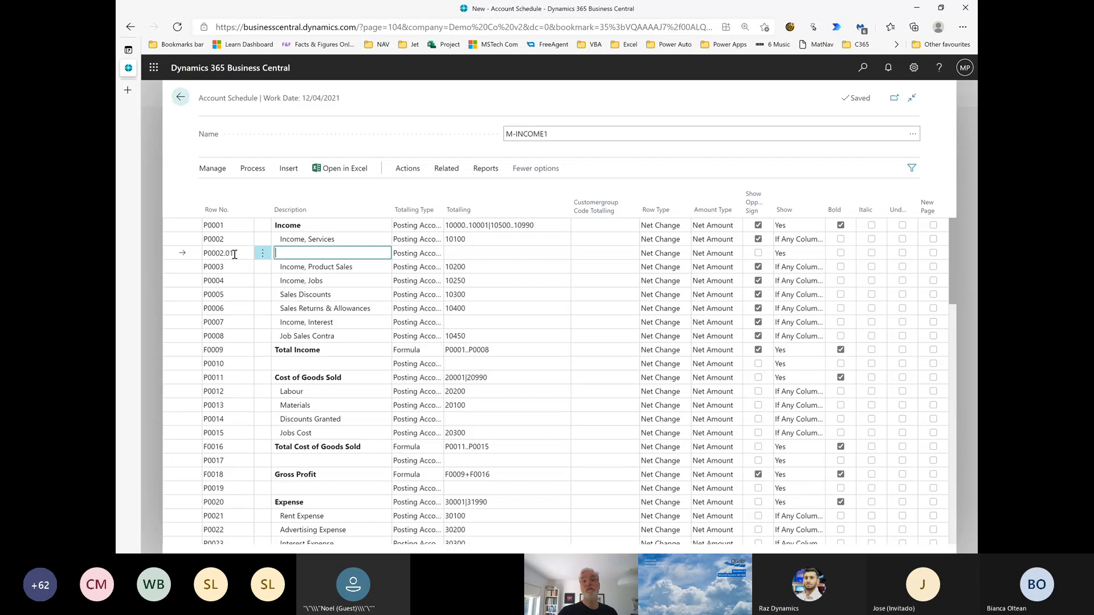
{"action": "key", "text": "F8"}
{"action": "type", "text": ", Services, Small"}
{"action": "key", "text": "Tab"}
{"action": "key", "text": "Tab"}
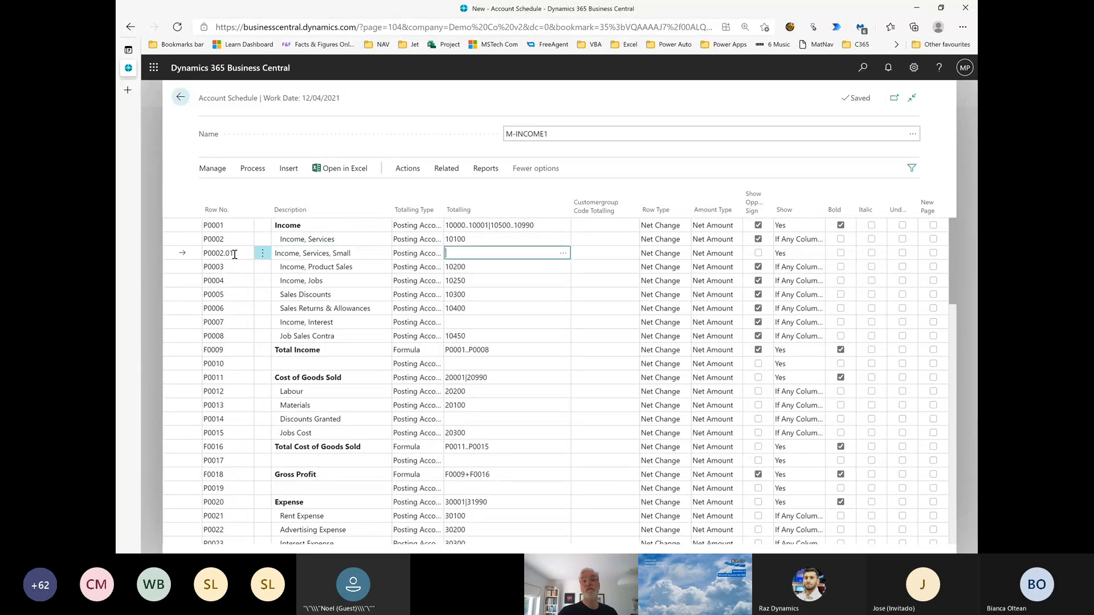
Set row P0002.01's totalling to account 10100 and its customer group totalling to 130, Small Business
{"action": "type", "text": "10100"}
{"action": "key", "text": "Tab"}
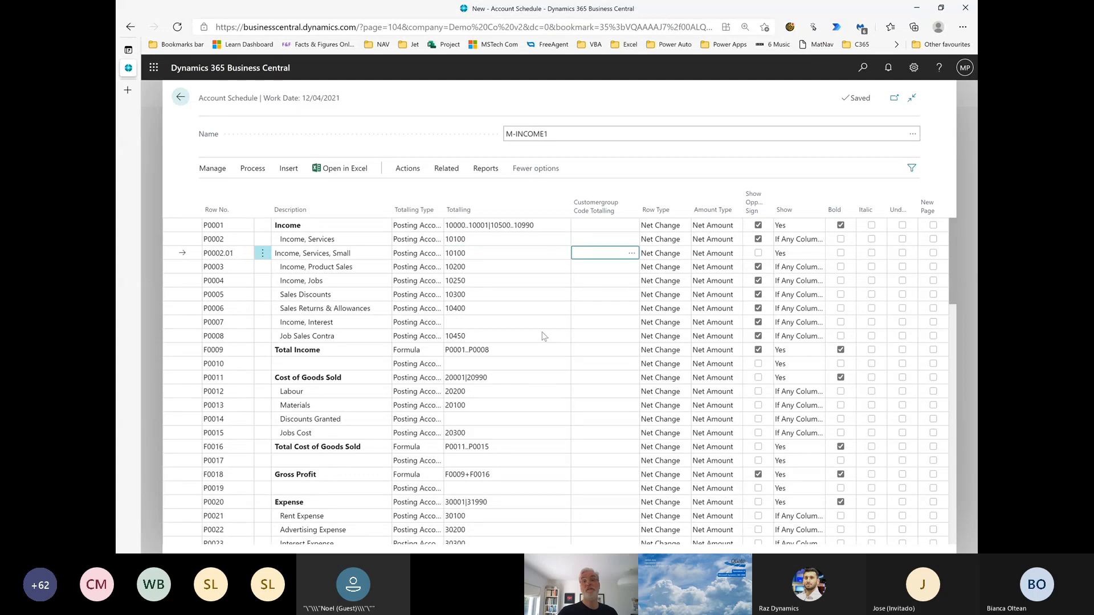
{"action": "left_click", "coordinate": [634, 254]}
{"action": "double_click", "coordinate": [389, 270]}
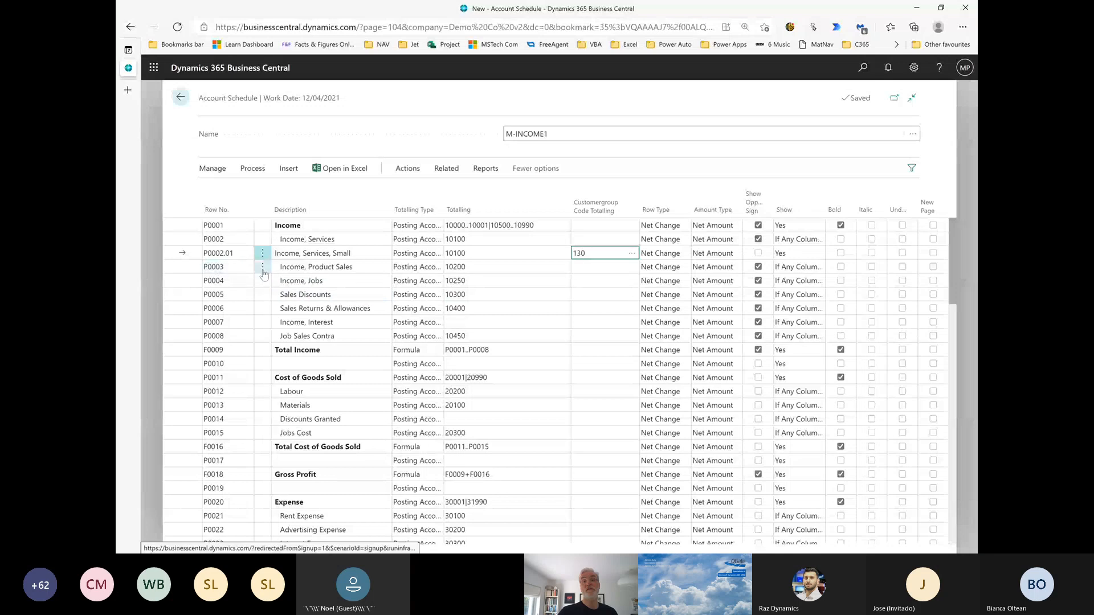
Insert another line above Income, Product Sales and give it row number P0002.02
{"action": "left_click", "coordinate": [263, 271]}
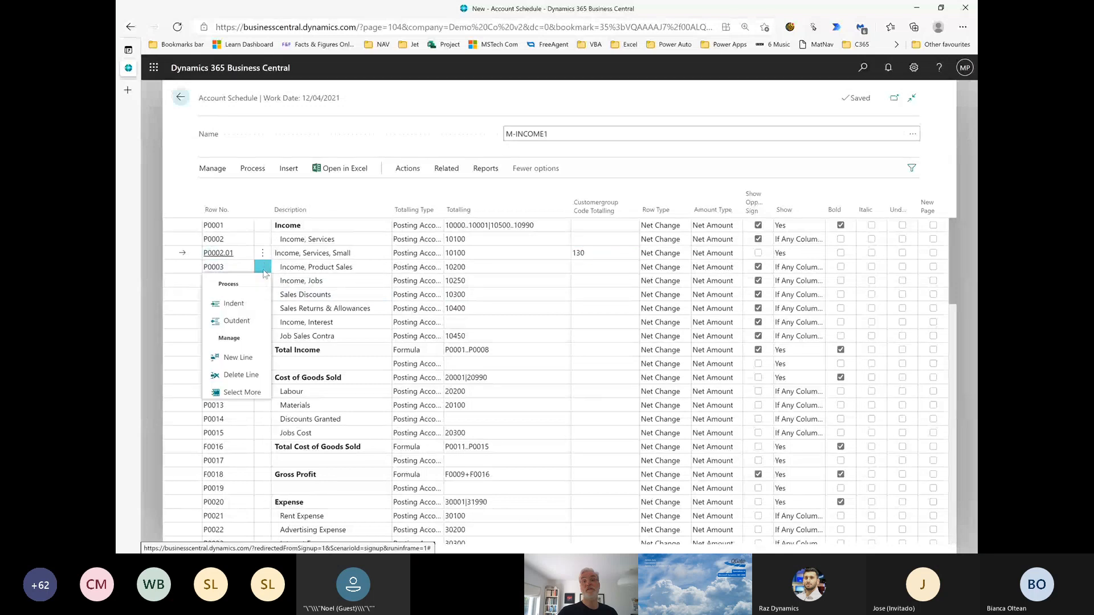
{"action": "right_click", "coordinate": [263, 273]}
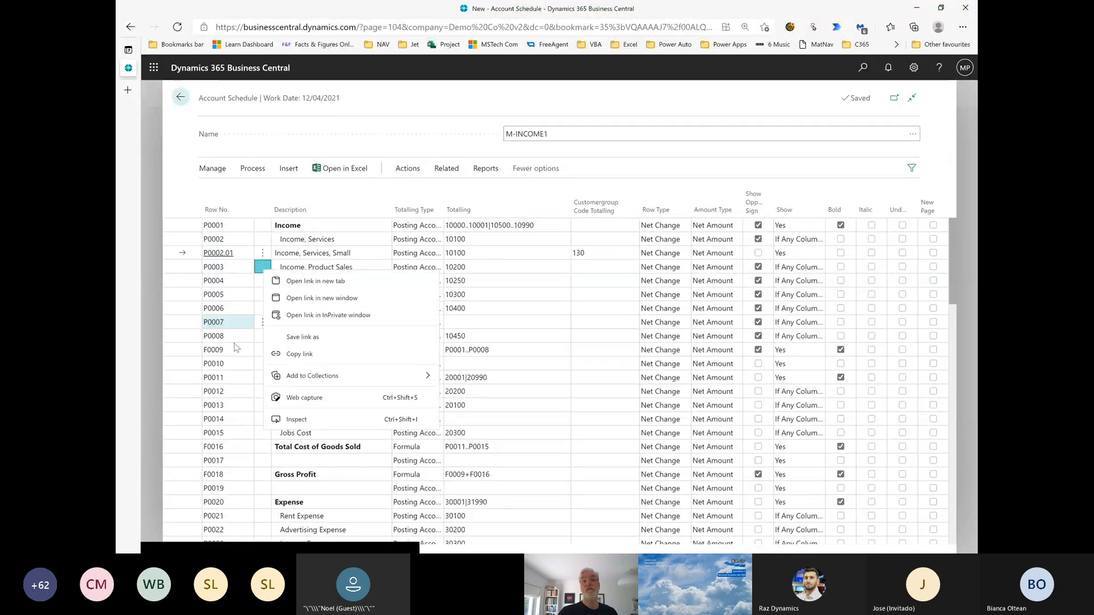
{"action": "left_click", "coordinate": [258, 274]}
{"action": "left_click", "coordinate": [258, 274]}
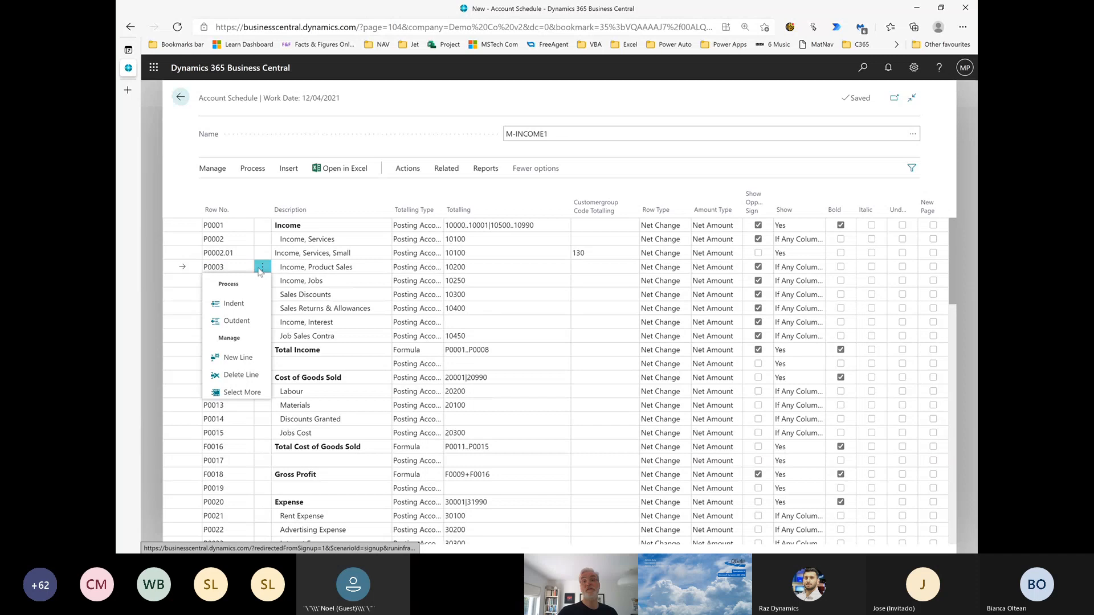
{"action": "left_click", "coordinate": [234, 359]}
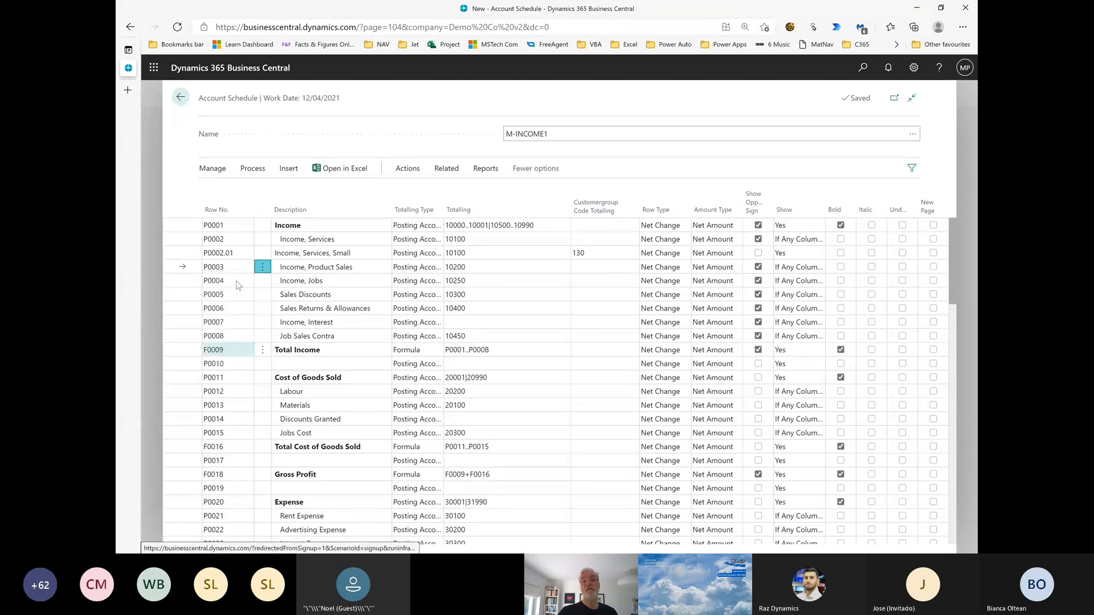
{"action": "left_click", "coordinate": [240, 268]}
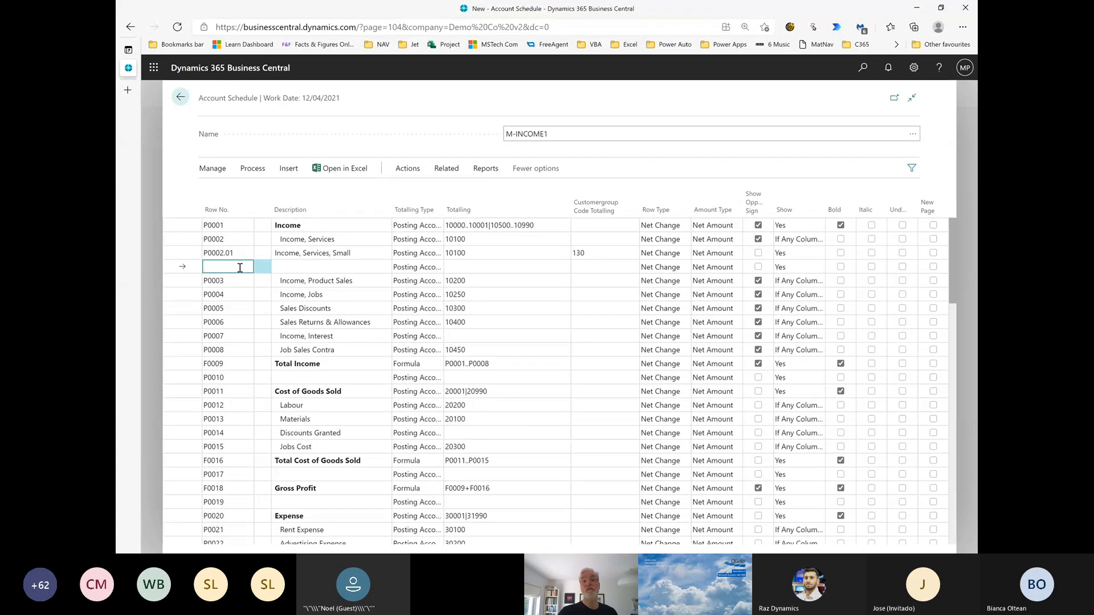
{"action": "type", "text": "P0002.01"}
{"action": "key", "text": "Tab"}
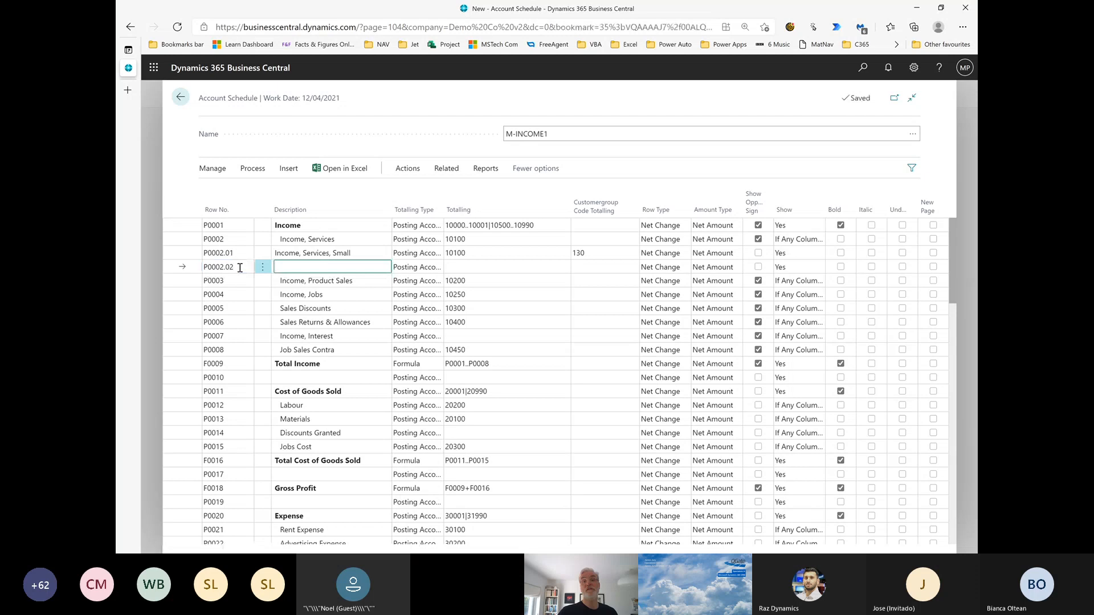
Describe row P0002.02 as "Income, Services, Med", with totalling 10100 and customer group totalling 120
{"action": "key", "text": "F8"}
{"action": "type", "text": "Med"}
{"action": "key", "text": "Tab"}
{"action": "key", "text": "Tab"}
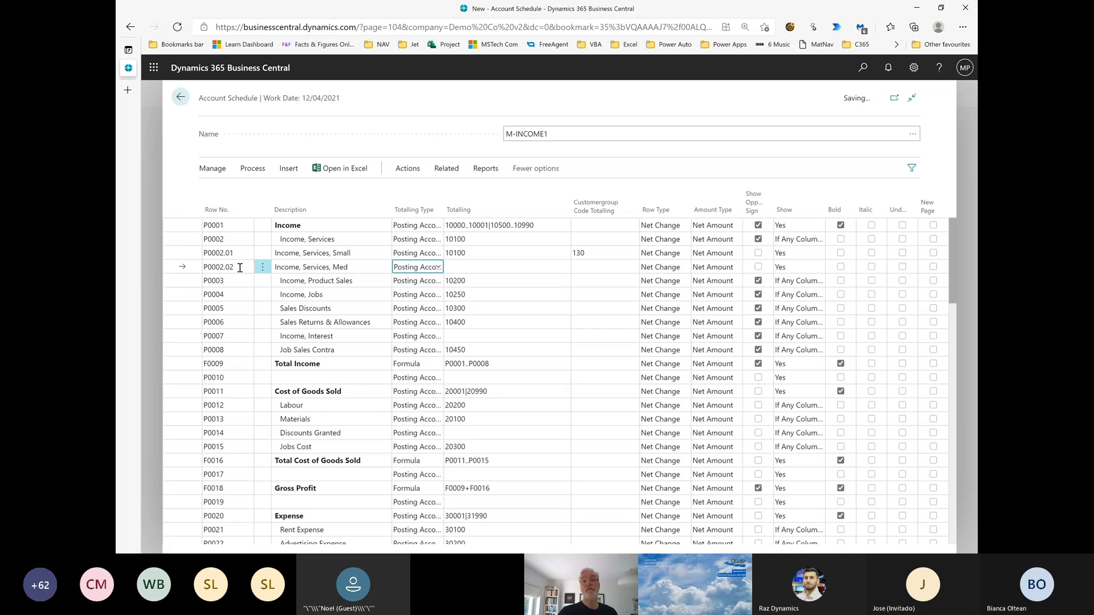
{"action": "key", "text": "F8"}
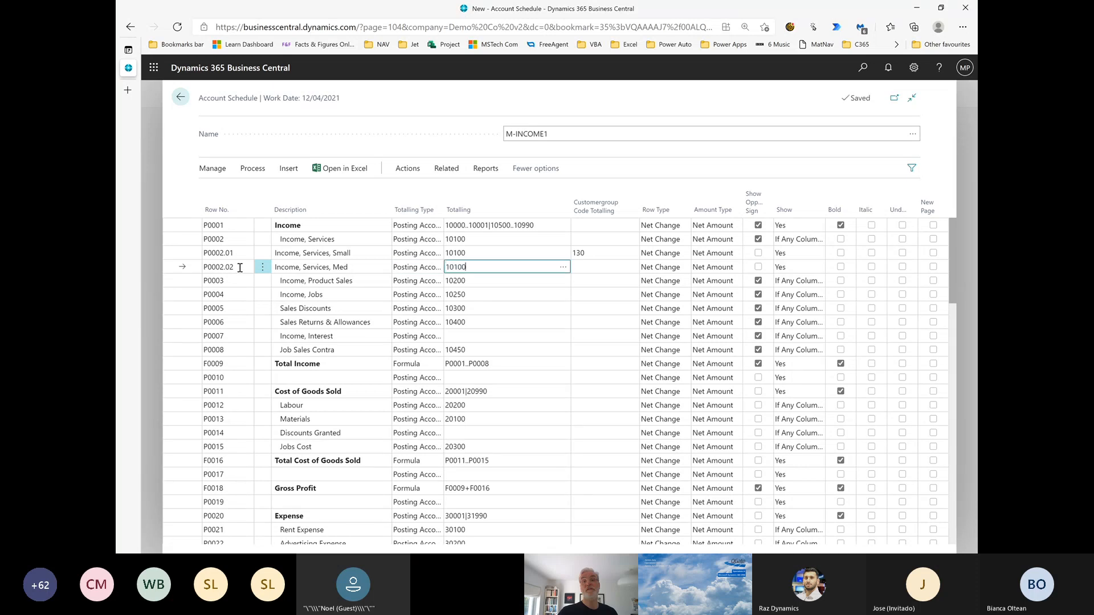
{"action": "key", "text": "Tab"}
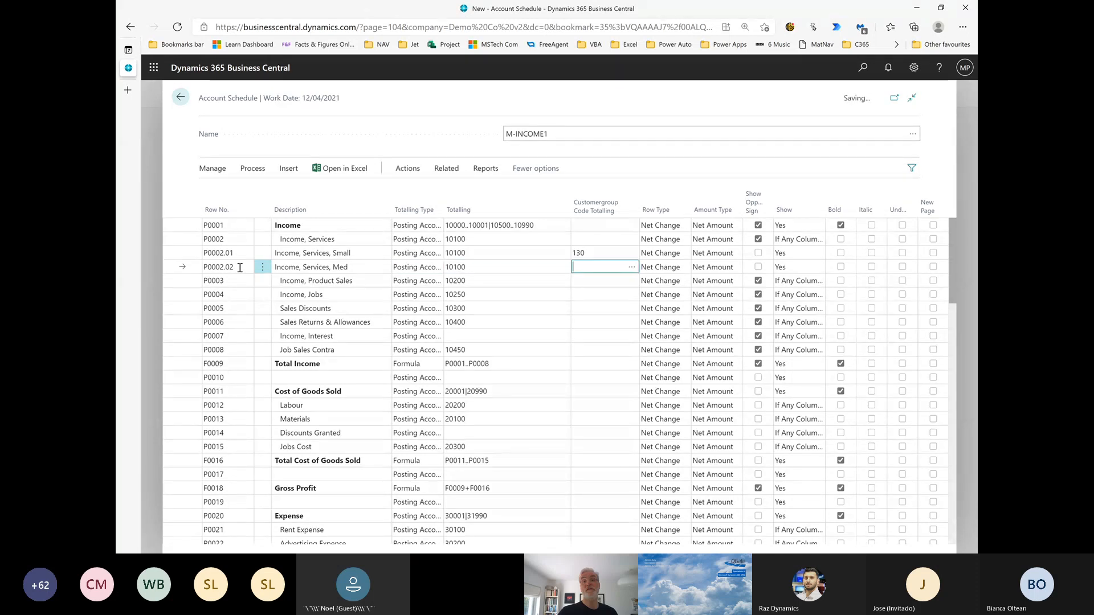
{"action": "type", "text": "120"}
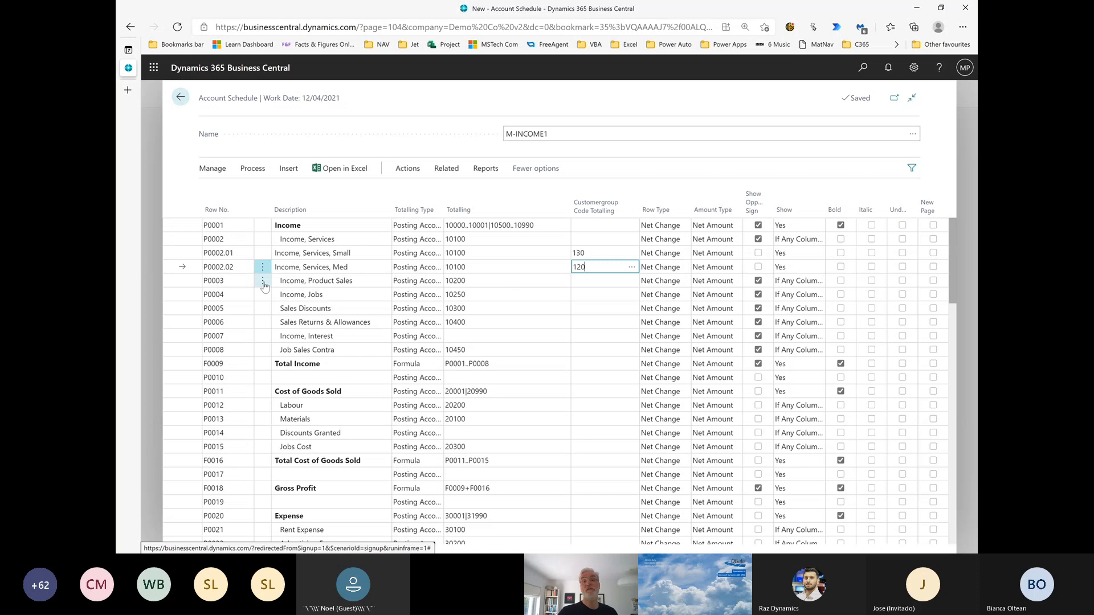
Insert a third line above Income, Product Sales and give it row number P0002.03
{"action": "left_click", "coordinate": [263, 281]}
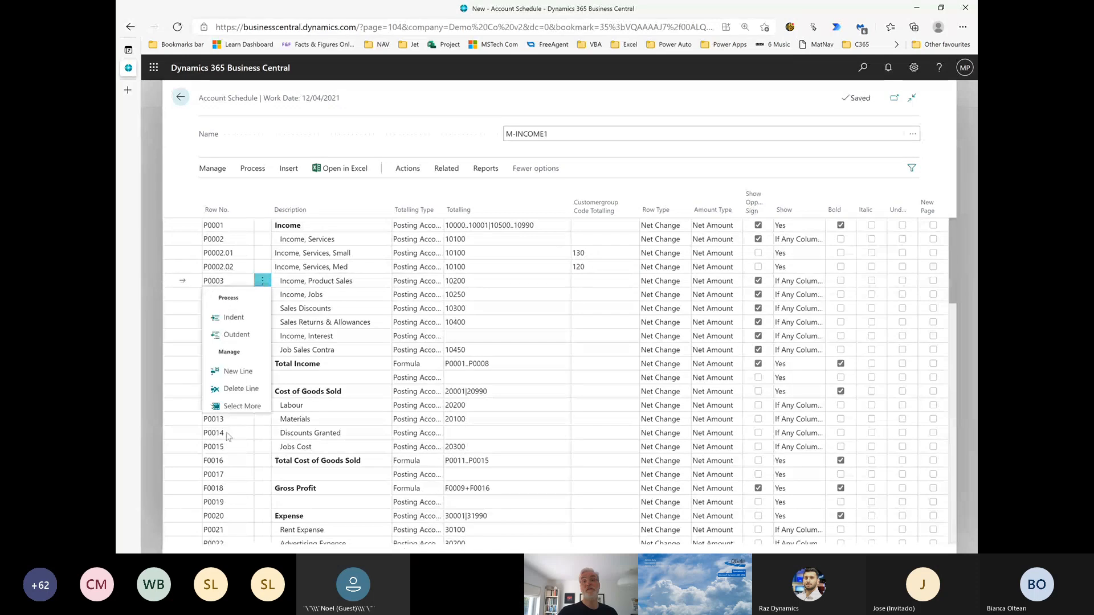
{"action": "left_click", "coordinate": [234, 377]}
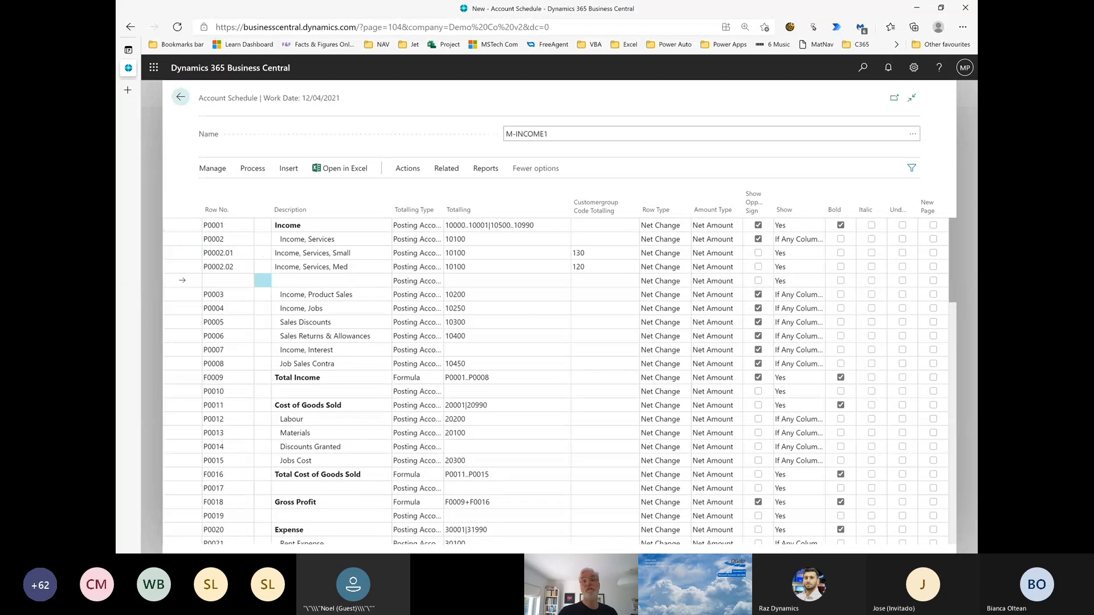
{"action": "left_click", "coordinate": [212, 282]}
{"action": "key", "text": "F8"}
{"action": "key", "text": "BackSpace"}
{"action": "key", "text": "Tab"}
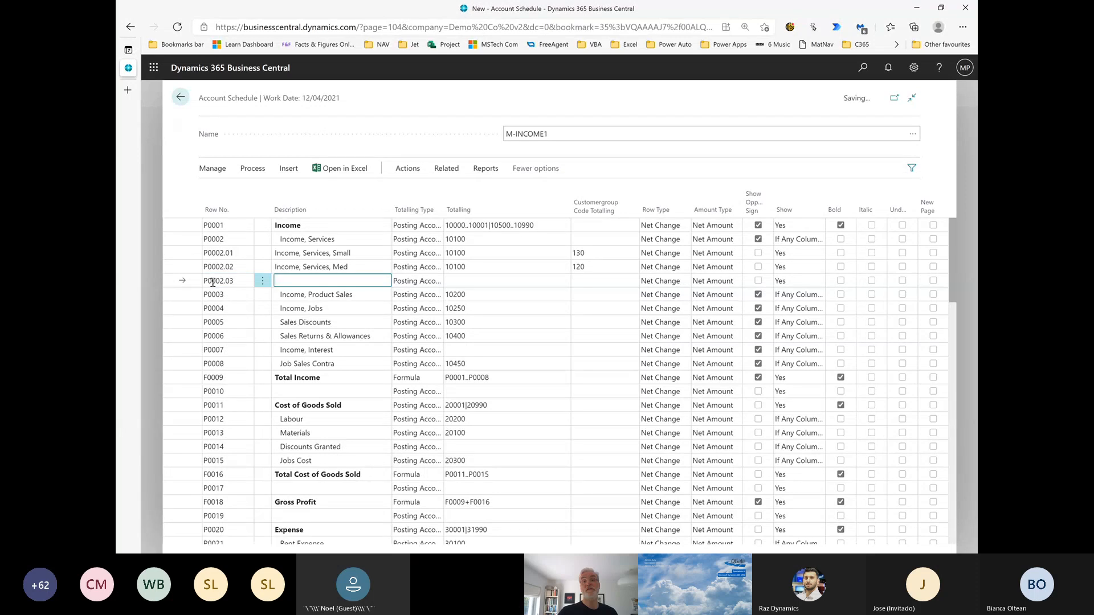
Describe row P0002.03 as "Income, Services, Large", with totalling 10100 and customer group totalling 110
{"action": "key", "text": "F8"}
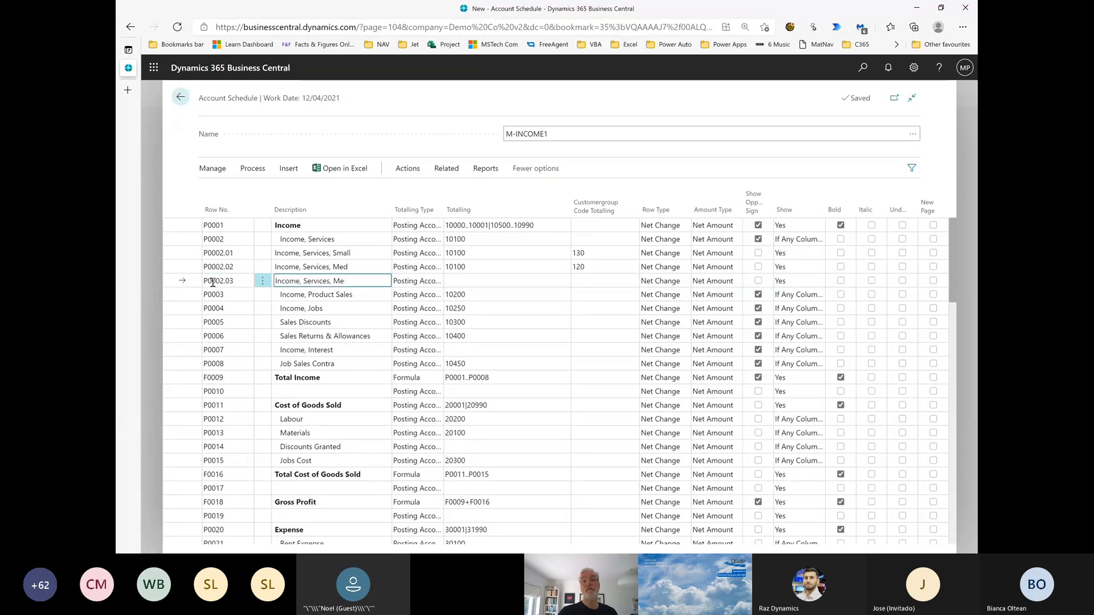
{"action": "key", "text": "BackSpace"}
{"action": "key", "text": "BackSpace"}
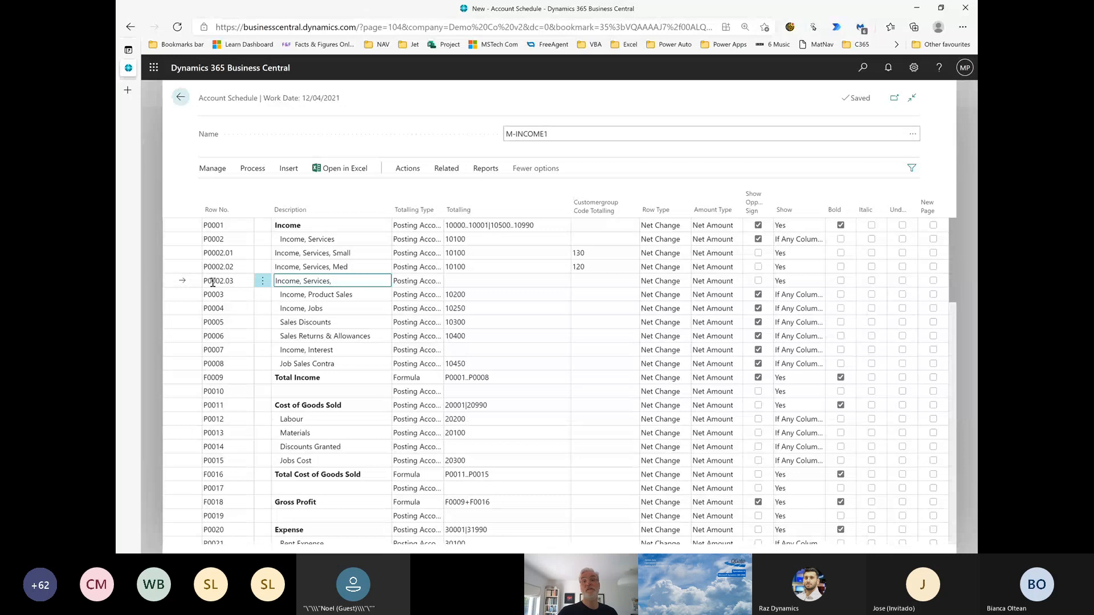
{"action": "type", "text": "Large"}
{"action": "key", "text": "Tab"}
{"action": "key", "text": "Tab"}
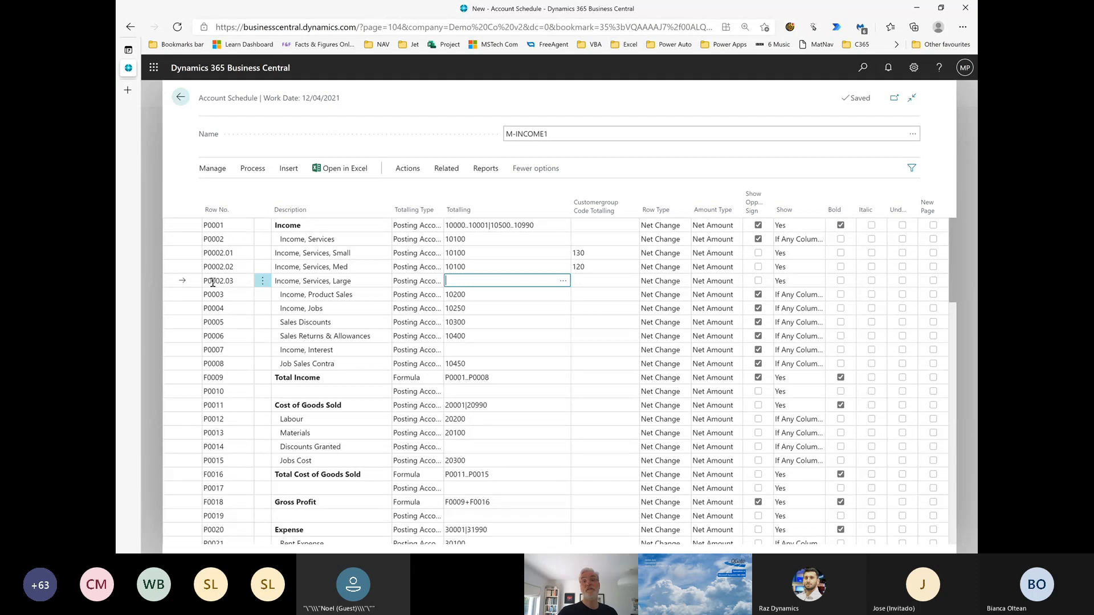
{"action": "type", "text": "10100"}
{"action": "key", "text": "Tab"}
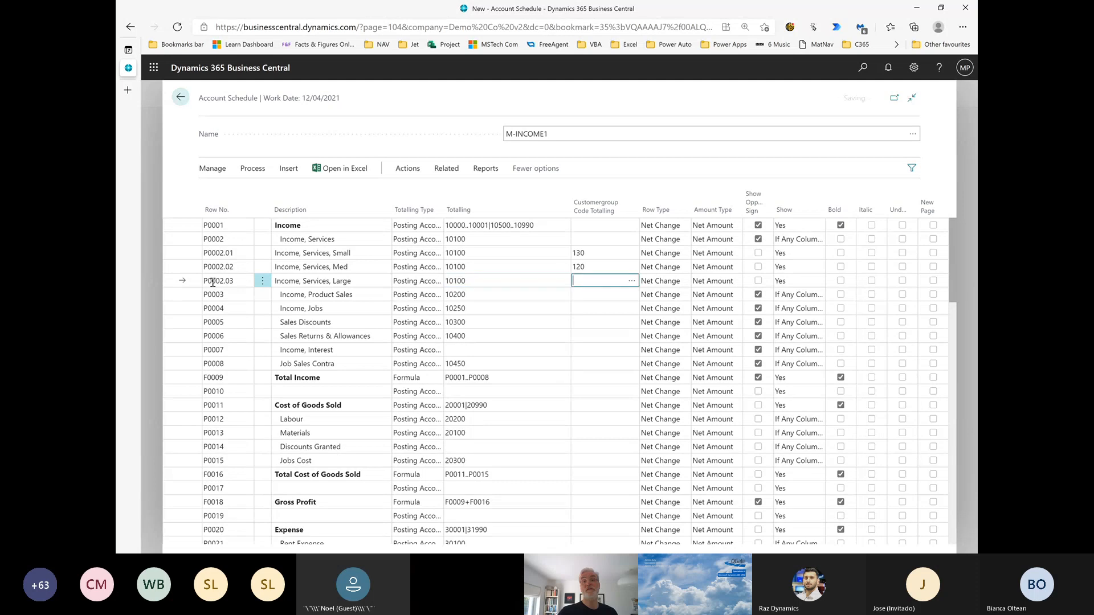
{"action": "type", "text": "110"}
{"action": "key", "text": "Tab"}
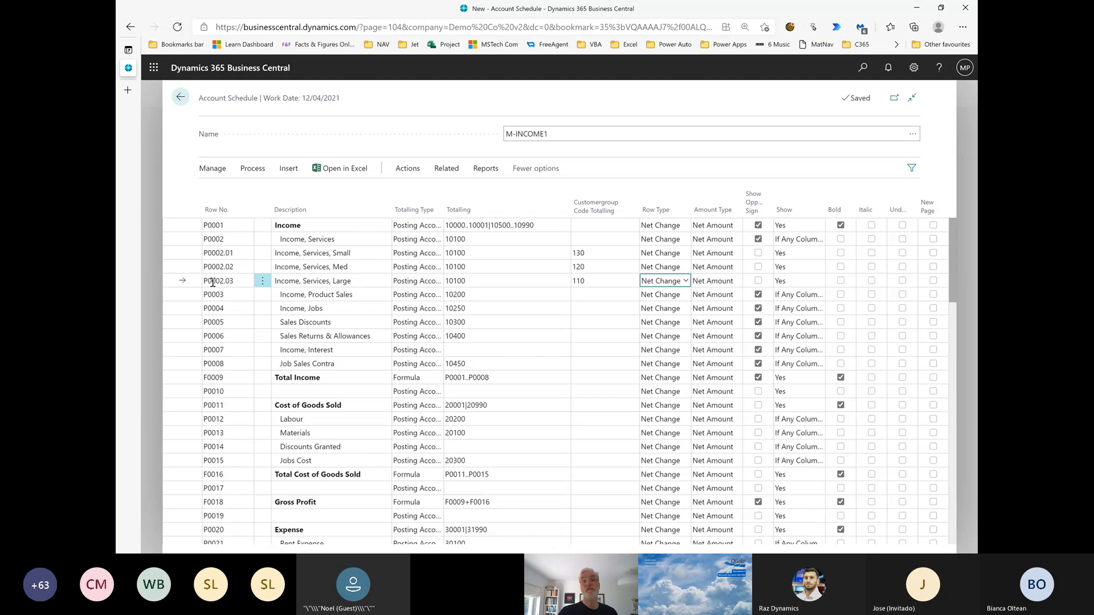
Enable Show Opposite Sign for the Small, Med and Large service income rows P0002.01 to P0002.03
{"action": "key", "text": "Tab"}
{"action": "key", "text": "Tab"}
{"action": "key", "text": "space"}
{"action": "key", "text": "Up"}
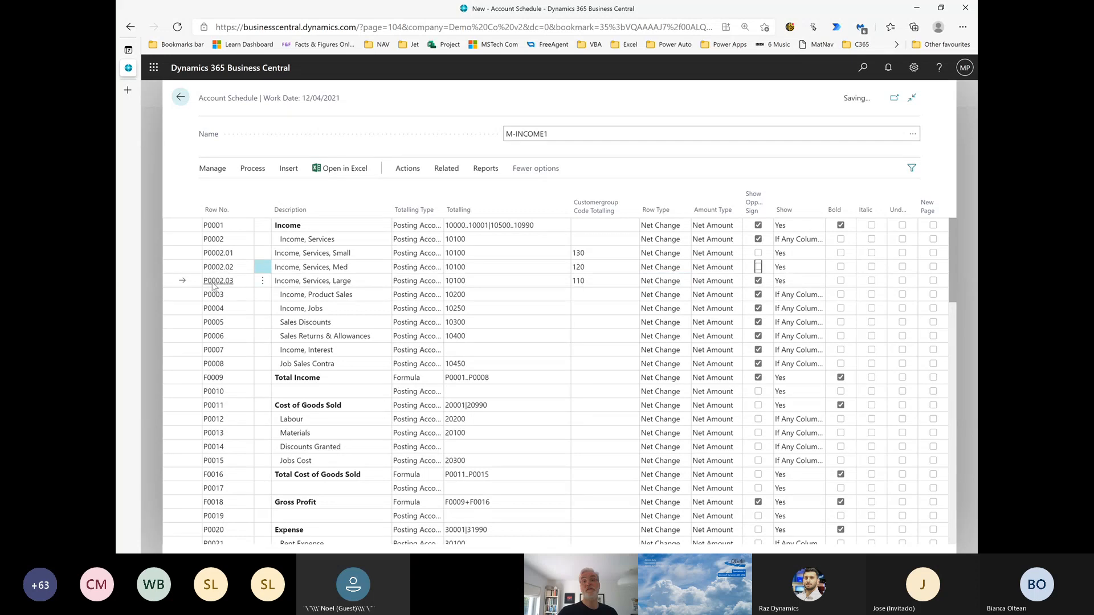
{"action": "key", "text": "space"}
{"action": "key", "text": "Up"}
{"action": "key", "text": "space"}
{"action": "key", "text": "Up"}
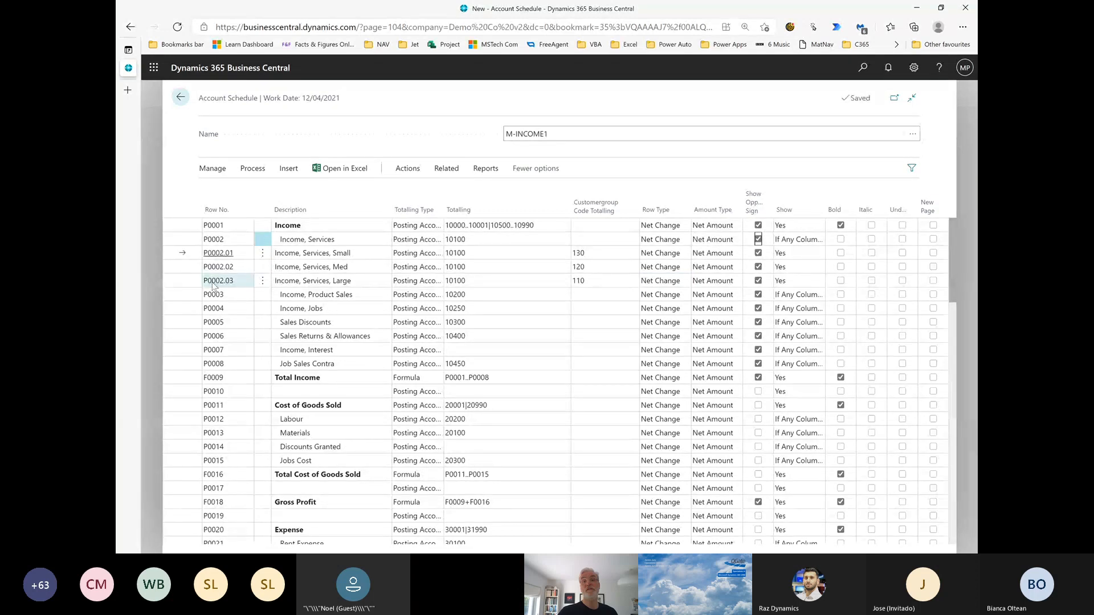
Format the three service income rows P0002.01 to P0002.03 in italic
{"action": "key", "text": "Tab"}
{"action": "key", "text": "Tab"}
{"action": "key", "text": "Tab"}
{"action": "key", "text": "space"}
{"action": "key", "text": "space"}
{"action": "key", "text": "Down"}
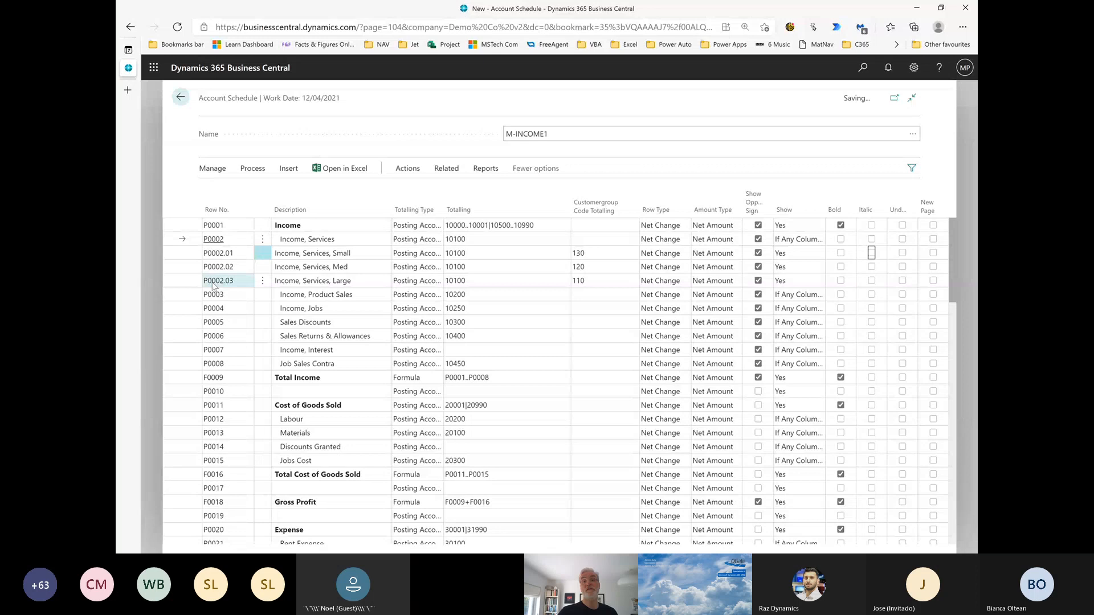
{"action": "key", "text": "space"}
{"action": "key", "text": "Down"}
{"action": "key", "text": "space"}
{"action": "key", "text": "Down"}
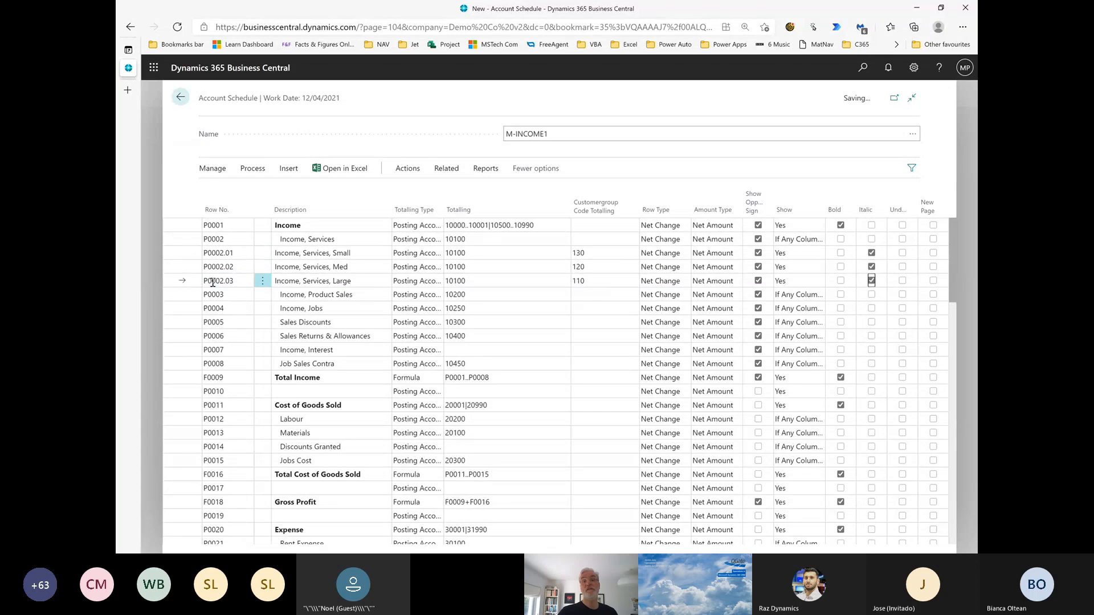
Underline the "Income, Services, Large" row P0002.03
{"action": "key", "text": "space"}
{"action": "key", "text": "Right"}
{"action": "key", "text": "space"}
{"action": "left_click", "coordinate": [790, 2]}
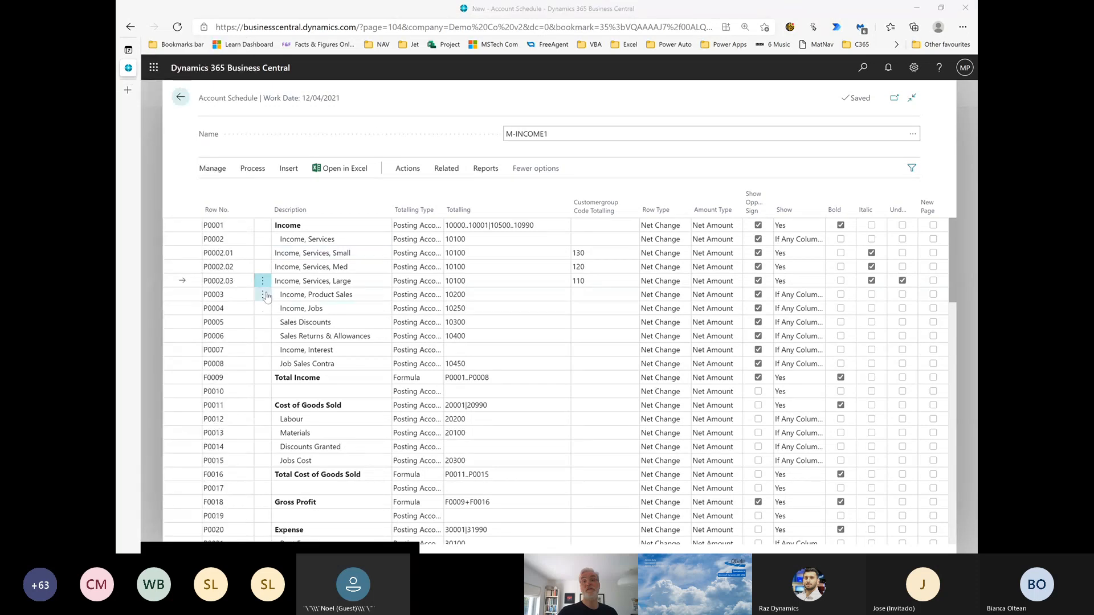
Insert a fourth line above Income, Product Sales and give it row number P0002.04
{"action": "left_click", "coordinate": [265, 294]}
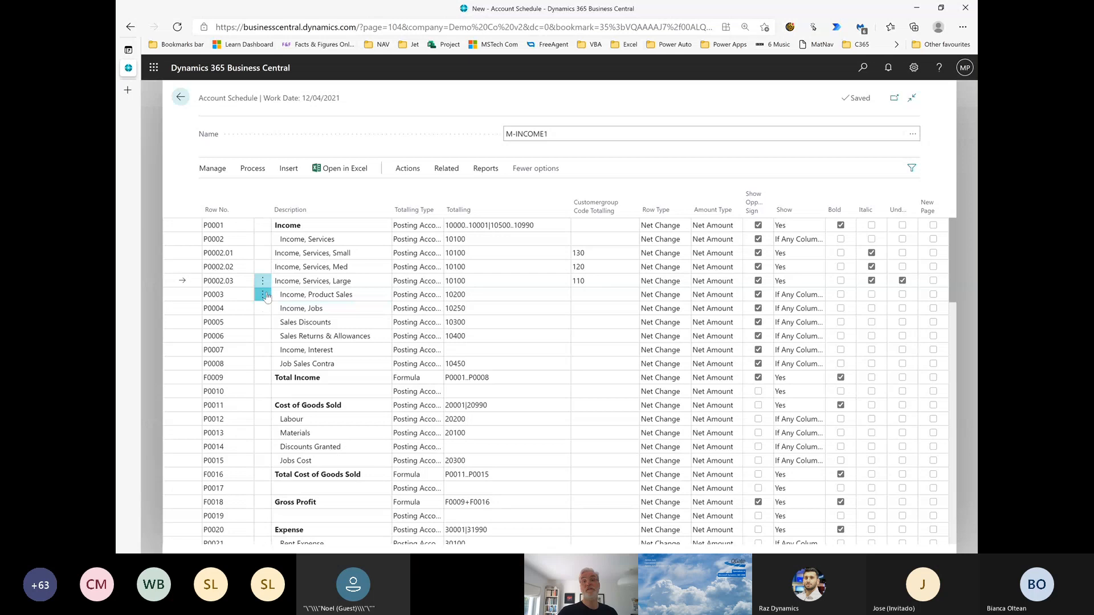
{"action": "left_click", "coordinate": [265, 295]}
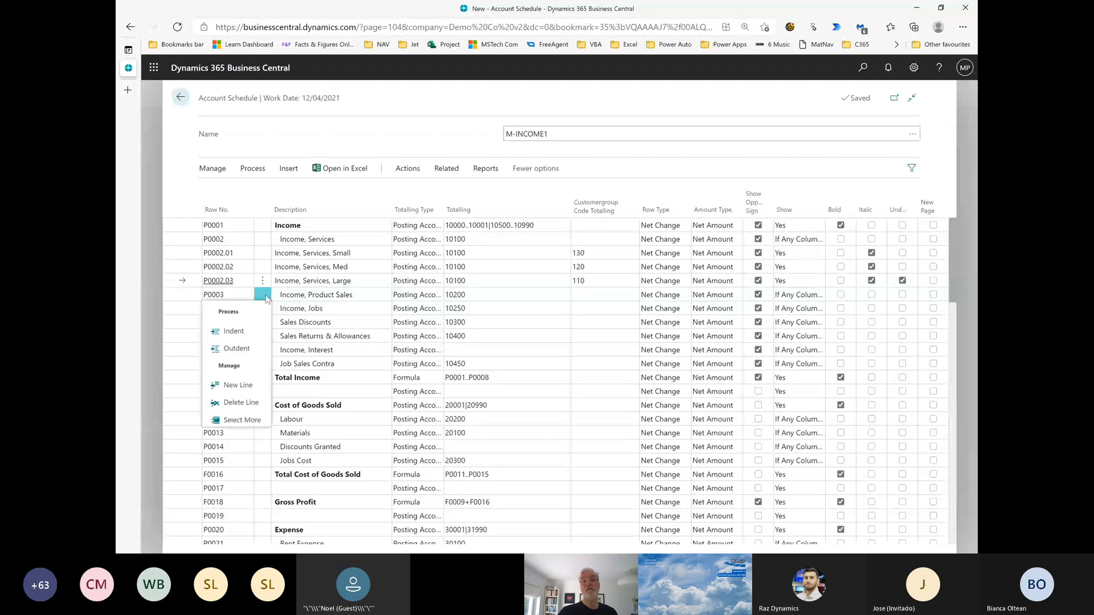
{"action": "left_click", "coordinate": [240, 389]}
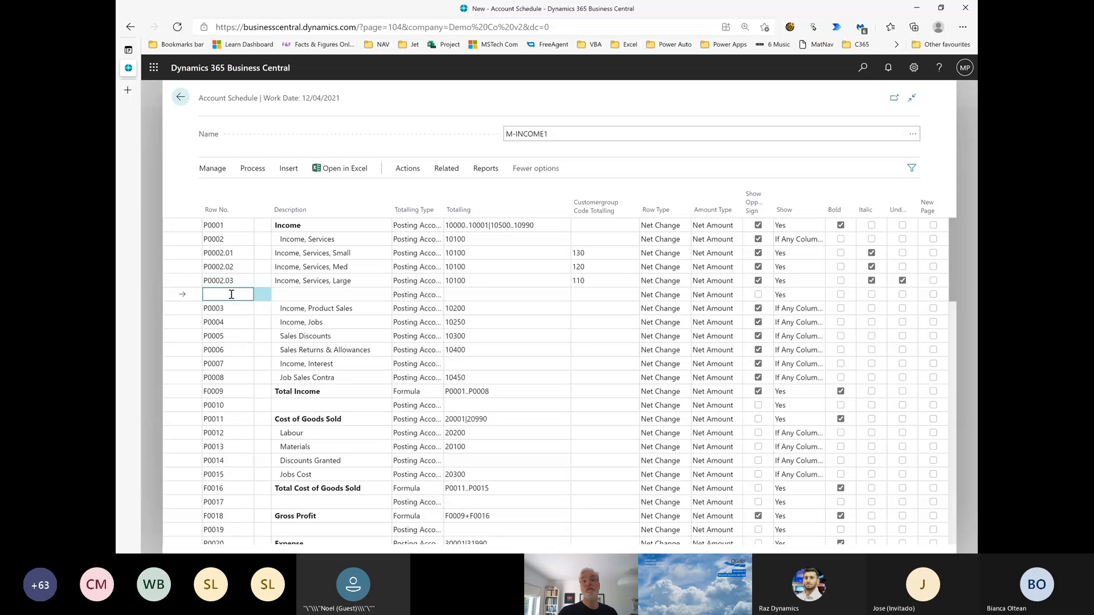
{"action": "type", "text": "P0002.04"}
{"action": "key", "text": "Tab"}
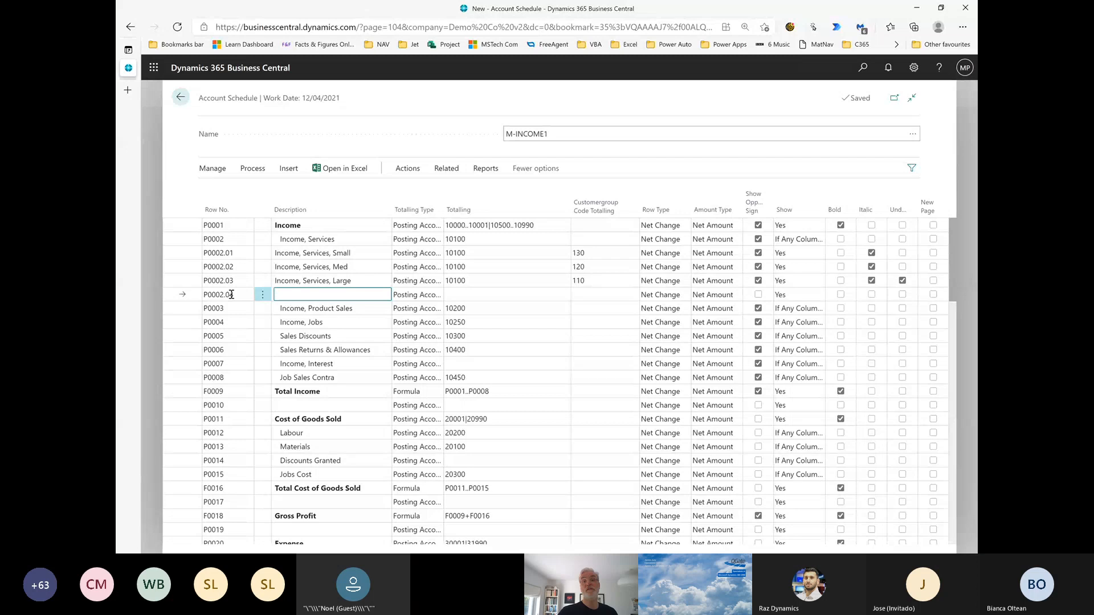
Fill row P0002.04 with the description "Income, Services, Large" and totalling 10100 from the row above
{"action": "type", "text": "Income, Services, Large"}
{"action": "key", "text": "Tab"}
{"action": "key", "text": "Tab"}
{"action": "key", "text": "F8"}
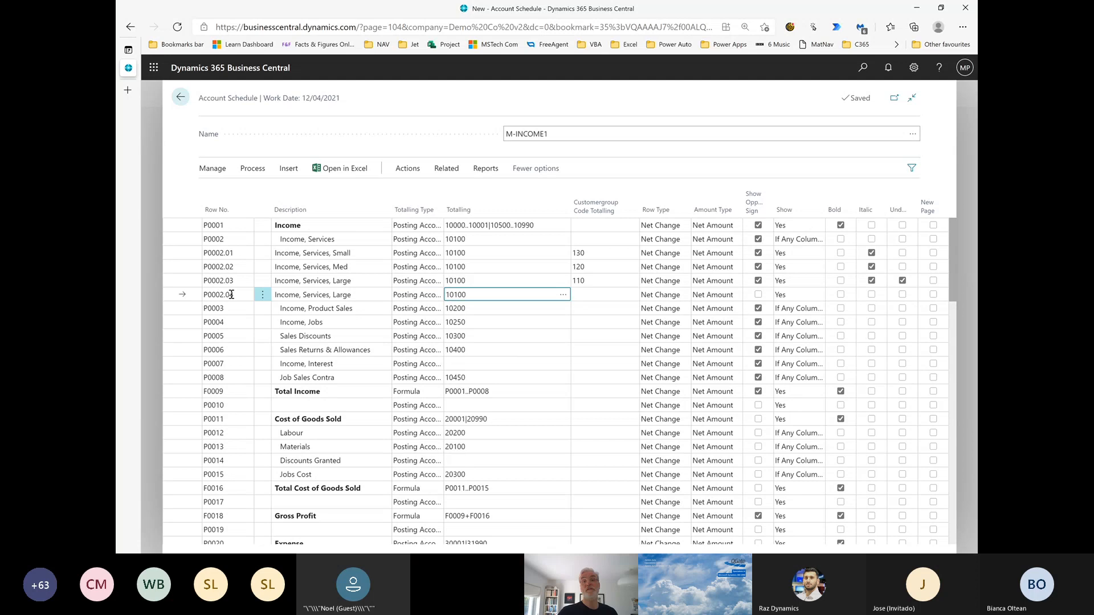
{"action": "key", "text": "Tab"}
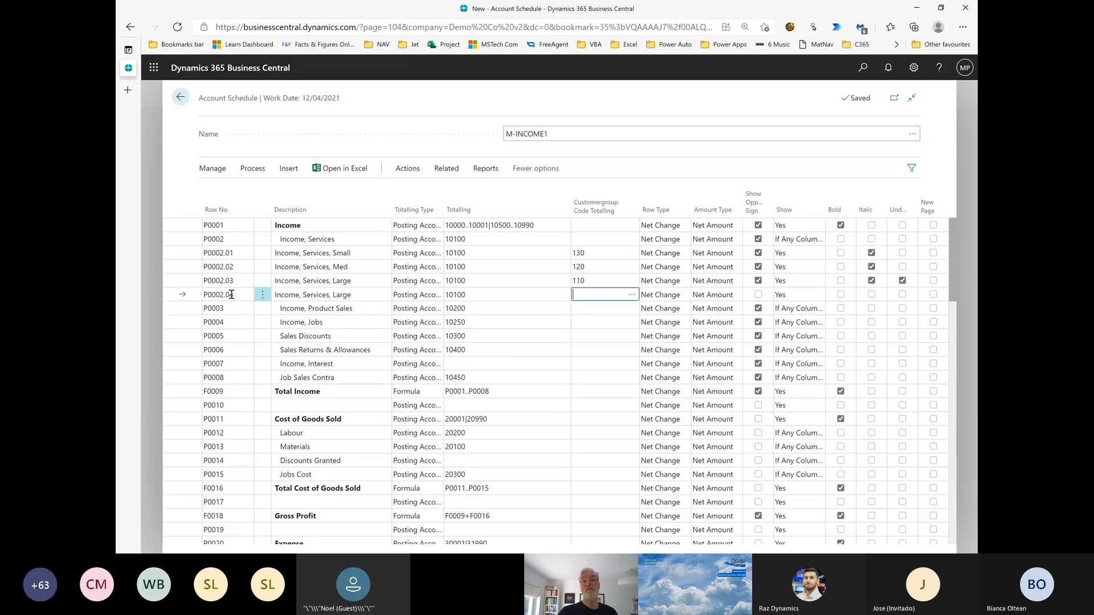
Set the customer group code totalling of row P0002.04 to 110..130
{"action": "type", "text": "1"}
{"action": "key", "text": "BackSpace"}
{"action": "type", "text": "199"}
{"action": "key", "text": "BackSpace"}
{"action": "key", "text": "BackSpace"}
{"action": "type", "text": "110..130"}
{"action": "key", "text": "Tab"}
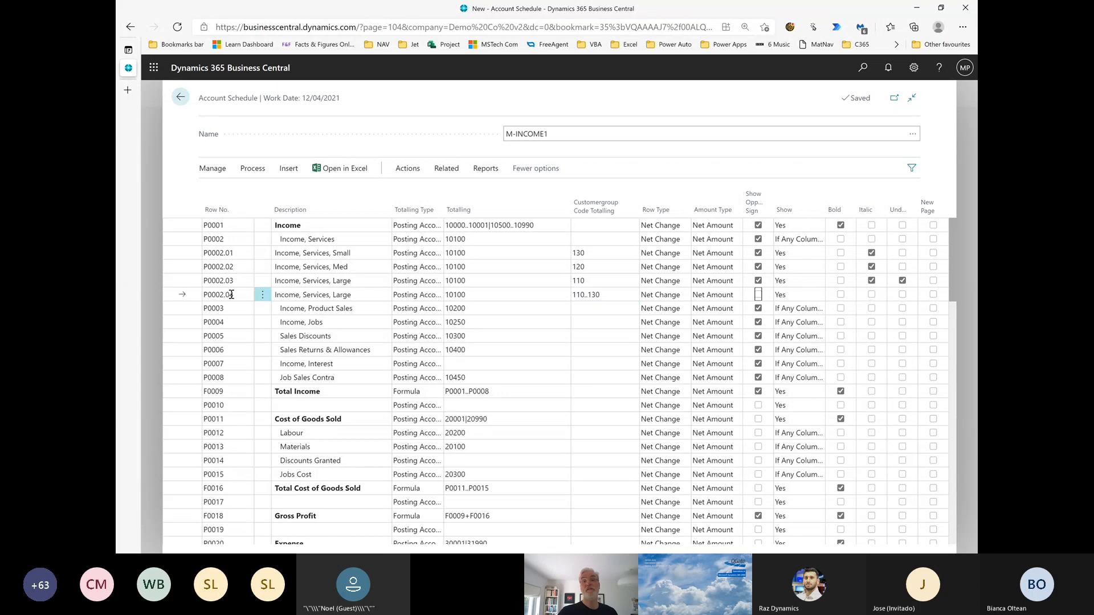
Turn on the opposite sign and bold formatting for row P0002.04
{"action": "key", "text": "space"}
{"action": "key", "text": "Tab"}
{"action": "key", "text": "Tab"}
{"action": "key", "text": "space"}
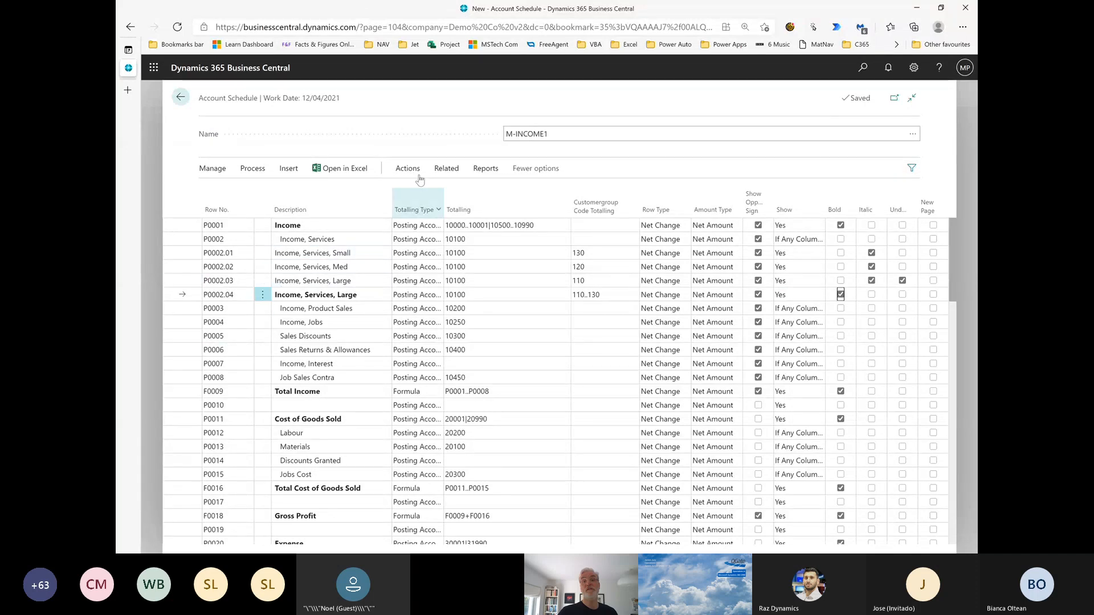
Open the M-INCOME1 overview and check the service income rows with the date filter set to p-2
{"action": "left_click", "coordinate": [479, 170]}
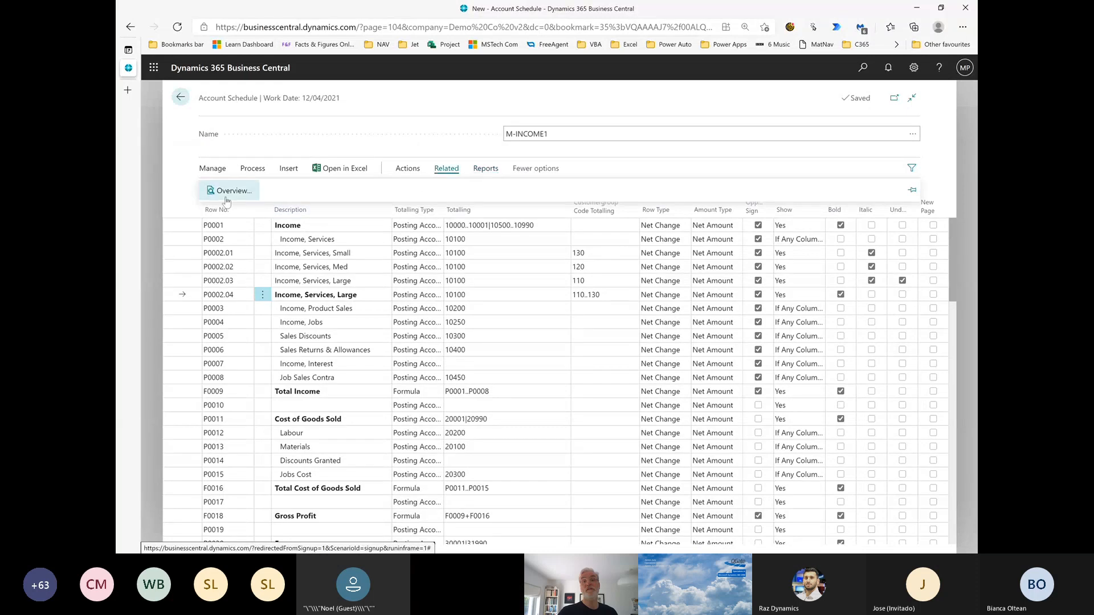
{"action": "left_click", "coordinate": [223, 192]}
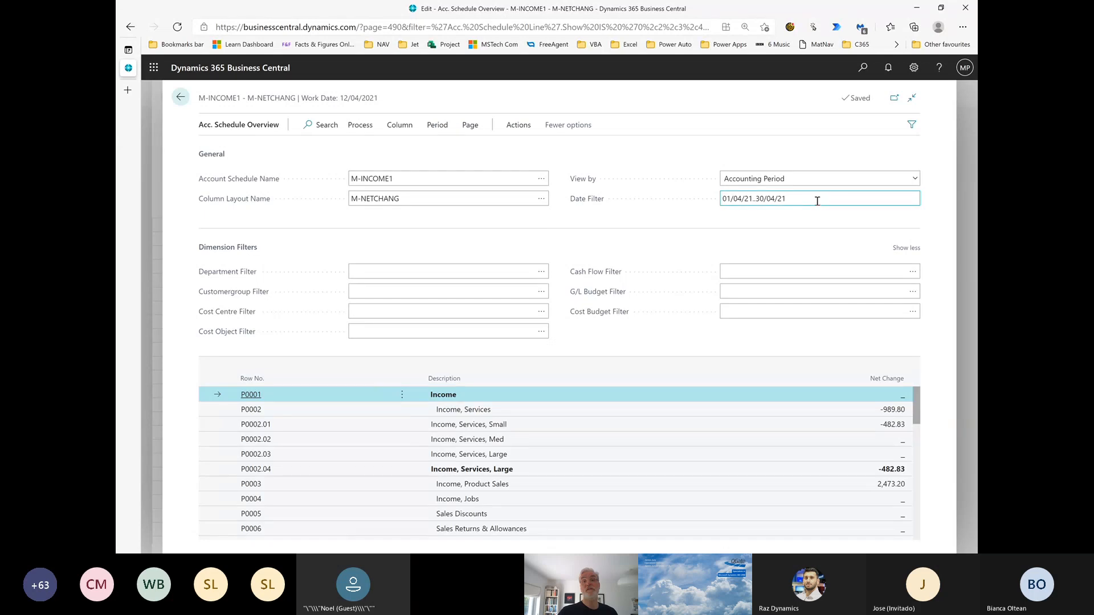
{"action": "left_click", "coordinate": [817, 202]}
{"action": "key", "text": "BackSpace"}
{"action": "key", "text": "BackSpace"}
{"action": "key", "text": "BackSpace"}
{"action": "key", "text": "BackSpace"}
{"action": "key", "text": "BackSpace"}
{"action": "key", "text": "BackSpace"}
{"action": "key", "text": "BackSpace"}
{"action": "key", "text": "BackSpace"}
{"action": "key", "text": "BackSpace"}
{"action": "key", "text": "BackSpace"}
{"action": "key", "text": "BackSpace"}
{"action": "key", "text": "BackSpace"}
{"action": "key", "text": "BackSpace"}
{"action": "key", "text": "BackSpace"}
{"action": "key", "text": "BackSpace"}
{"action": "key", "text": "BackSpace"}
{"action": "key", "text": "BackSpace"}
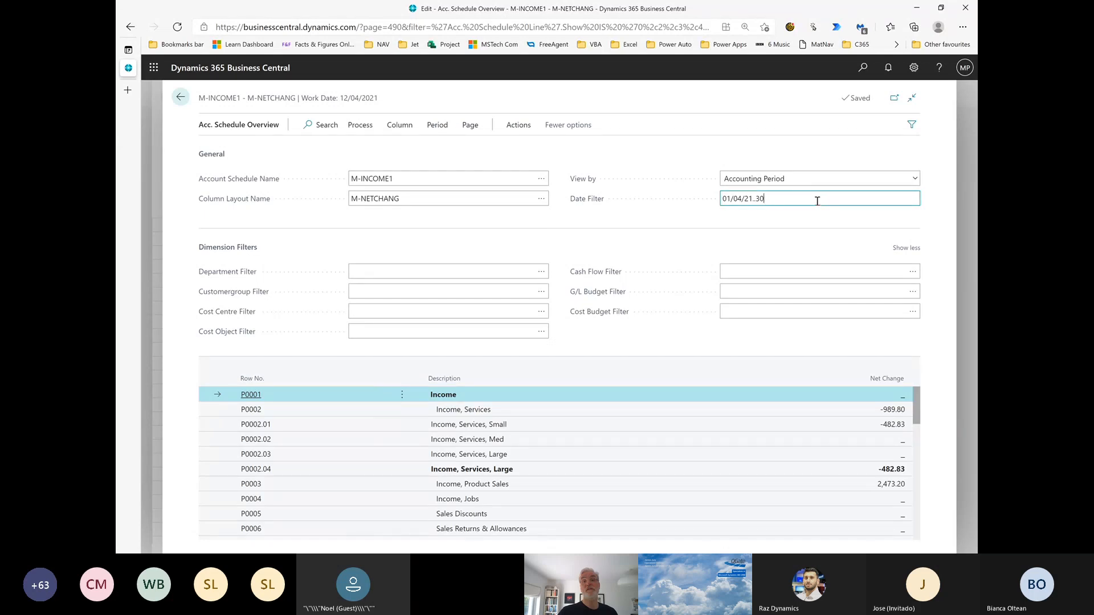
{"action": "type", "text": "p-2"}
{"action": "key", "text": "Tab"}
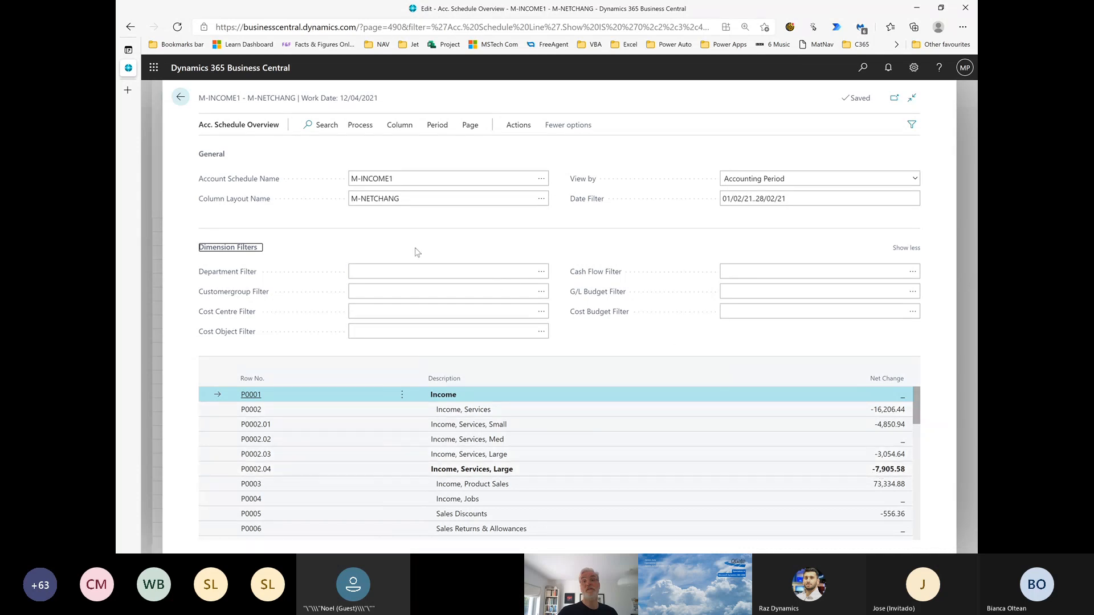
Back in the account schedule, insert a line above Income, Product Sales and give it row number P0002.05
{"action": "left_click", "coordinate": [180, 97]}
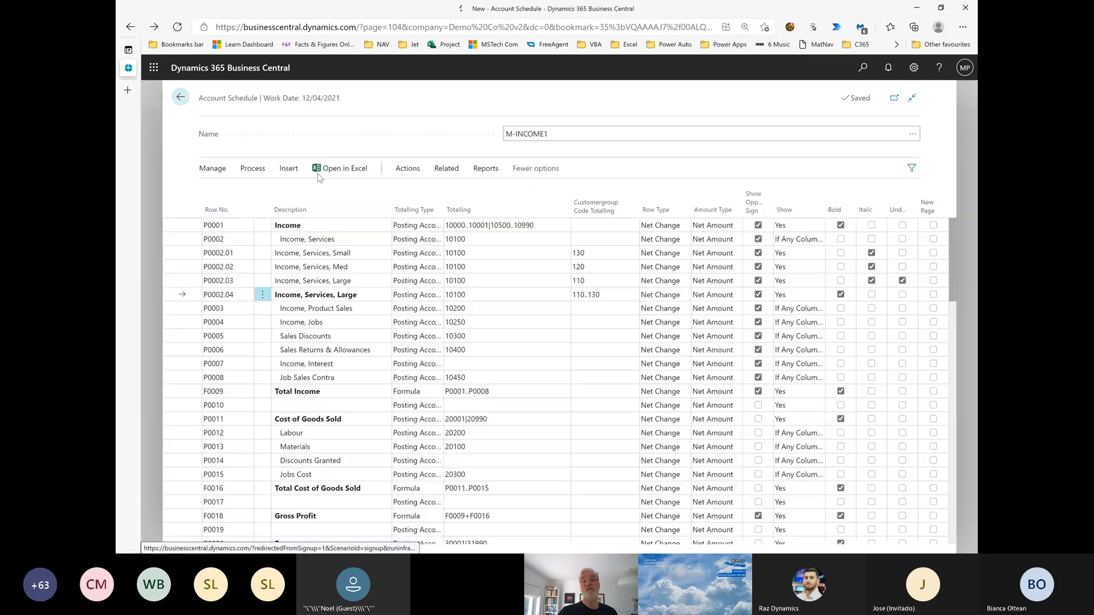
{"action": "left_click", "coordinate": [262, 313]}
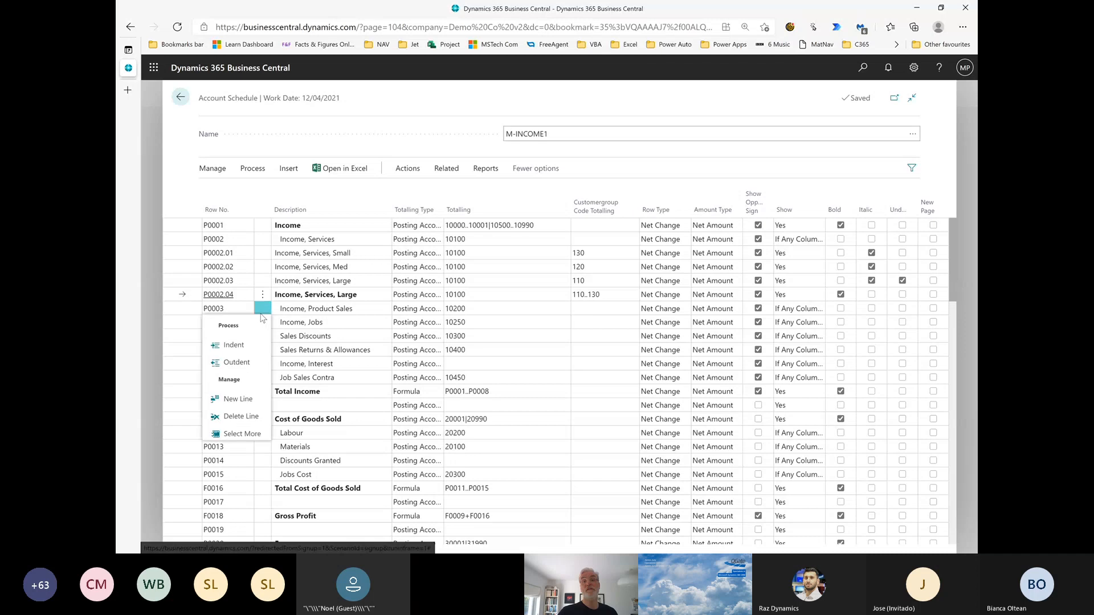
{"action": "left_click", "coordinate": [248, 401]}
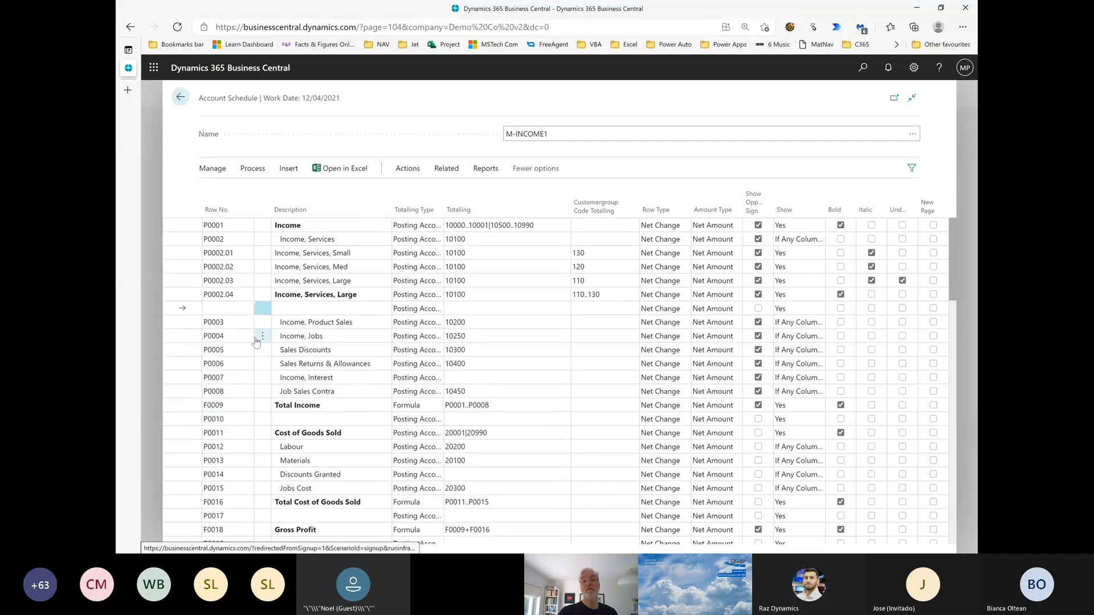
{"action": "left_click", "coordinate": [236, 308]}
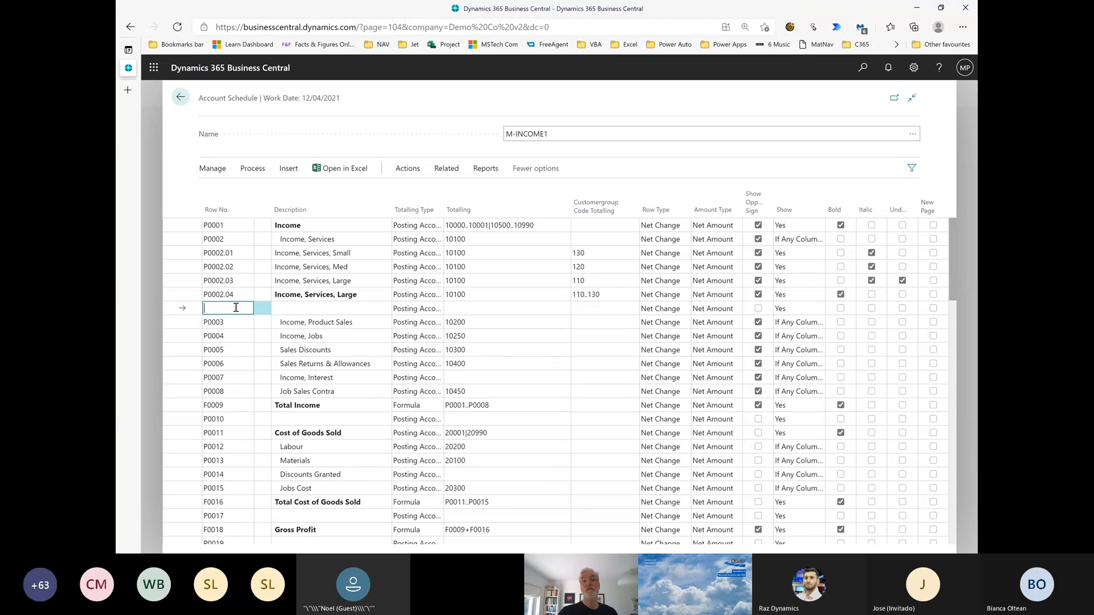
{"action": "key", "text": "F8"}
{"action": "type", "text": "5"}
{"action": "key", "text": "Tab"}
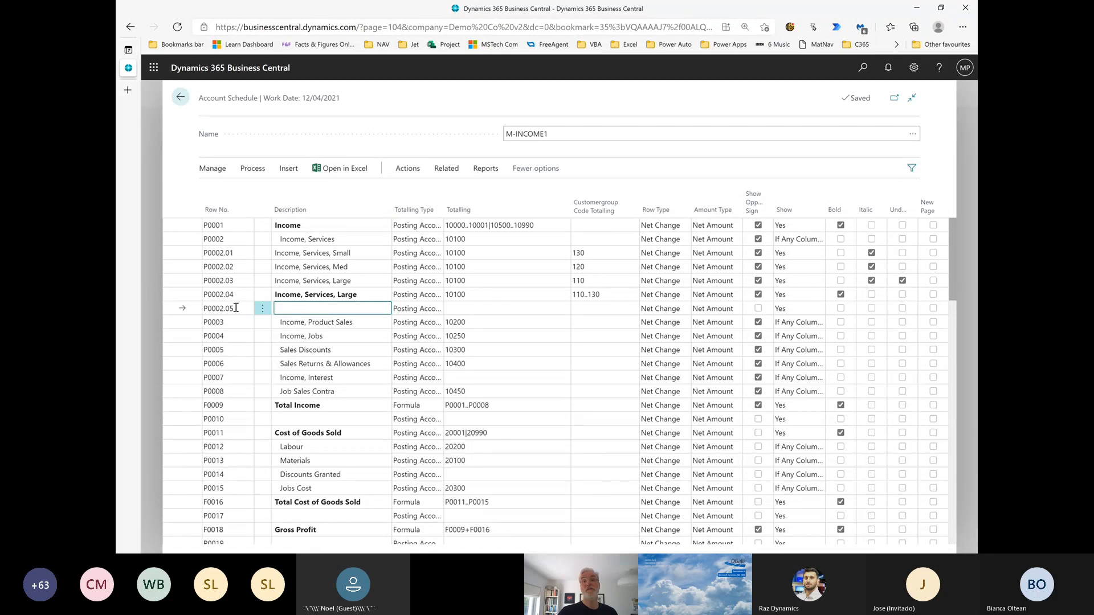
Fill row P0002.05 with the description "Income, Services, No Dims" and totalling 10100
{"action": "key", "text": "F8"}
{"action": "key", "text": "BackSpace"}
{"action": "key", "text": "BackSpace"}
{"action": "key", "text": "BackSpace"}
{"action": "key", "text": "BackSpace"}
{"action": "type", "text": "No Dims"}
{"action": "key", "text": "Tab"}
{"action": "key", "text": "Tab"}
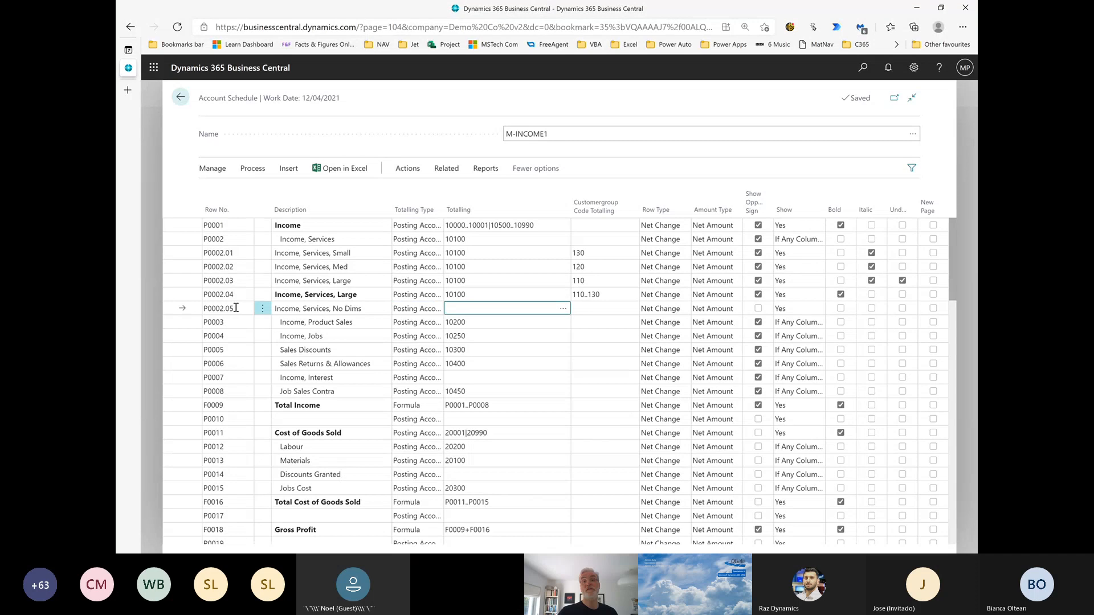
{"action": "type", "text": "10100"}
{"action": "key", "text": "Tab"}
{"action": "key", "text": "Tab"}
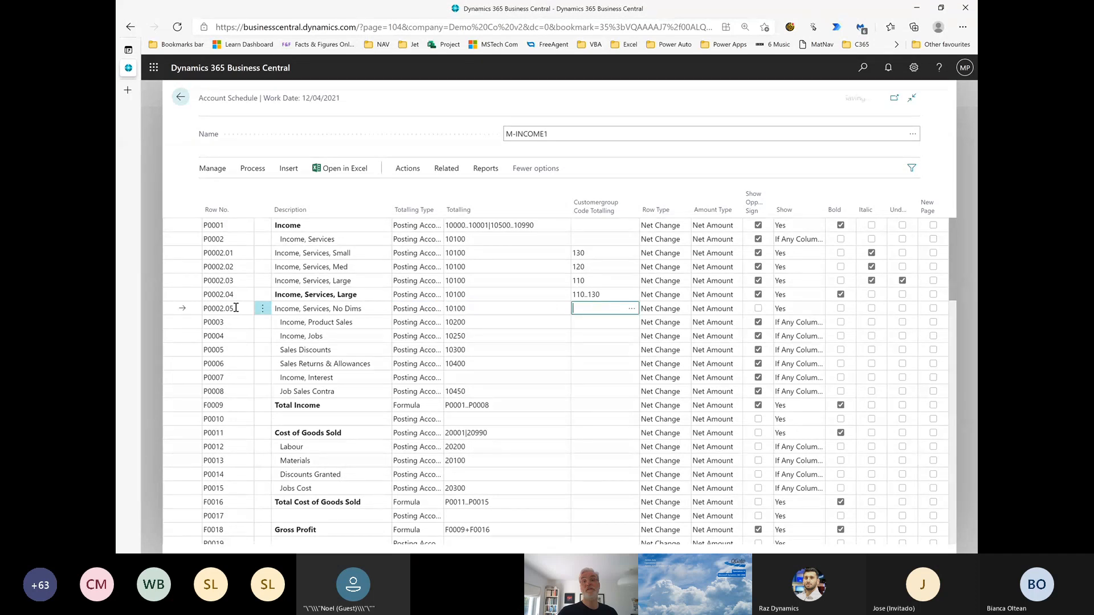
Set the customer group code totalling of row P0002.05 to '' and turn on its opposite sign
{"action": "key", "text": "shift+Tab"}
{"action": "type", "text": "''"}
{"action": "key", "text": "Tab"}
{"action": "key", "text": "Tab"}
{"action": "key", "text": "Tab"}
{"action": "key", "text": "Tab"}
{"action": "key", "text": "shift+Tab"}
{"action": "key", "text": "space"}
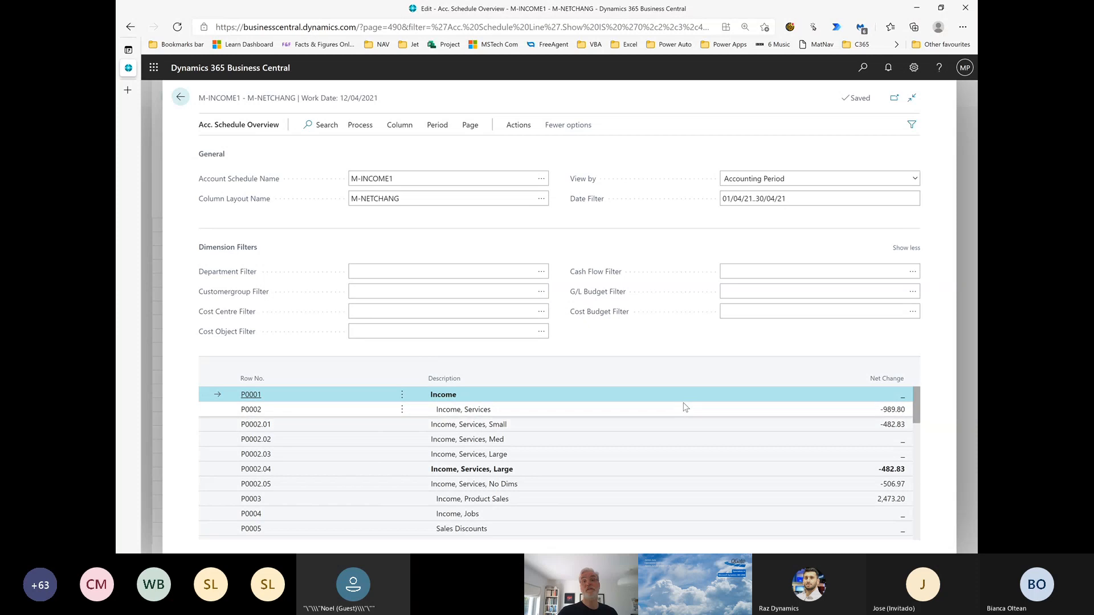
Review the income rows in the schedule overview, including No Dims, and set the date filter to p-2
{"action": "scroll", "coordinate": [685, 407], "scroll_direction": "down", "scroll_amount": 1}
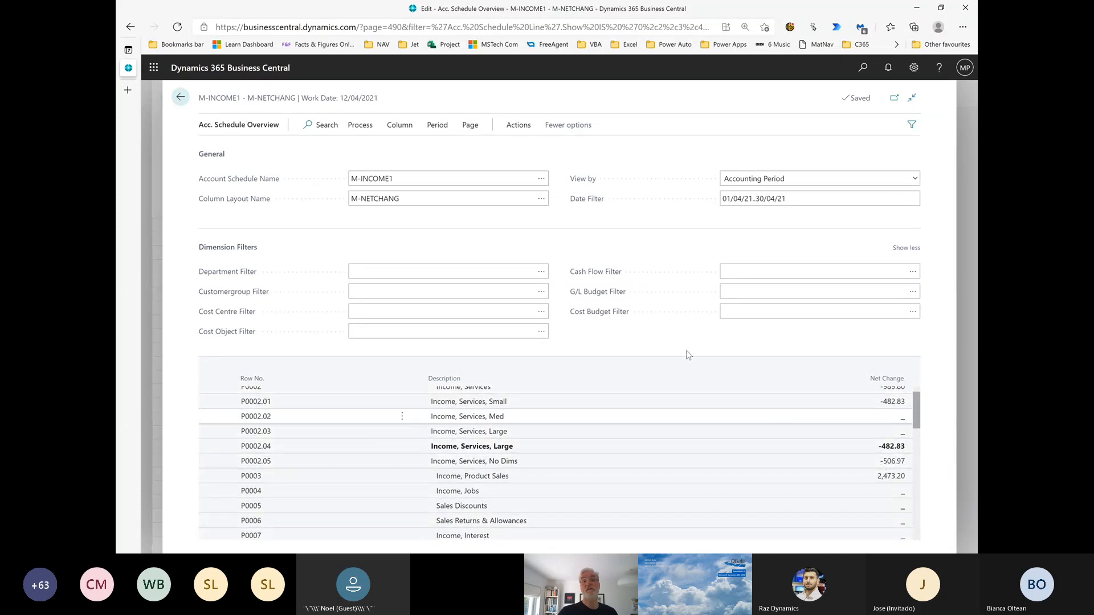
{"action": "scroll", "coordinate": [630, 439], "scroll_direction": "up", "scroll_amount": 2}
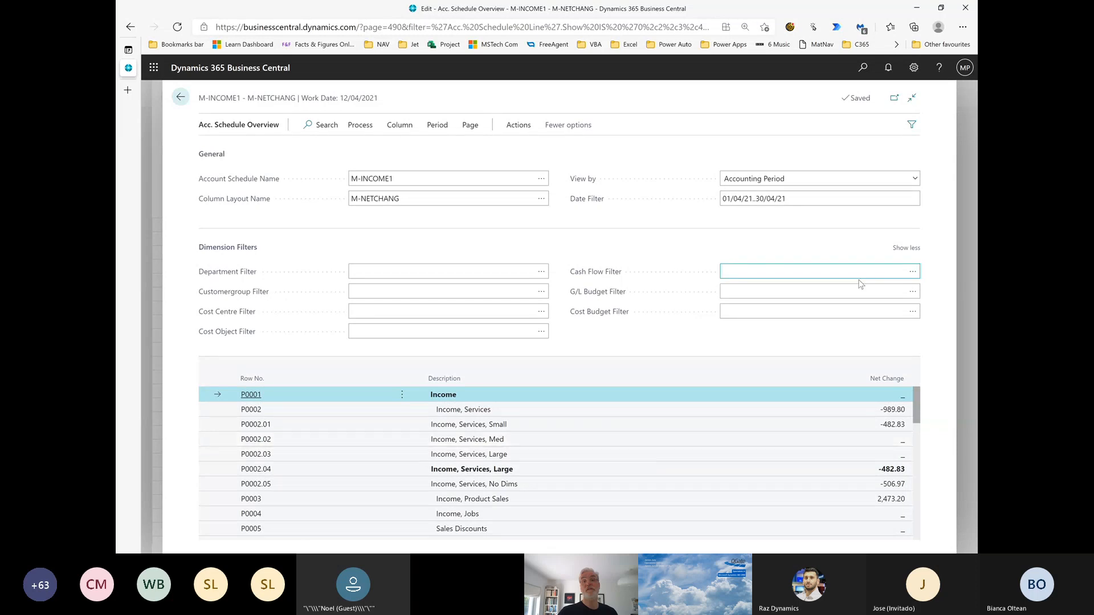
{"action": "left_click", "coordinate": [806, 199]}
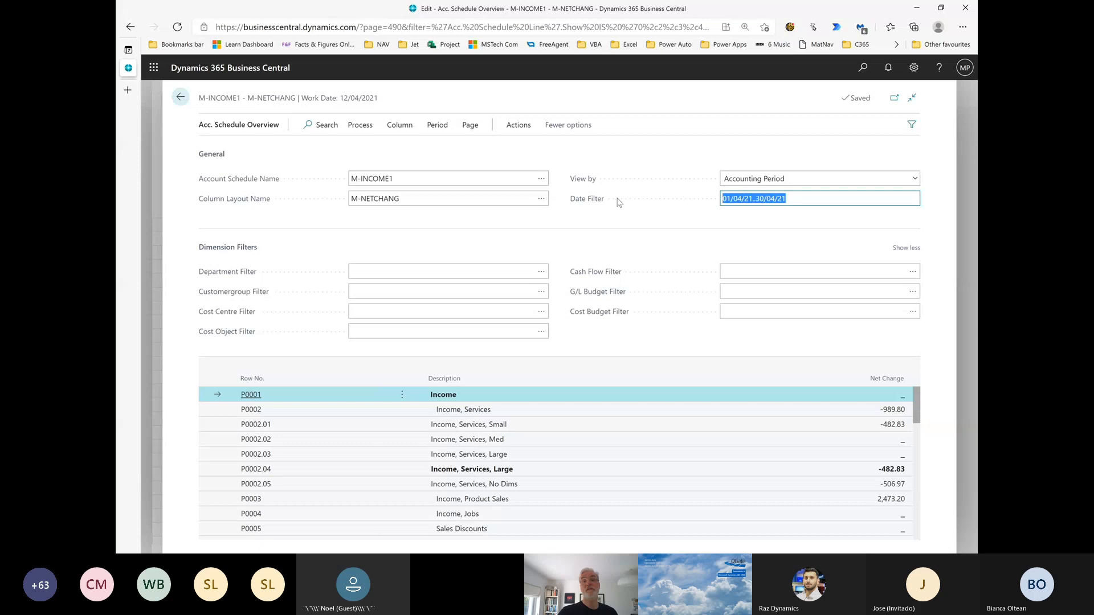
{"action": "type", "text": "p-2"}
{"action": "key", "text": "Tab"}
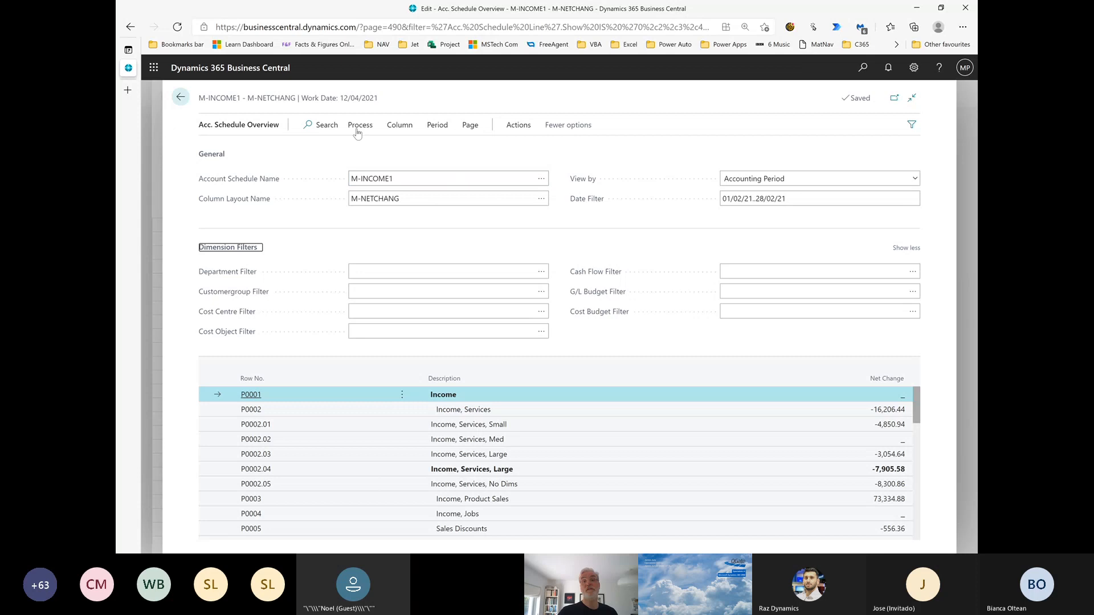
Export the schedule overview to Excel as a new document and open the downloaded workbook
{"action": "left_click", "coordinate": [476, 126]}
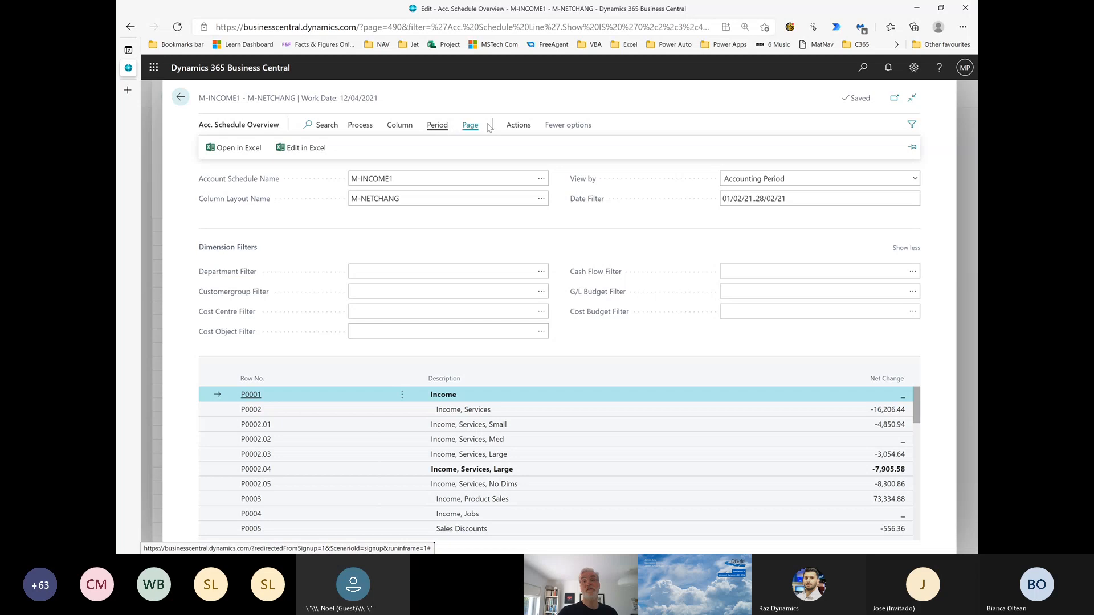
{"action": "left_click", "coordinate": [517, 125]}
{"action": "left_click", "coordinate": [217, 153]}
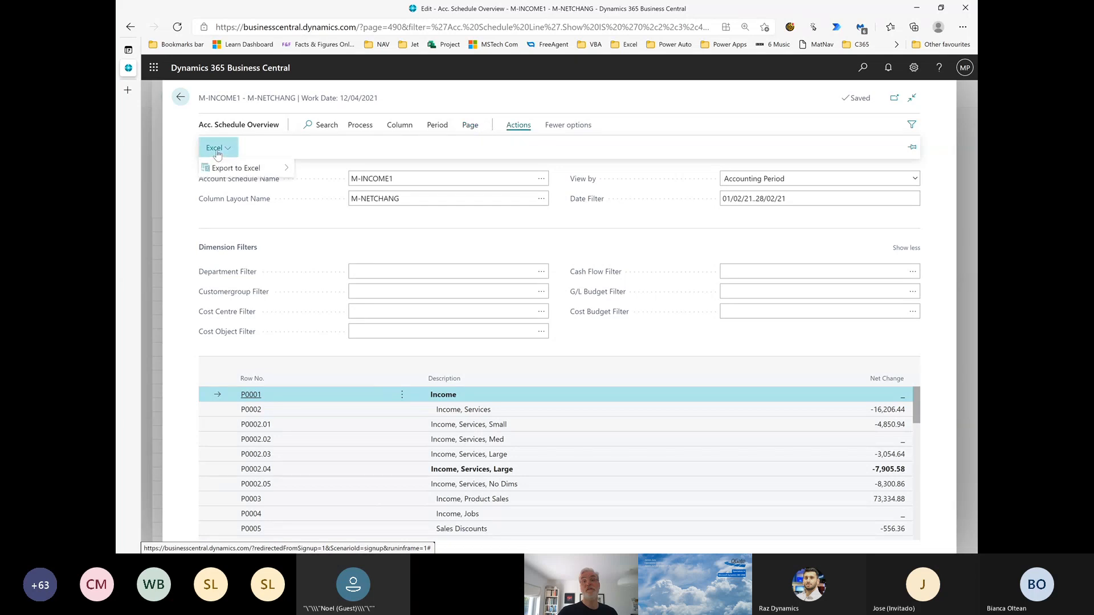
{"action": "mouse_move", "coordinate": [228, 169]}
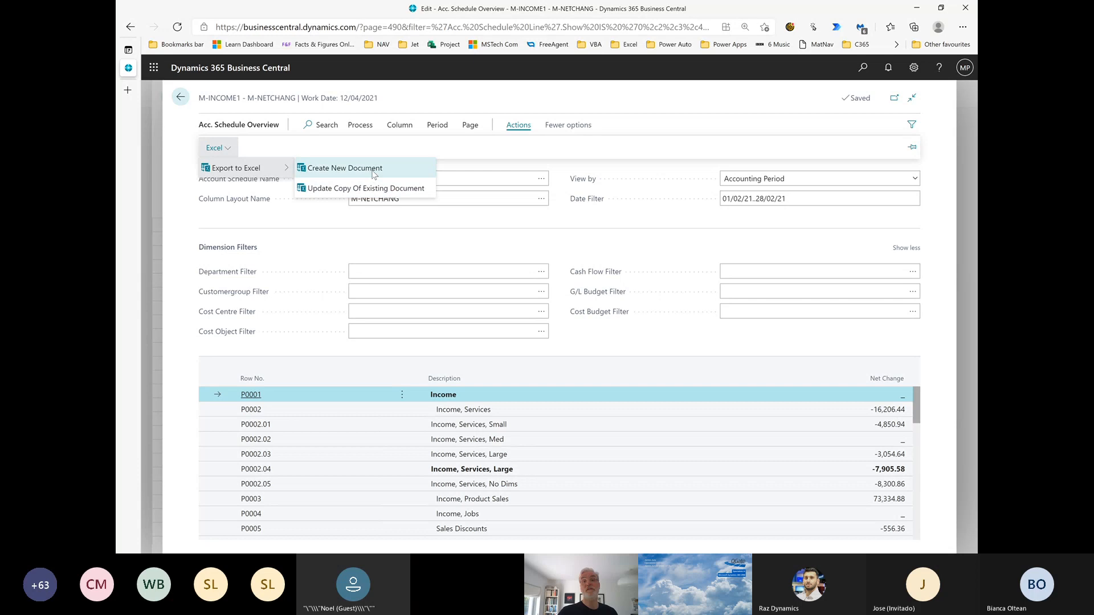
{"action": "left_click", "coordinate": [373, 172]}
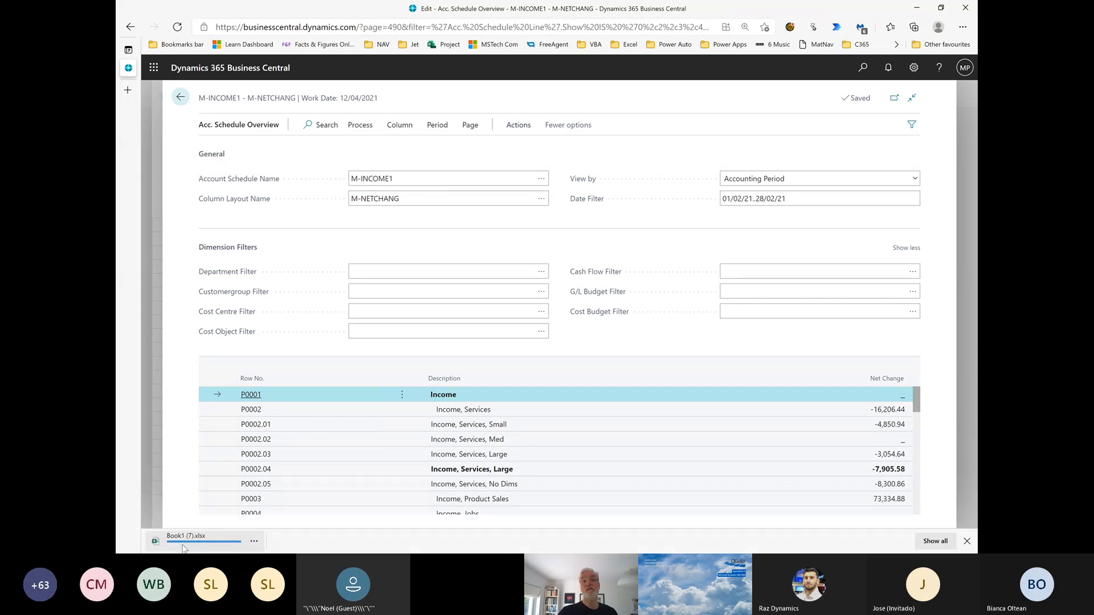
{"action": "left_click", "coordinate": [180, 545]}
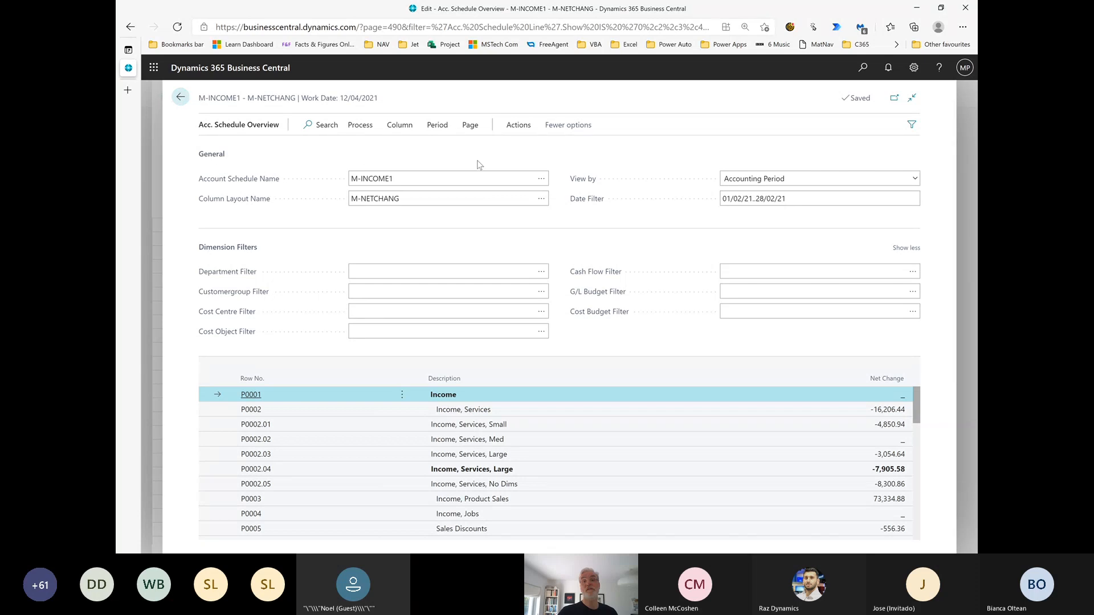
Return to the list of account schedules and reopen M-INCOME1 without making a copy
{"action": "left_click", "coordinate": [180, 98]}
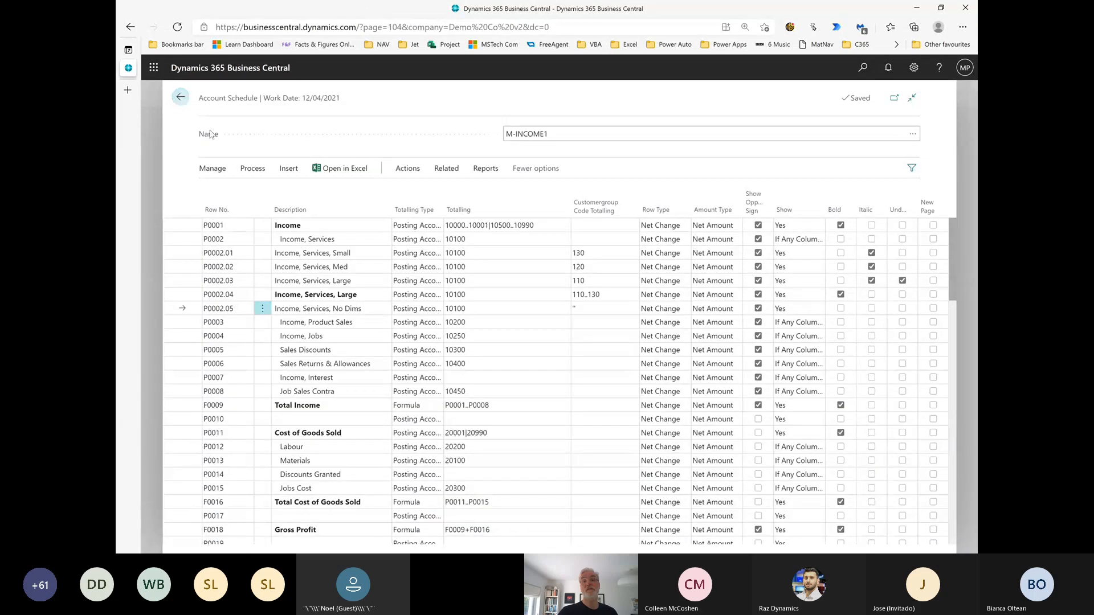
{"action": "left_click", "coordinate": [180, 97]}
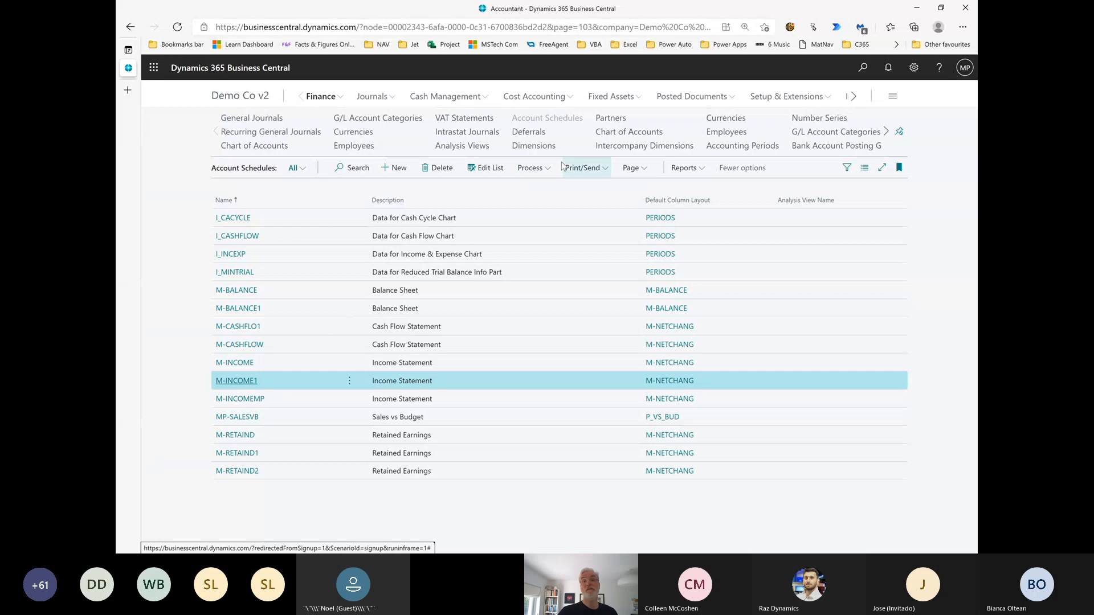
{"action": "left_click", "coordinate": [247, 384]}
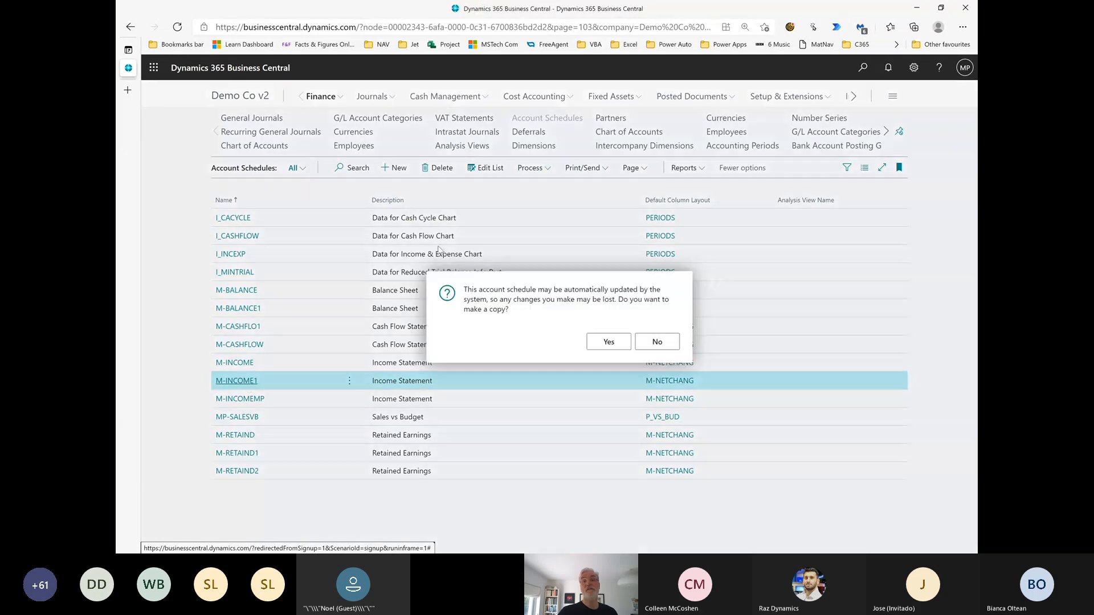
{"action": "left_click", "coordinate": [654, 340]}
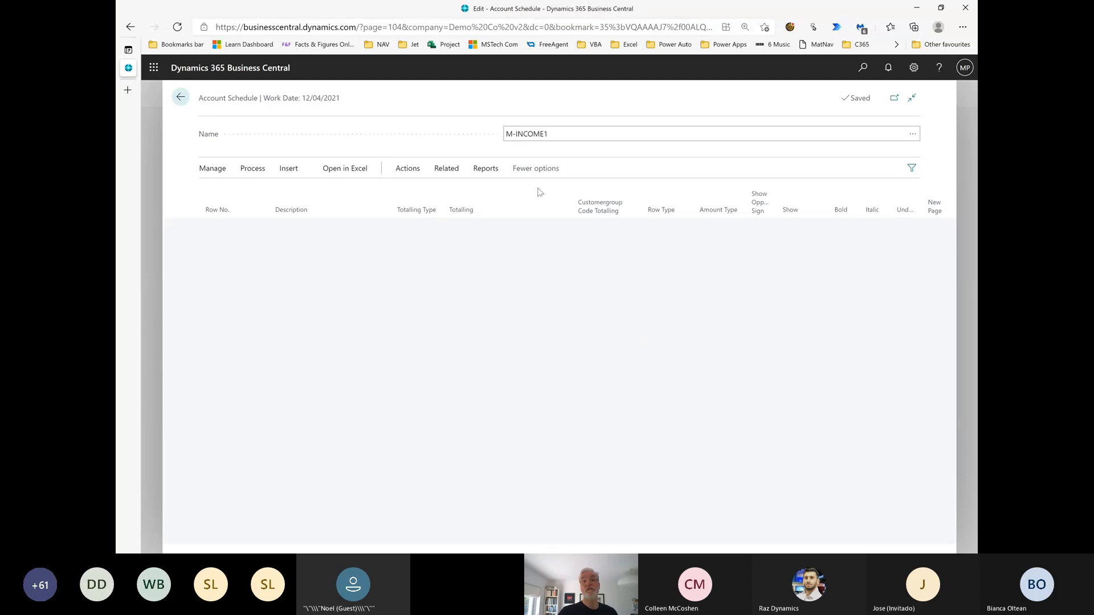
Open the overview of M-INCOME1 and change its column layout to LAST 12 MO
{"action": "left_click", "coordinate": [446, 169]}
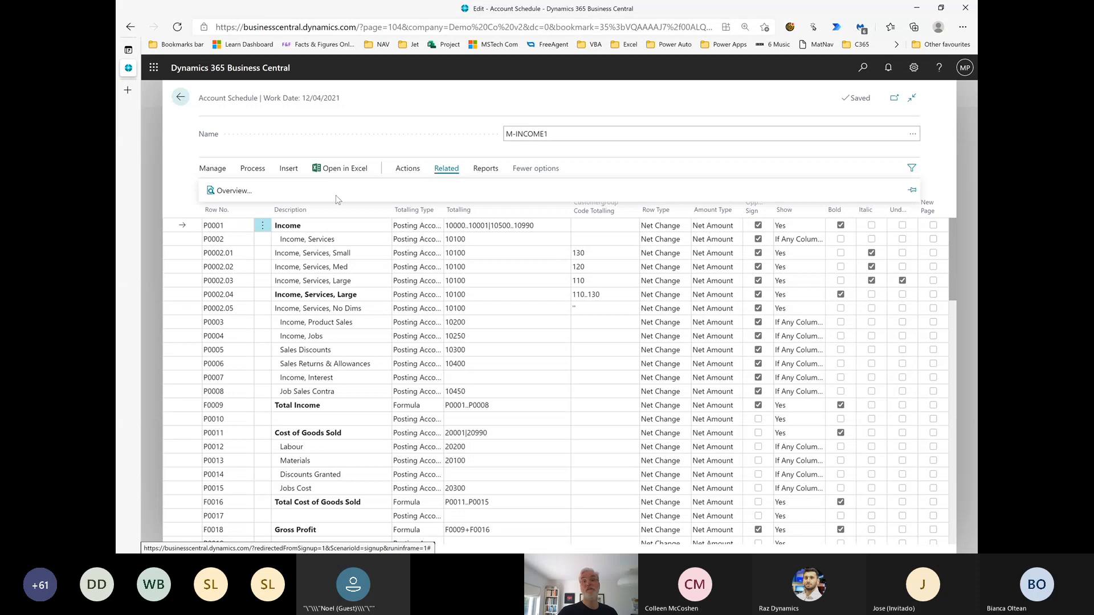
{"action": "left_click", "coordinate": [234, 191]}
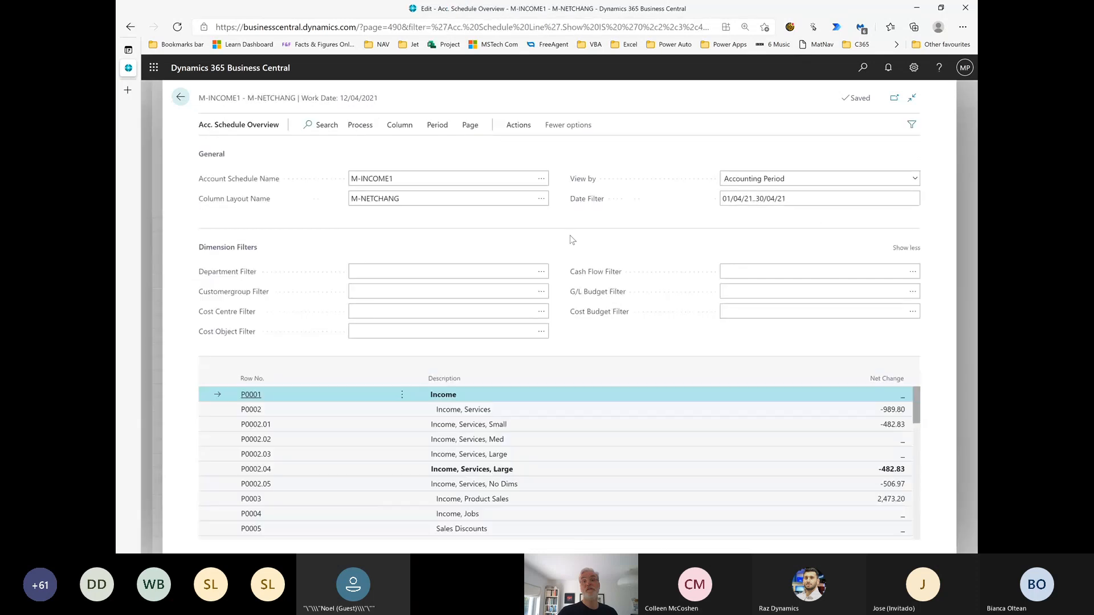
{"action": "left_click", "coordinate": [542, 204]}
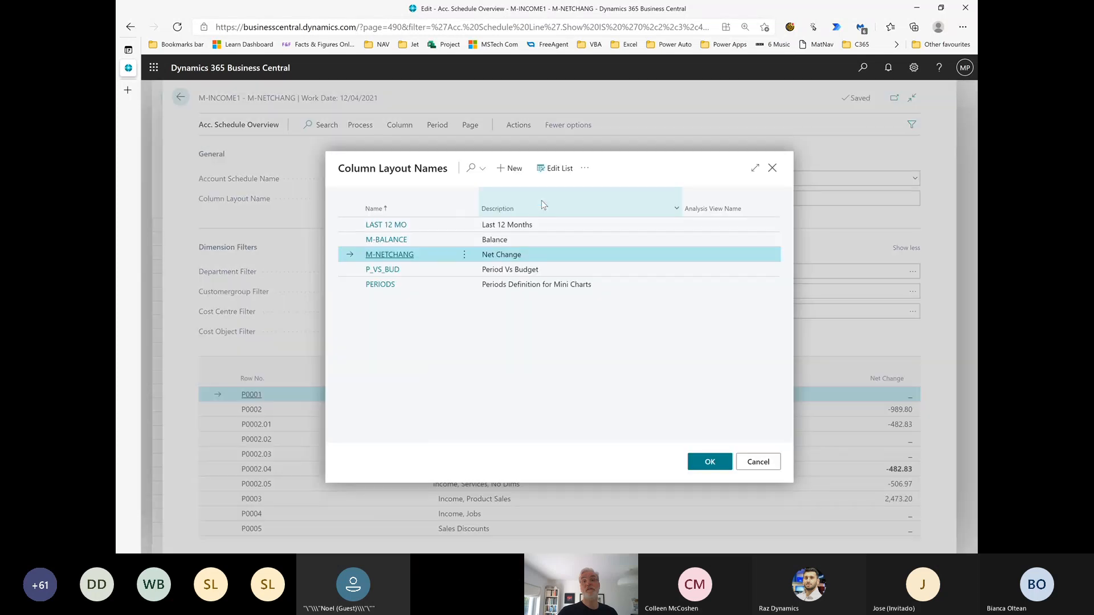
{"action": "left_click", "coordinate": [386, 226]}
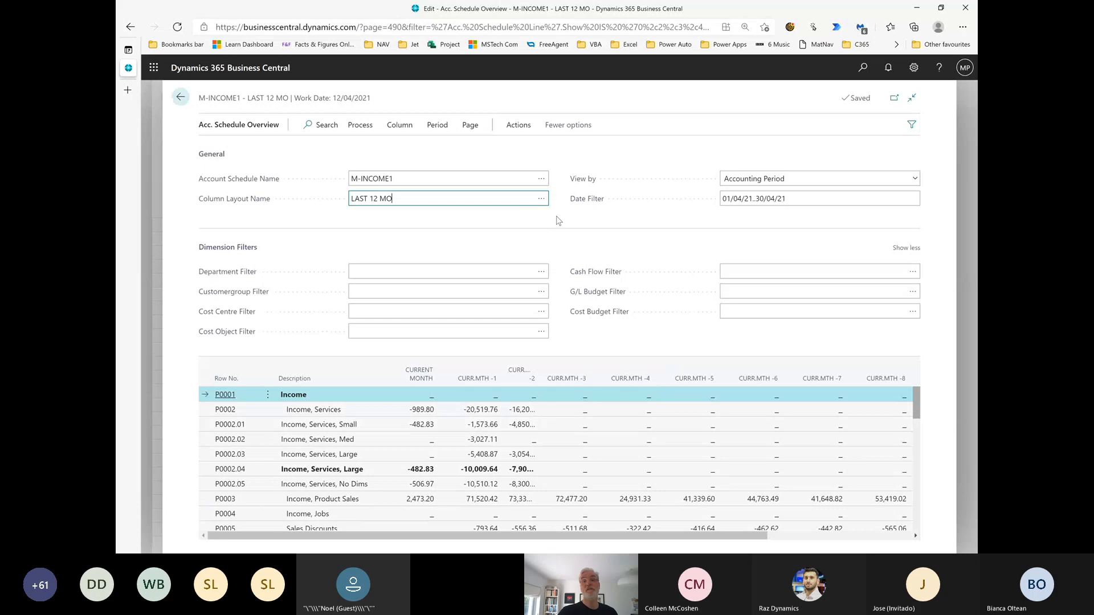
Open the column layout setup of LAST 12 MO and examine the comparison period formula of CURR.MTH -1
{"action": "left_click", "coordinate": [540, 199]}
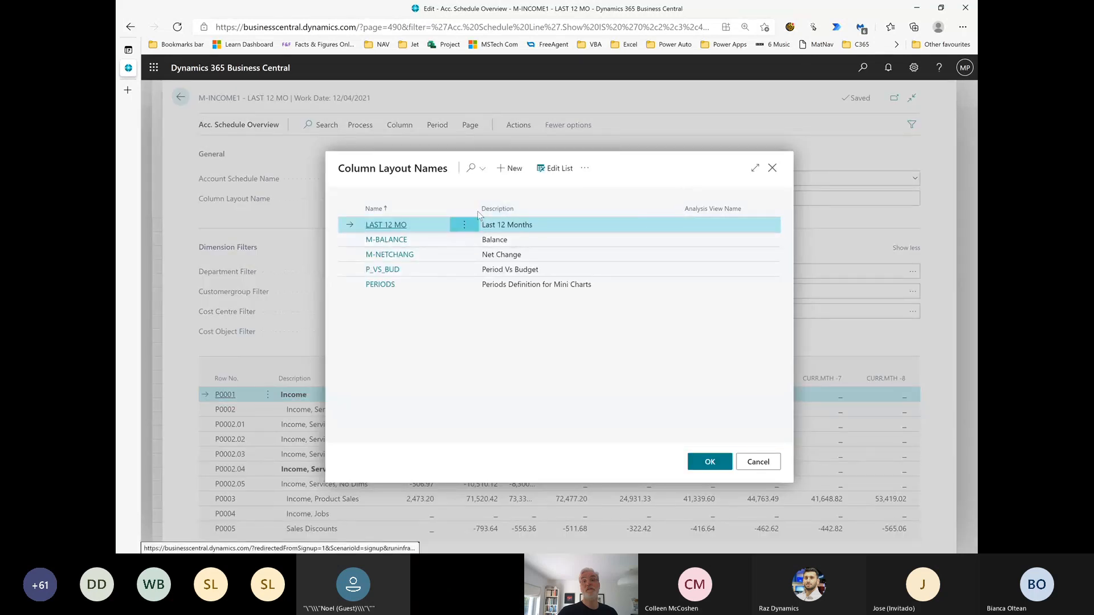
{"action": "left_click", "coordinate": [584, 170]}
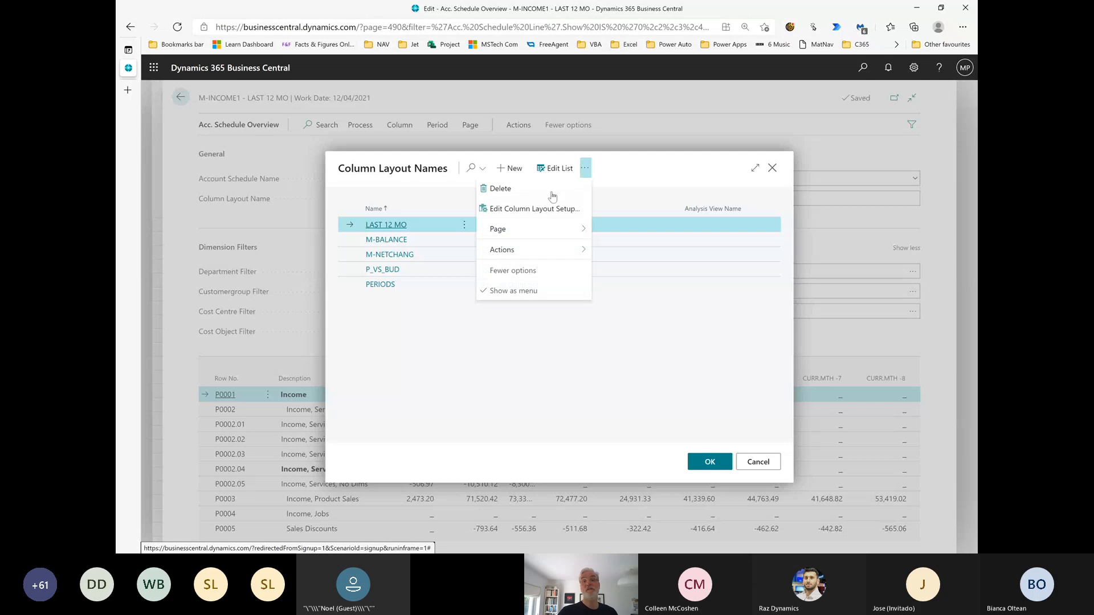
{"action": "left_click", "coordinate": [547, 210]}
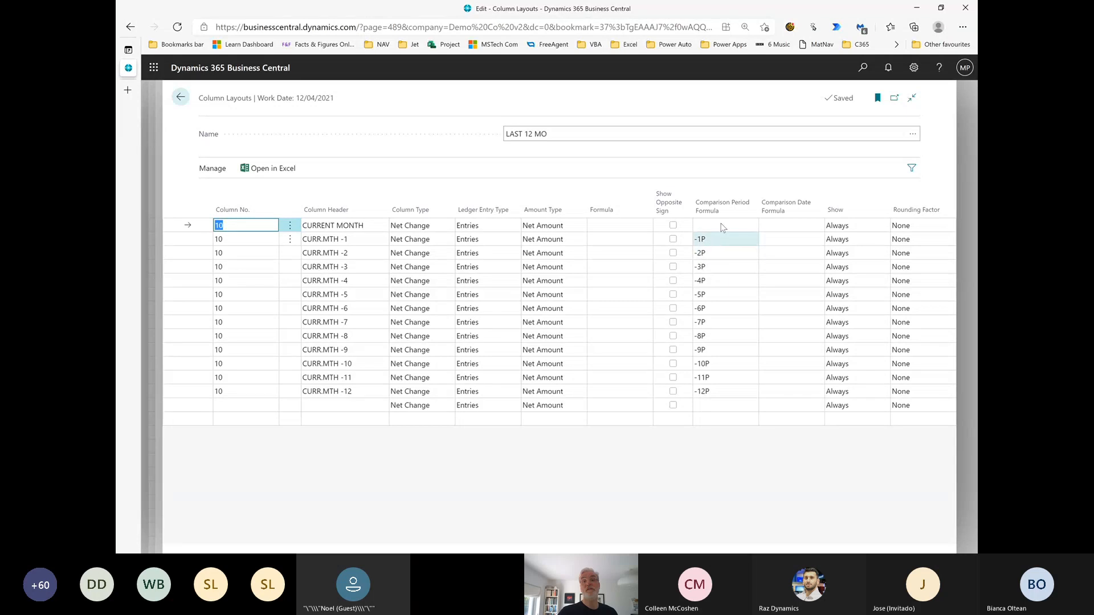
{"action": "left_click", "coordinate": [721, 244]}
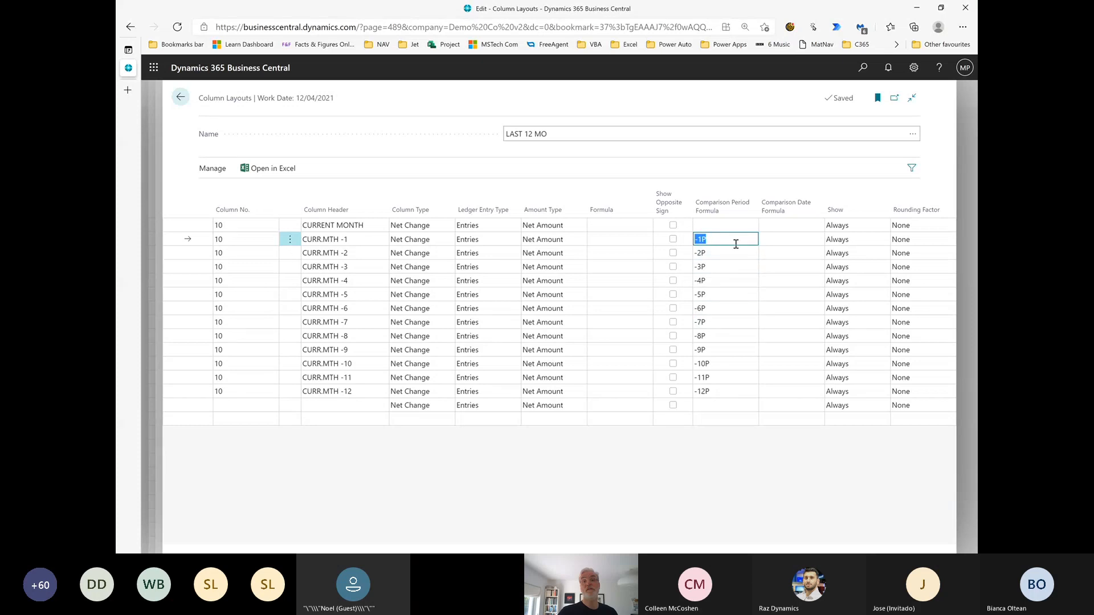
Compare the comparison period formulas of CURR.MTH -1 and CURRENT MONTH, and return to the M-INCOME1 overview
{"action": "left_click", "coordinate": [735, 244]}
{"action": "left_click", "coordinate": [721, 224]}
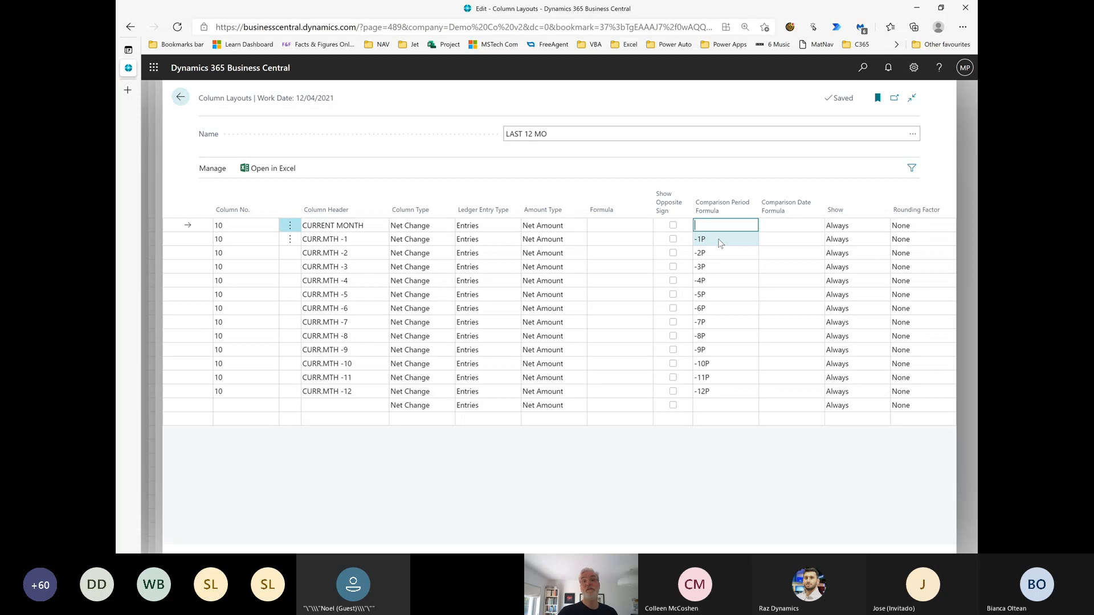
{"action": "left_click", "coordinate": [182, 98]}
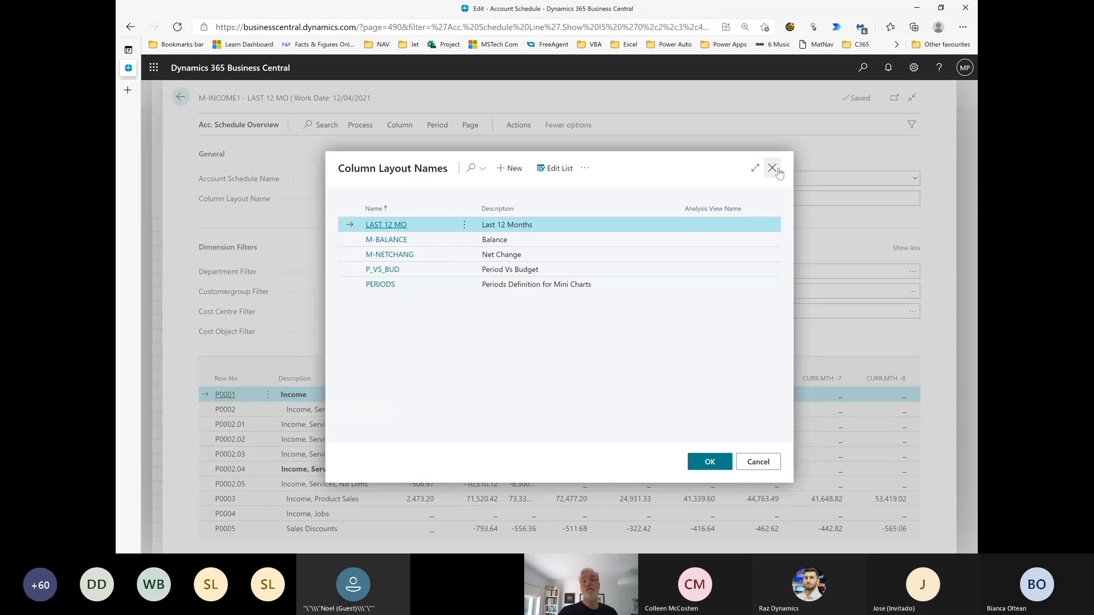
{"action": "left_click", "coordinate": [772, 167]}
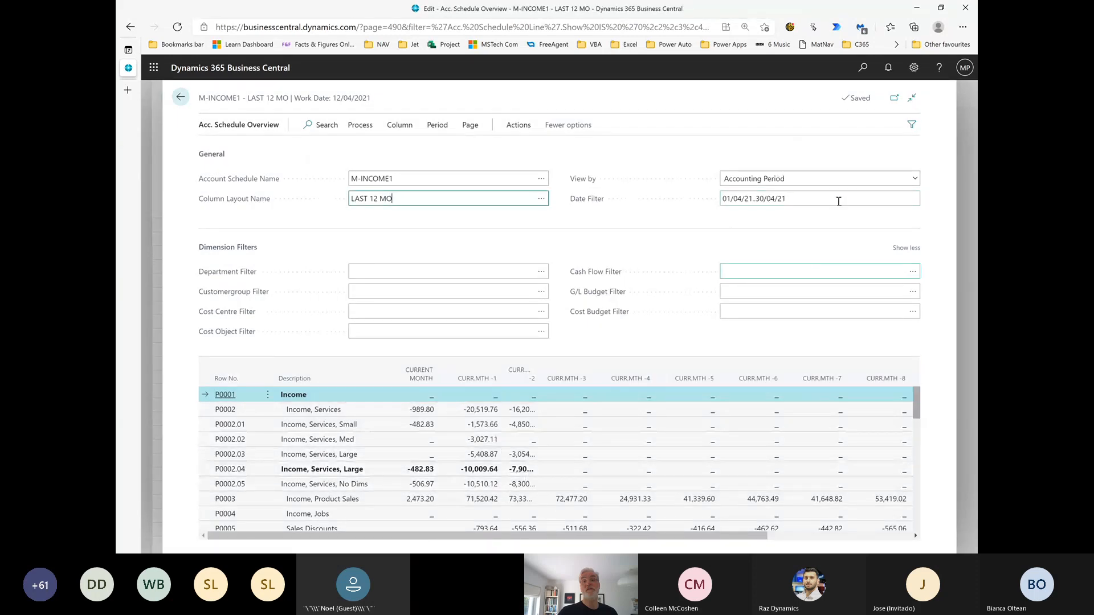
Set the overview's date filter to the current accounting period using the shorthand p
{"action": "left_click", "coordinate": [811, 201]}
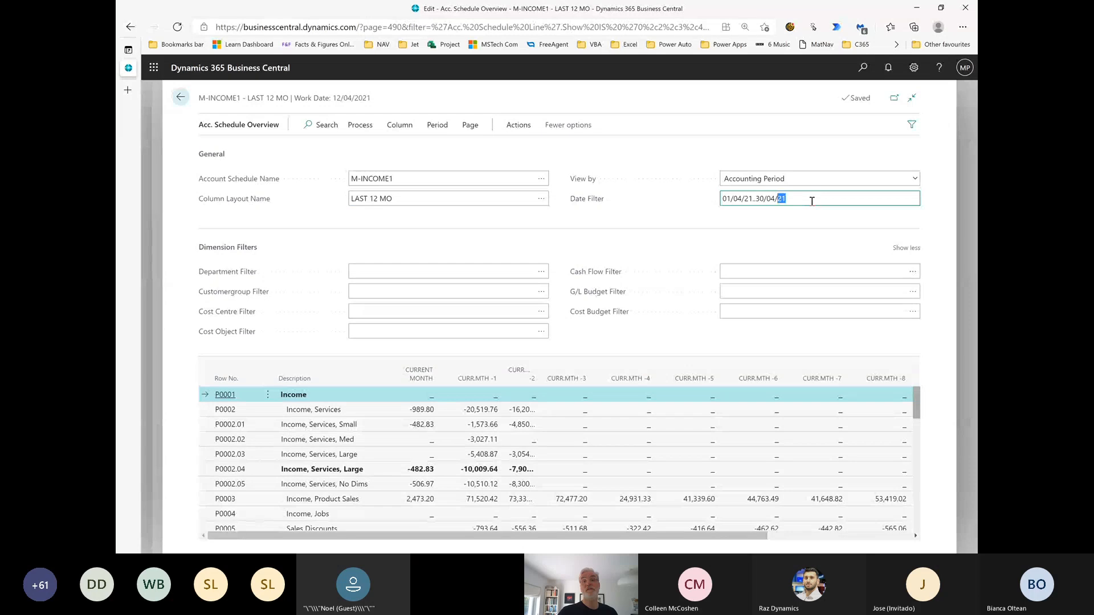
{"action": "triple_click", "coordinate": [812, 200]}
{"action": "type", "text": "p"}
{"action": "key", "text": "Tab"}
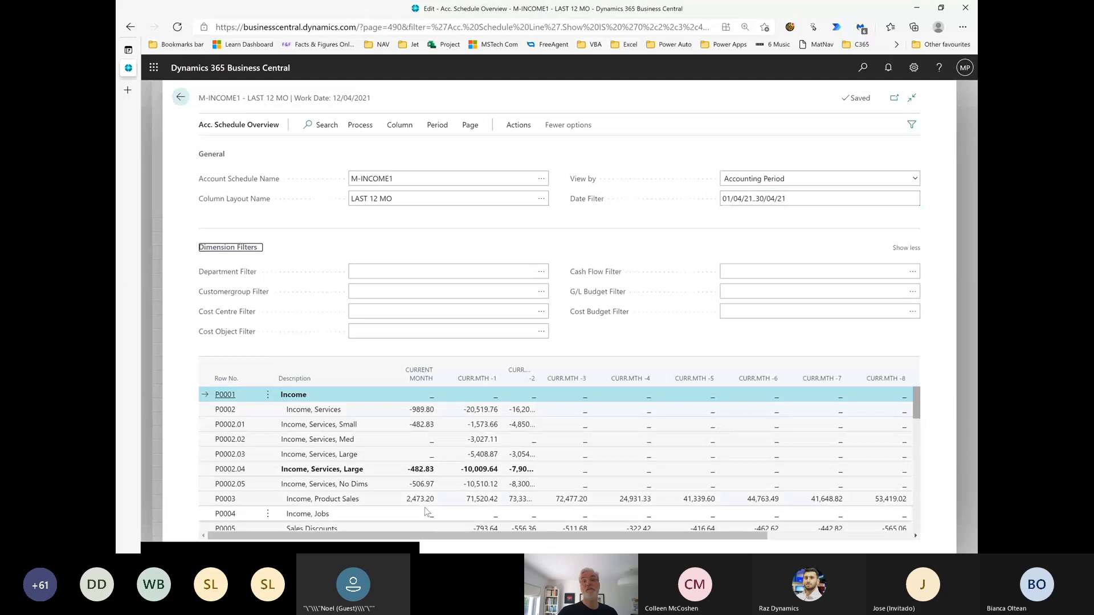
Drill into the Income, Product Sales amounts for CURRENT MONTH and CURR.MTH -1 to check the date filter behind each
{"action": "scroll", "coordinate": [456, 499], "scroll_direction": "down", "scroll_amount": 1}
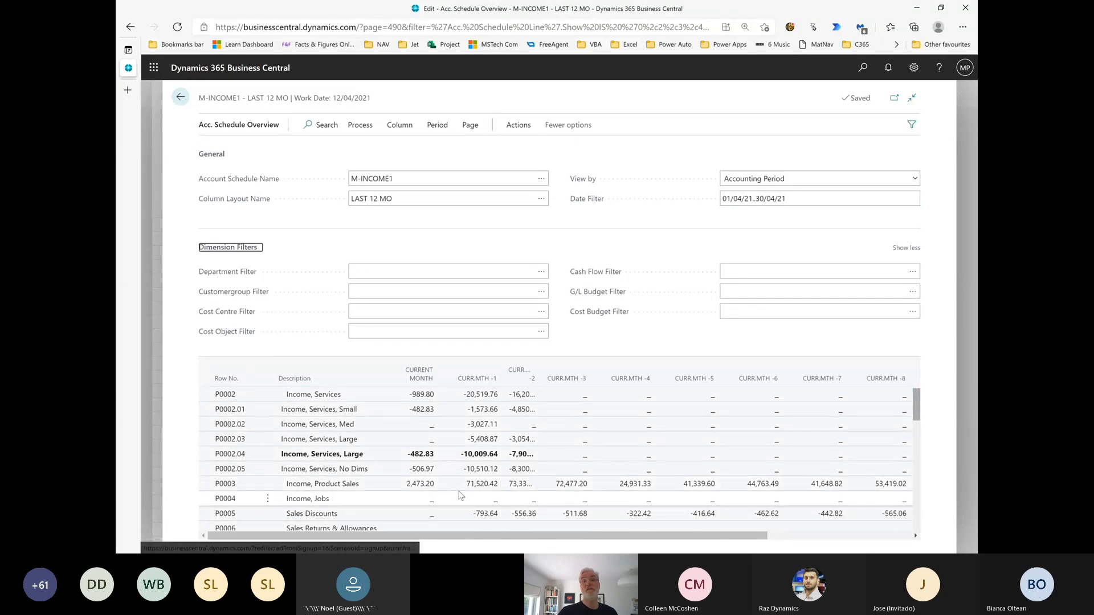
{"action": "scroll", "coordinate": [439, 499], "scroll_direction": "up", "scroll_amount": 1}
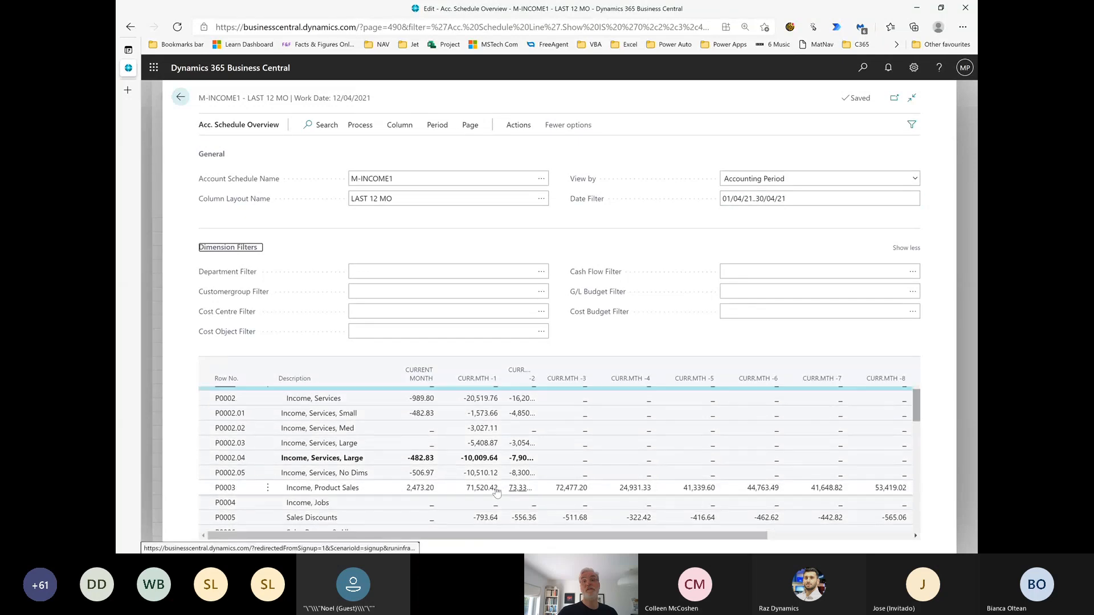
{"action": "left_click", "coordinate": [423, 503]}
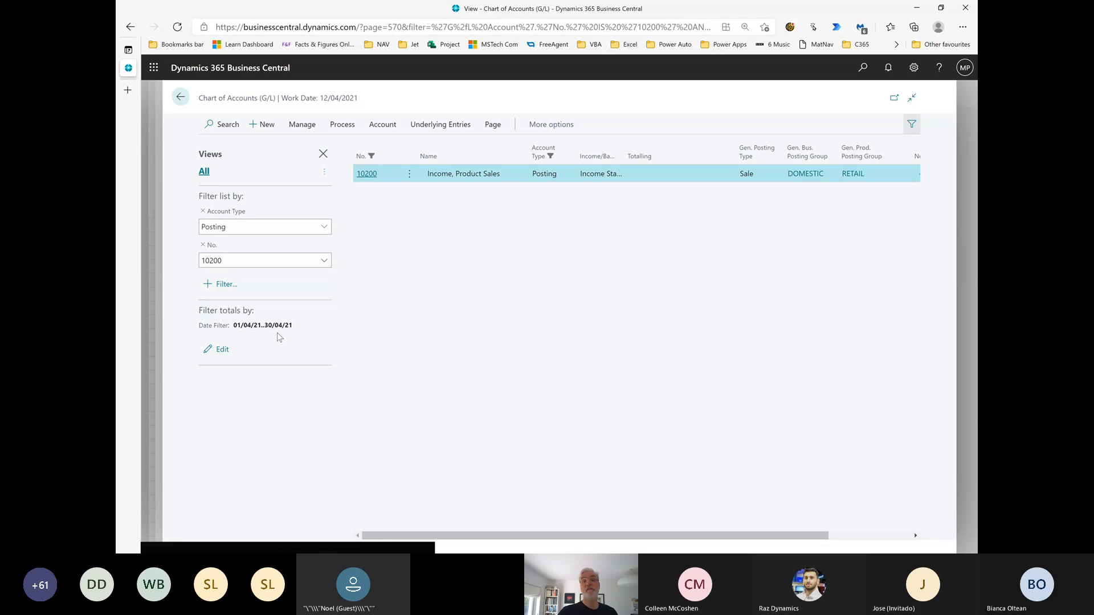
{"action": "key", "text": "Escape"}
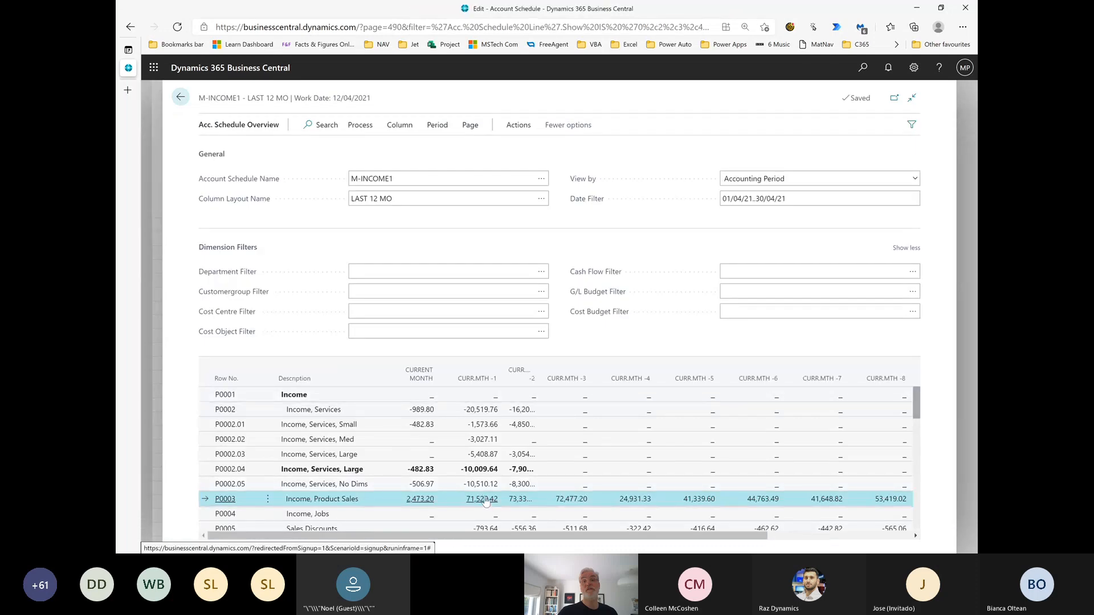
{"action": "left_click", "coordinate": [484, 499]}
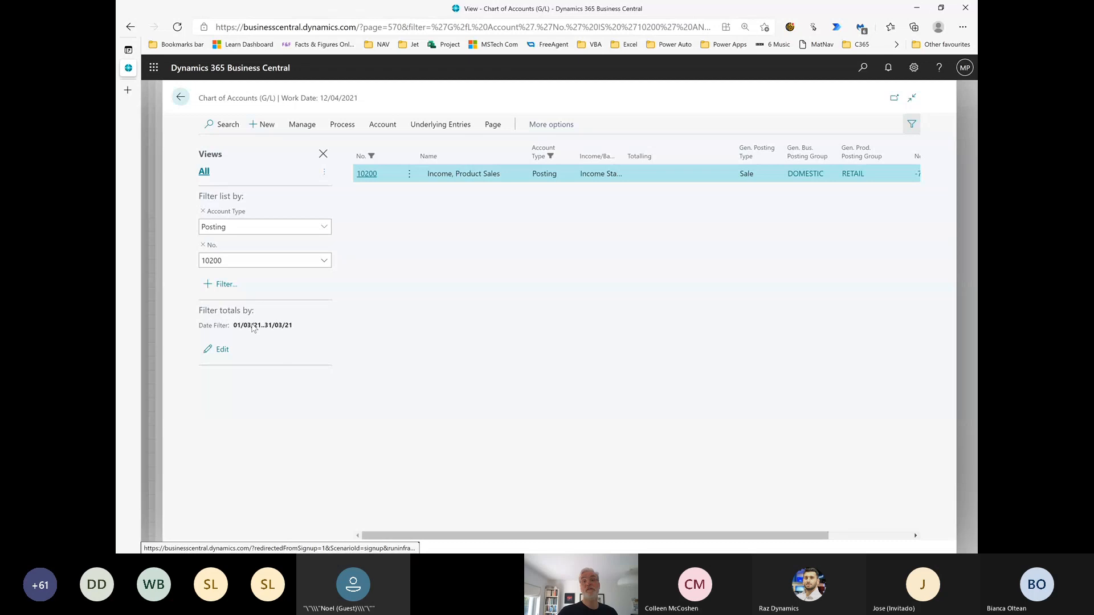
{"action": "key", "text": "Escape"}
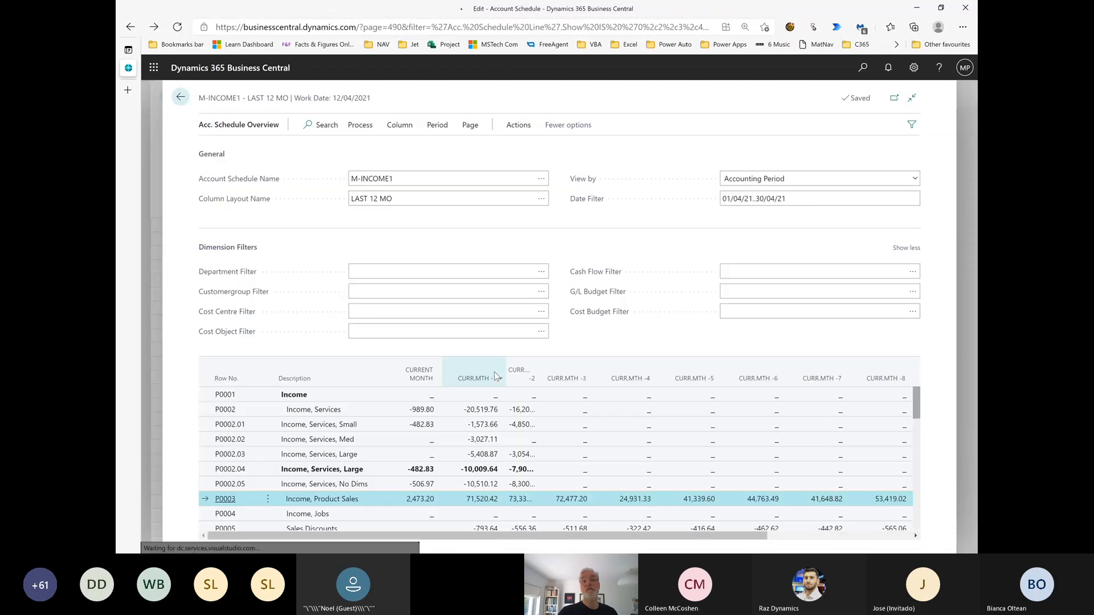
{"action": "left_click", "coordinate": [813, 199]}
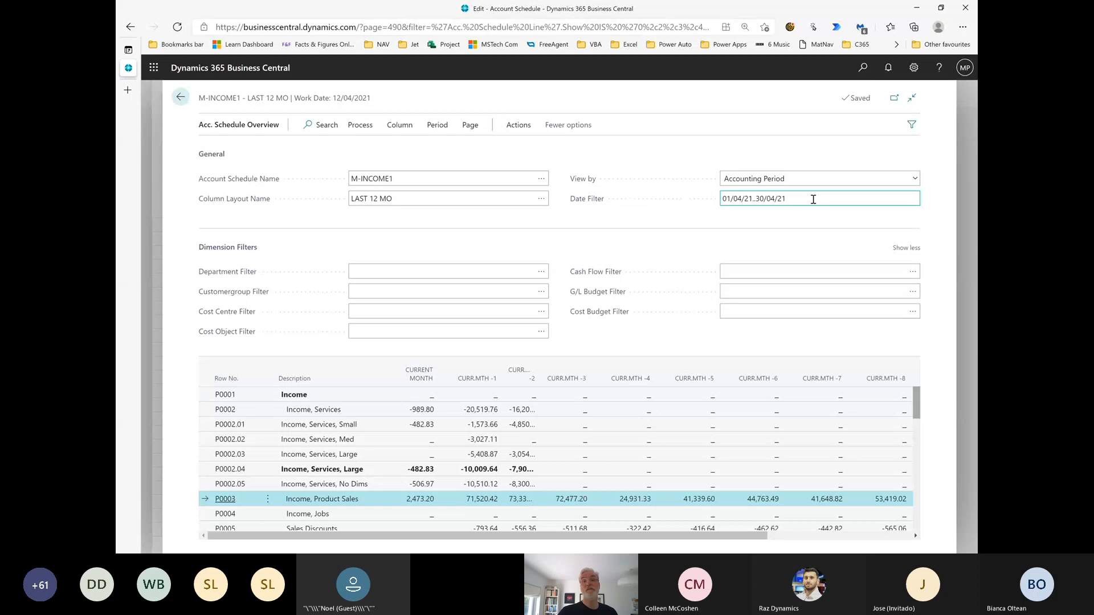
{"action": "left_click", "coordinate": [813, 200]}
{"action": "left_click_drag", "start_coordinate": [813, 199], "coordinate": [706, 192]}
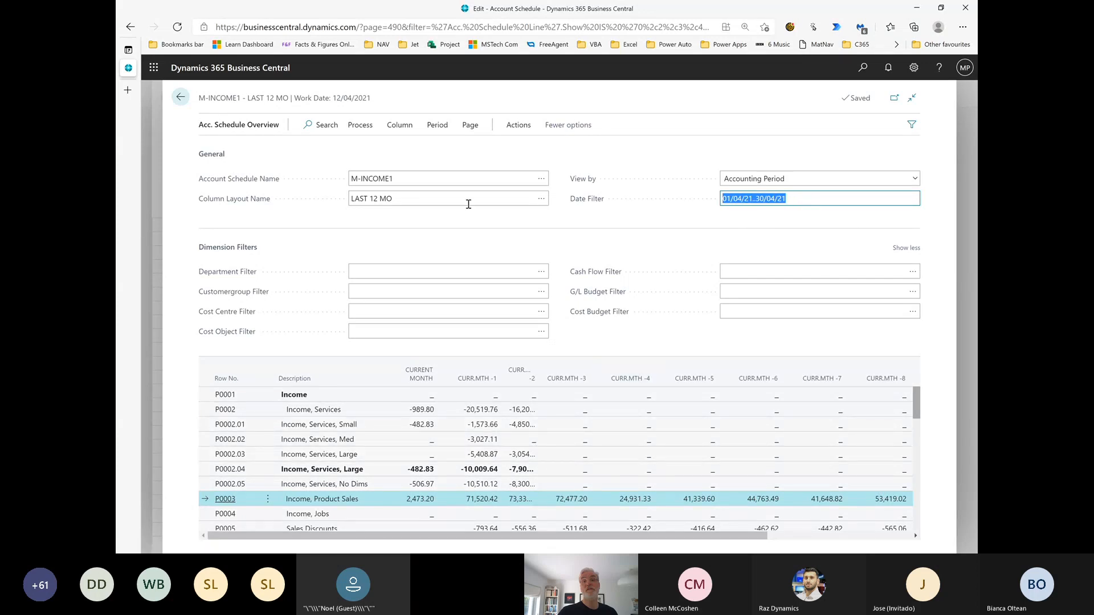
Return to the list of account schedules and open the overview of MP-SALESVB
{"action": "left_click", "coordinate": [180, 99]}
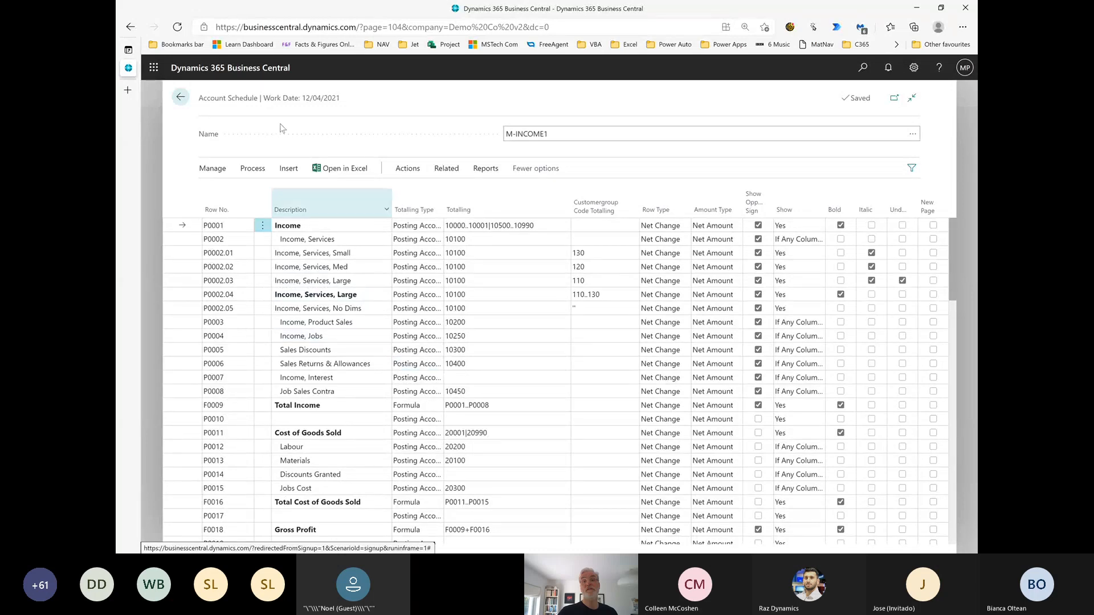
{"action": "left_click", "coordinate": [180, 98]}
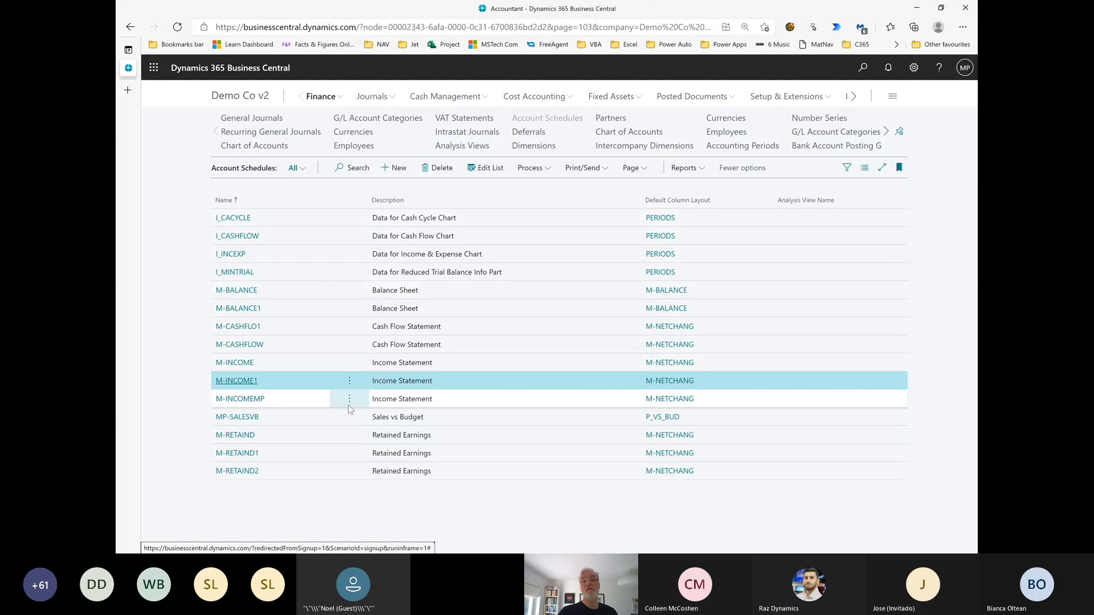
{"action": "left_click", "coordinate": [239, 419]}
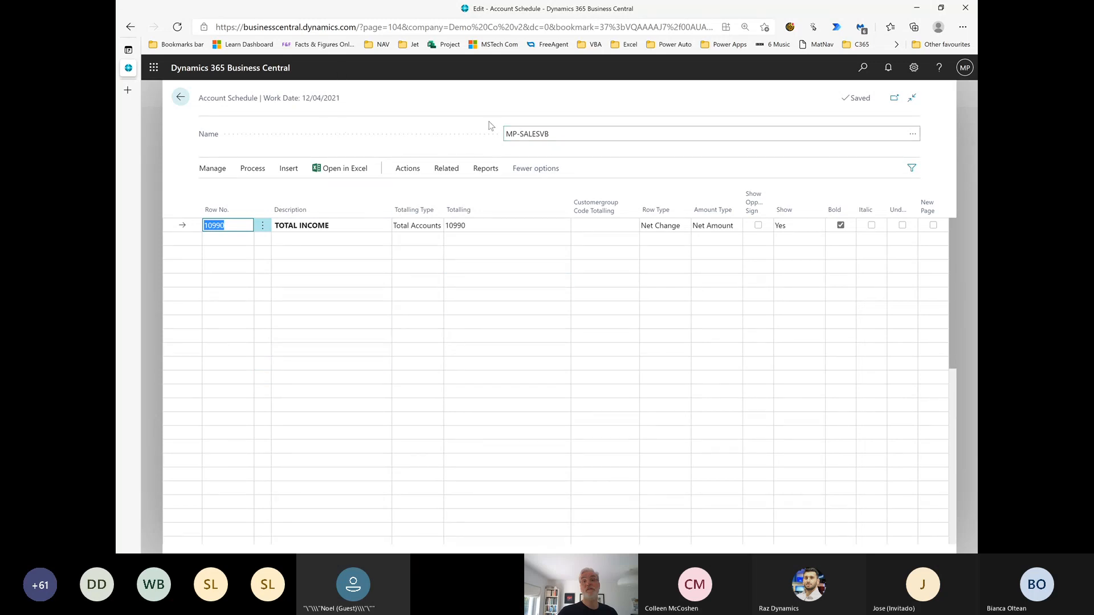
{"action": "left_click", "coordinate": [447, 170]}
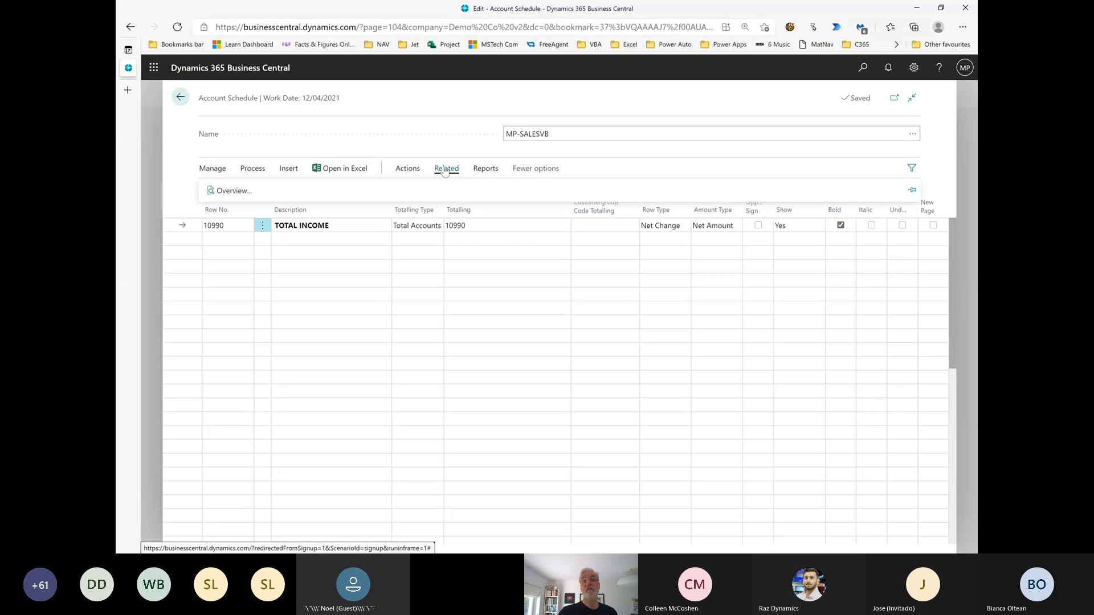
{"action": "left_click", "coordinate": [234, 193]}
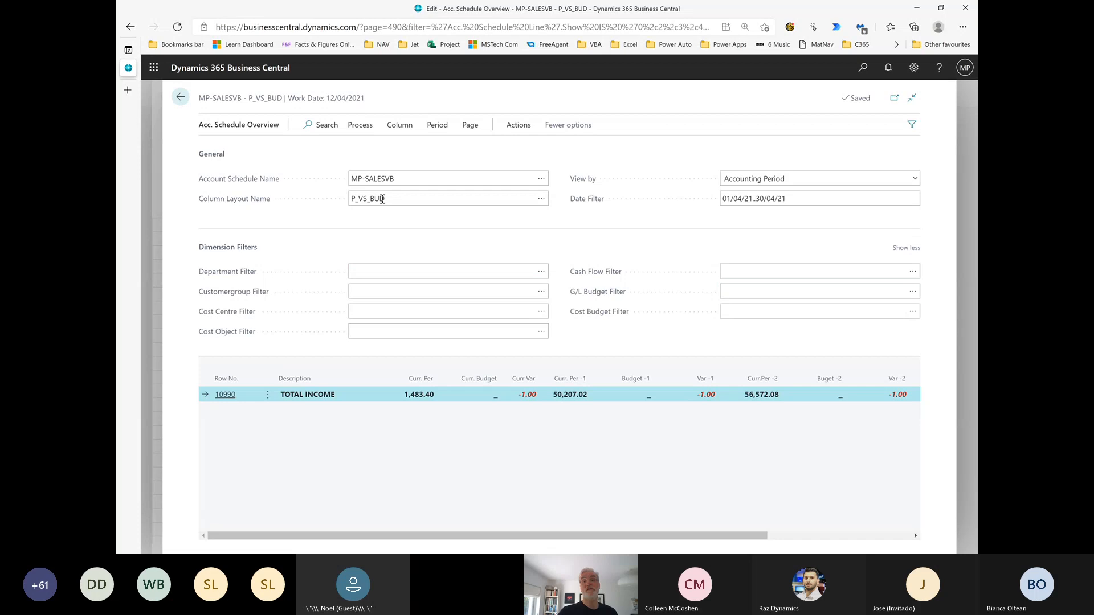
Open the column layout setup of P_VS_BUD, examine its period, budget and variance columns, and return to the overview
{"action": "left_click", "coordinate": [399, 125]}
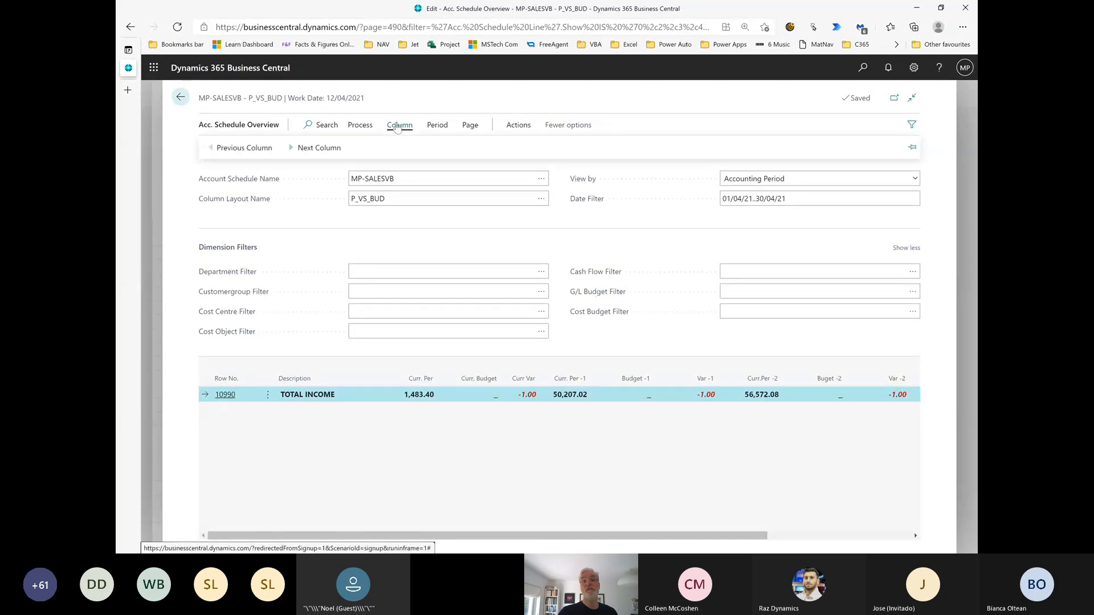
{"action": "left_click", "coordinate": [437, 125]}
{"action": "left_click", "coordinate": [520, 126]}
{"action": "left_click", "coordinate": [470, 126]}
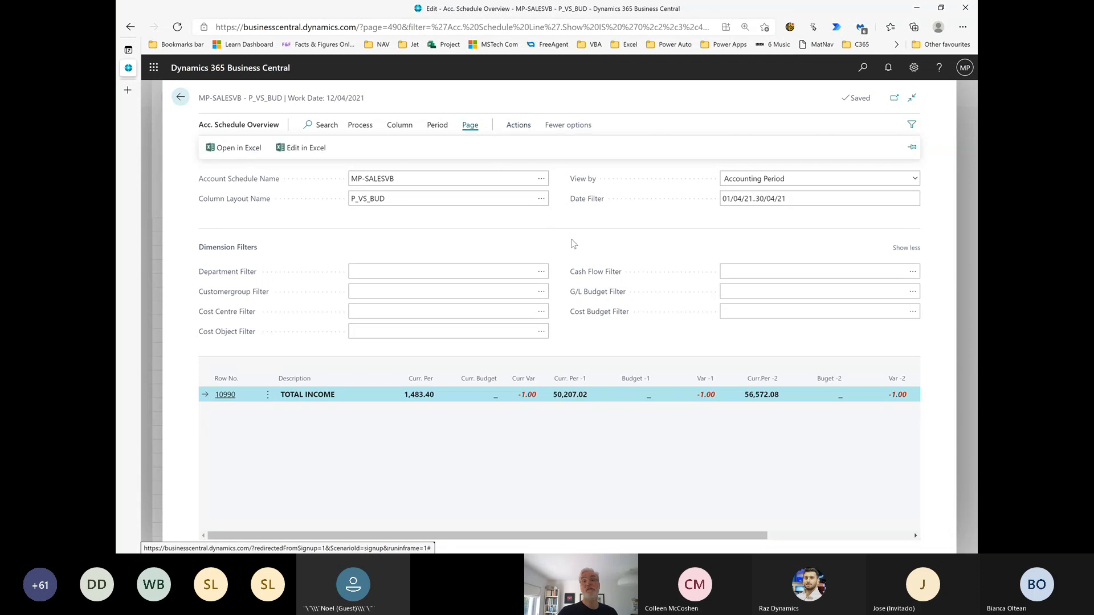
{"action": "left_click", "coordinate": [540, 199]}
{"action": "left_click", "coordinate": [540, 200]}
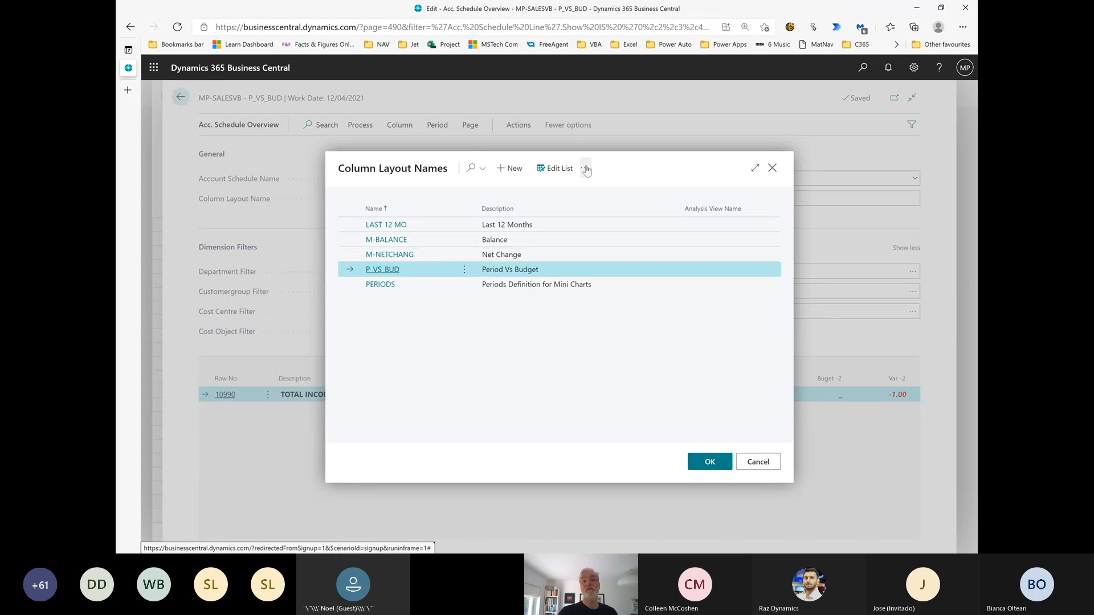
{"action": "left_click", "coordinate": [586, 170]}
{"action": "left_click", "coordinate": [538, 211]}
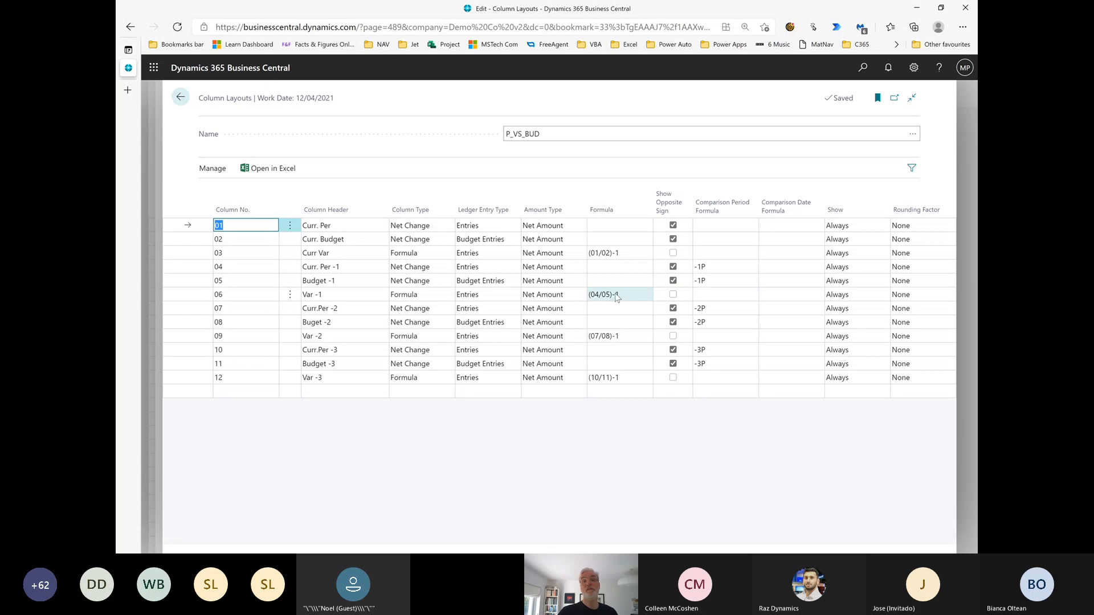
{"action": "left_click", "coordinate": [186, 100]}
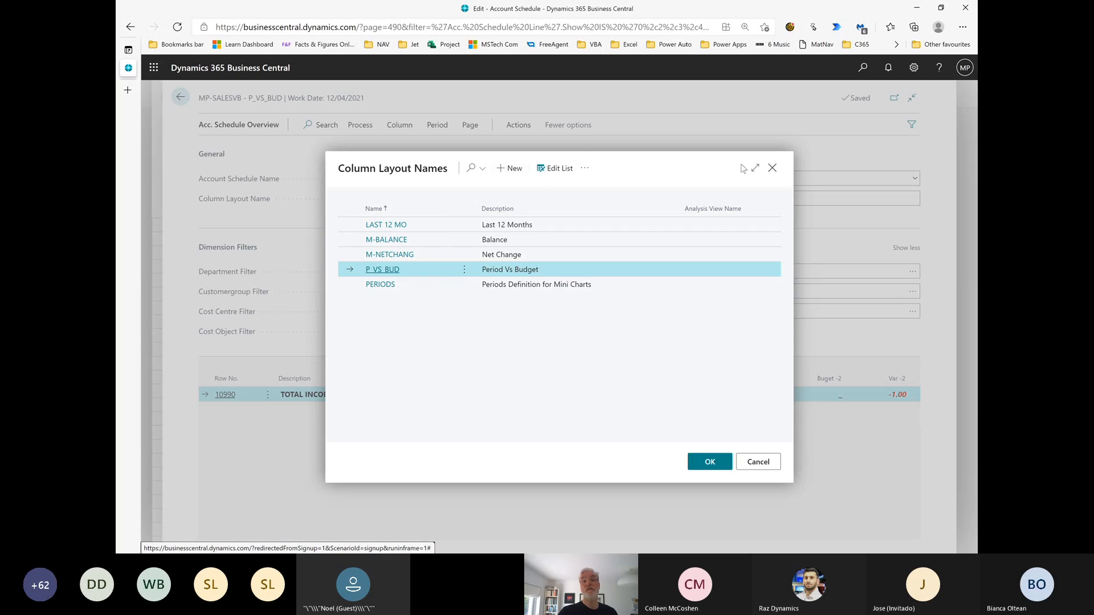
{"action": "left_click", "coordinate": [773, 168]}
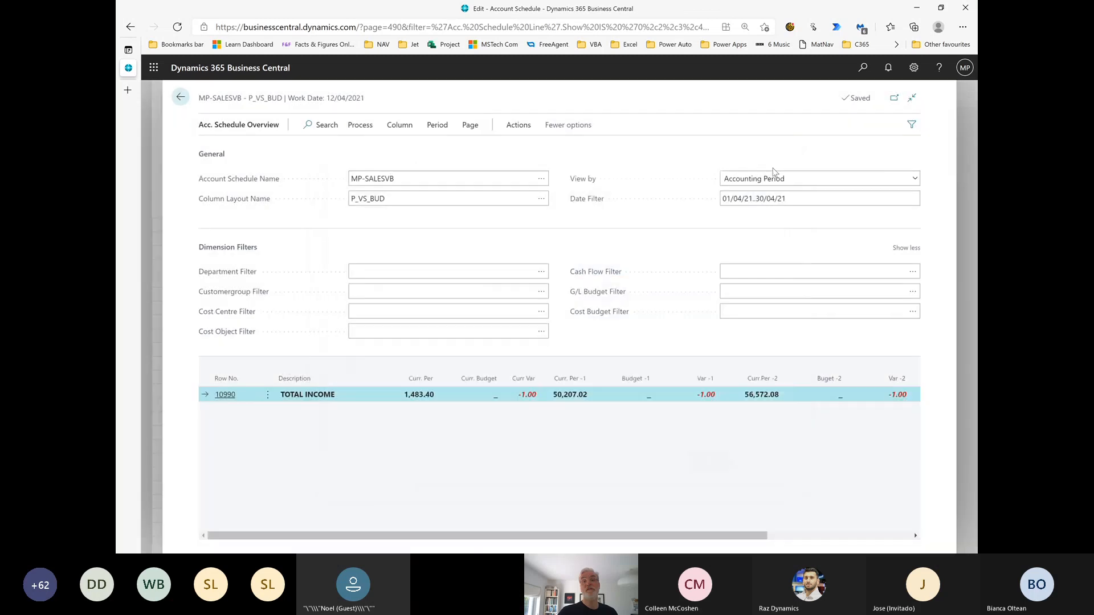
Set the MP-SALESVB overview's date filter to five accounting periods back using p-5
{"action": "left_click", "coordinate": [807, 196]}
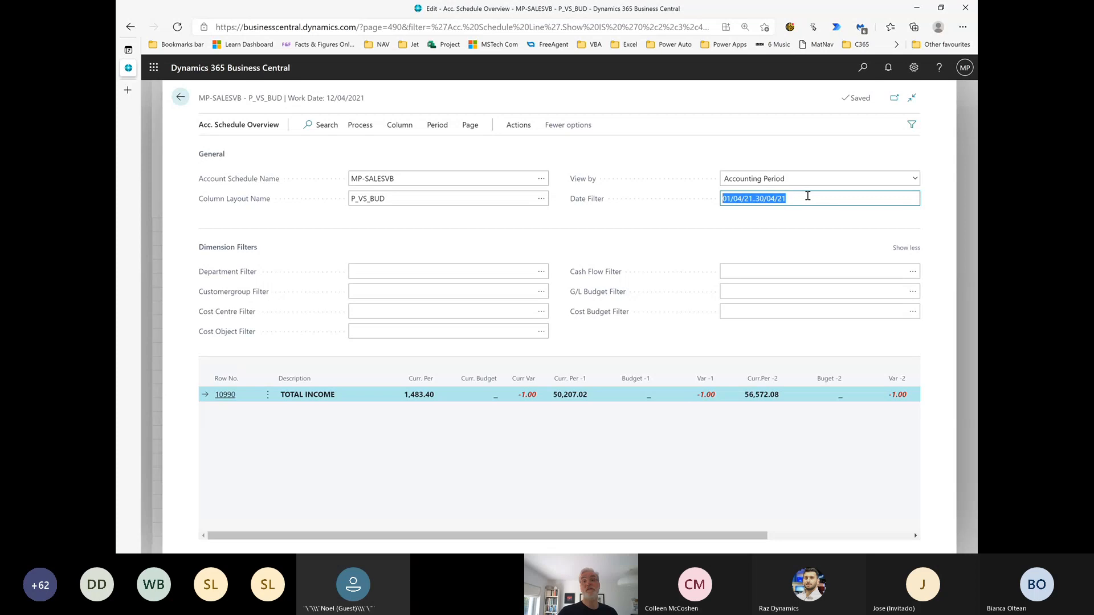
{"action": "type", "text": "p-5"}
{"action": "key", "text": "Tab"}
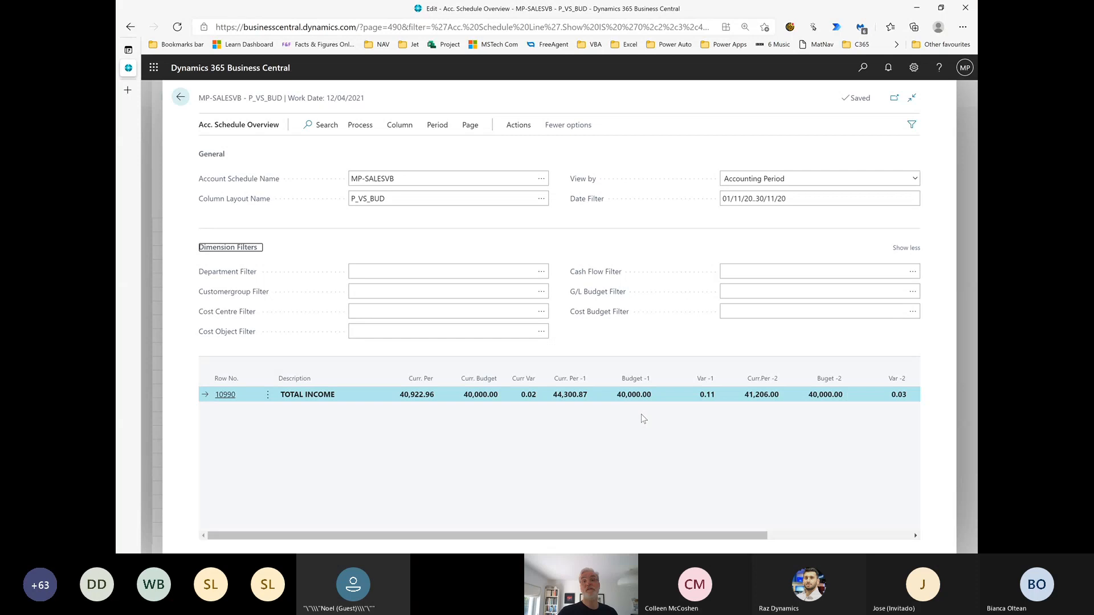
Reopen the P_VS_BUD column layout setup, review the formula of the Curr Var column, and return to the MP-SALESVB schedule
{"action": "left_click", "coordinate": [542, 201]}
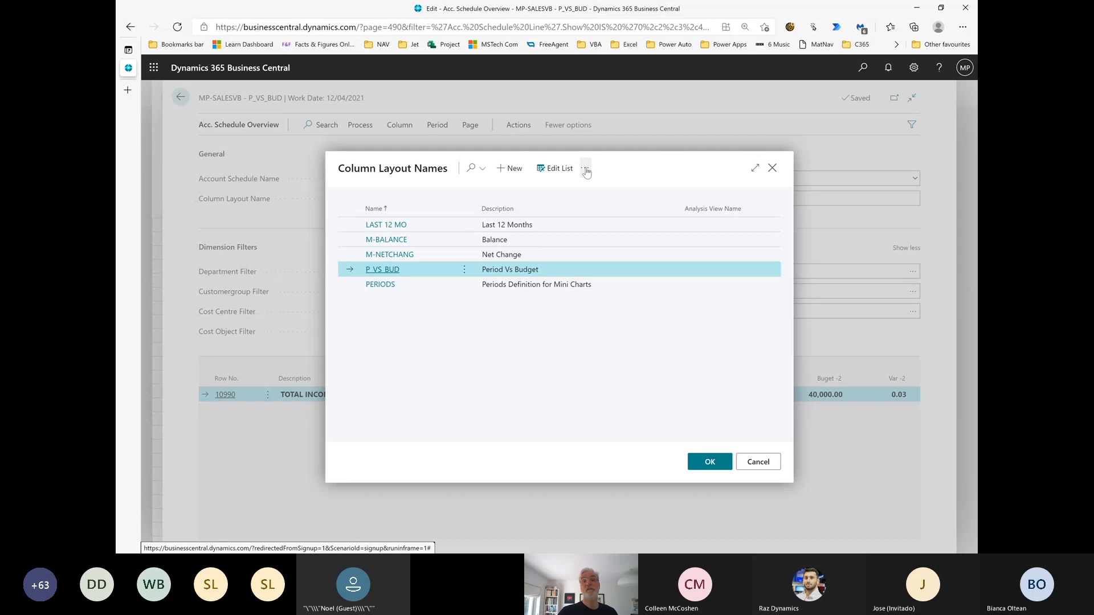
{"action": "left_click", "coordinate": [585, 167]}
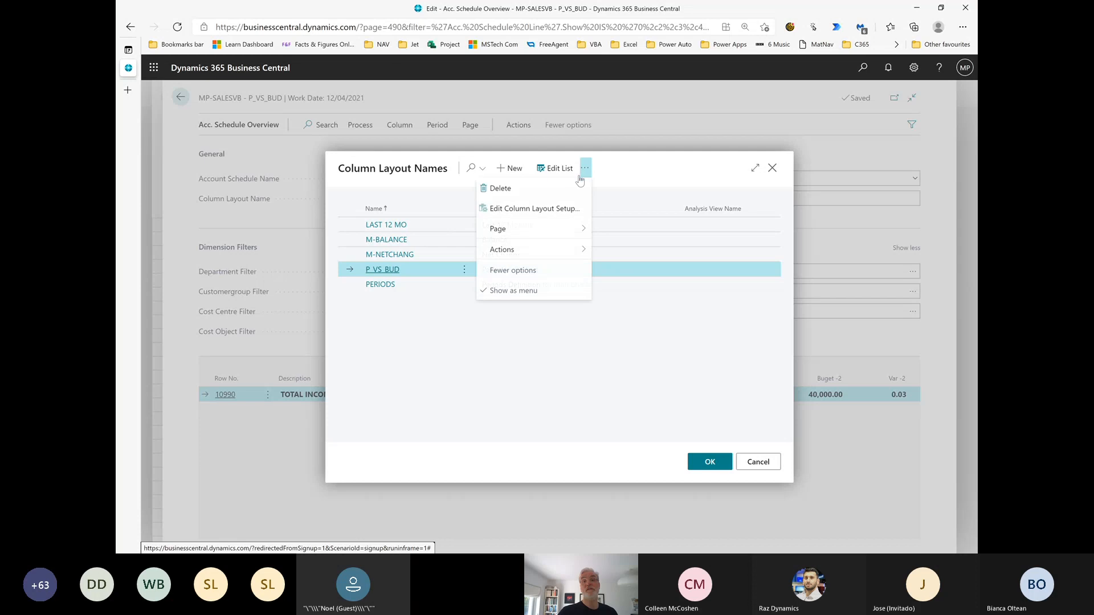
{"action": "left_click", "coordinate": [535, 209]}
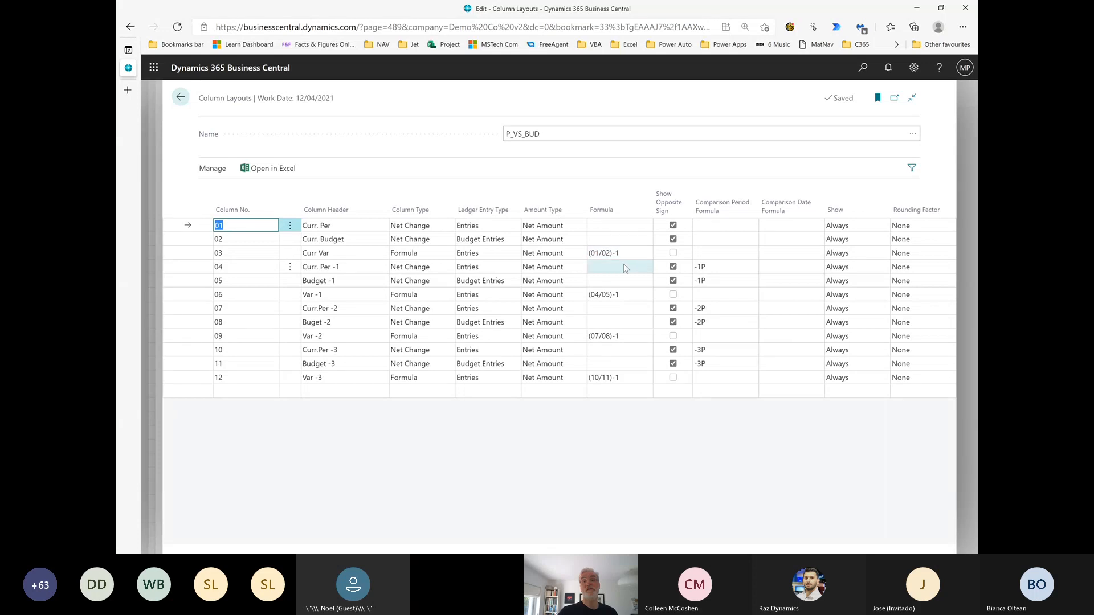
{"action": "key", "text": "Escape"}
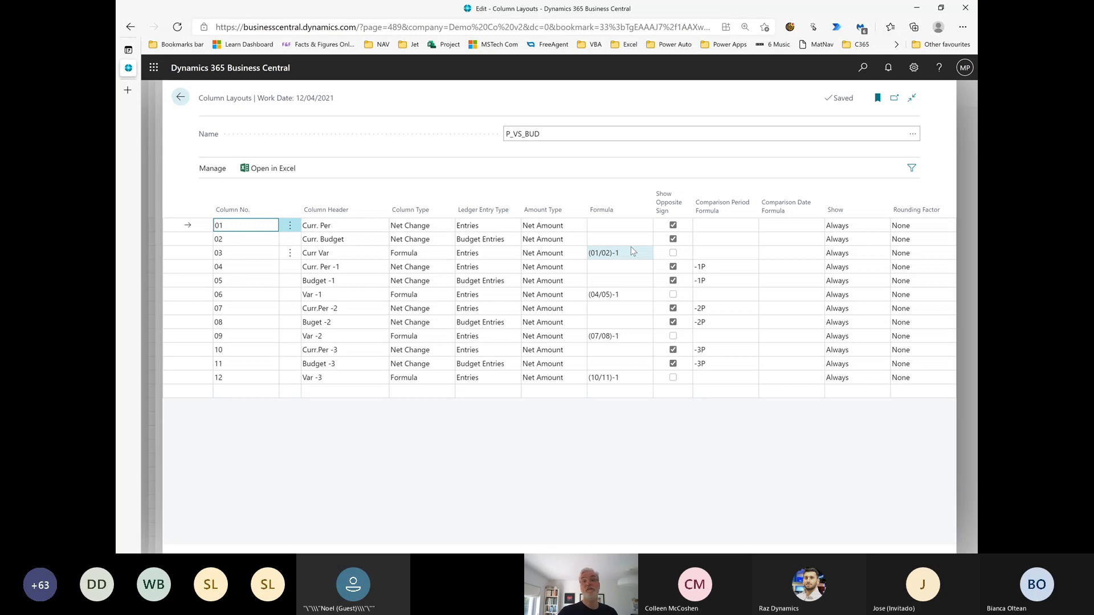
{"action": "key", "text": "Escape"}
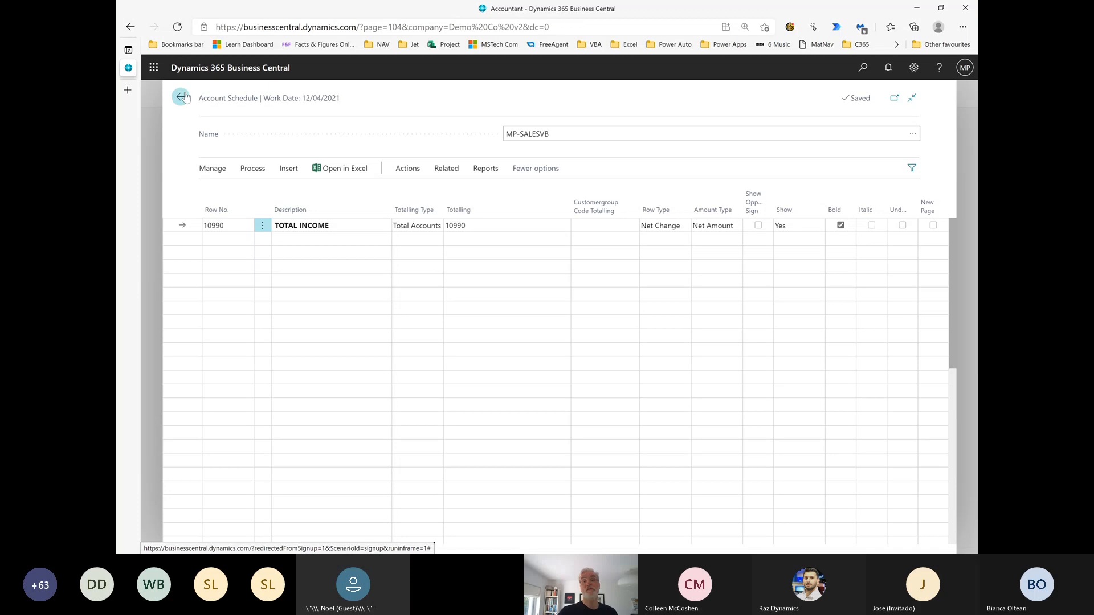
Return to the list of account schedules, view the rows of M-INCOMEMP, and open M-INCOME
{"action": "left_click", "coordinate": [183, 98]}
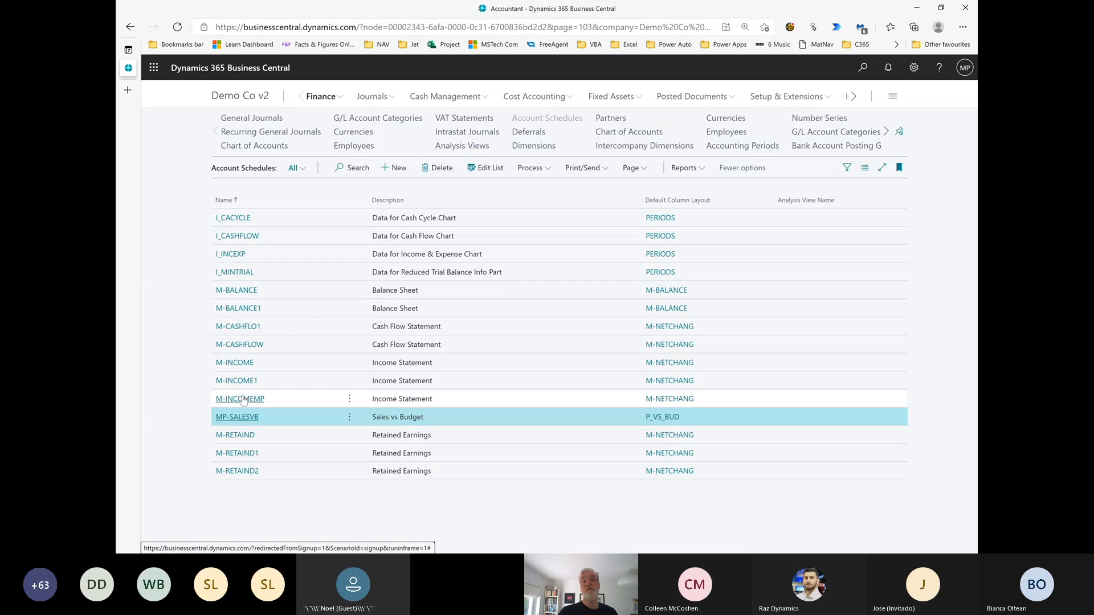
{"action": "left_click", "coordinate": [239, 399]}
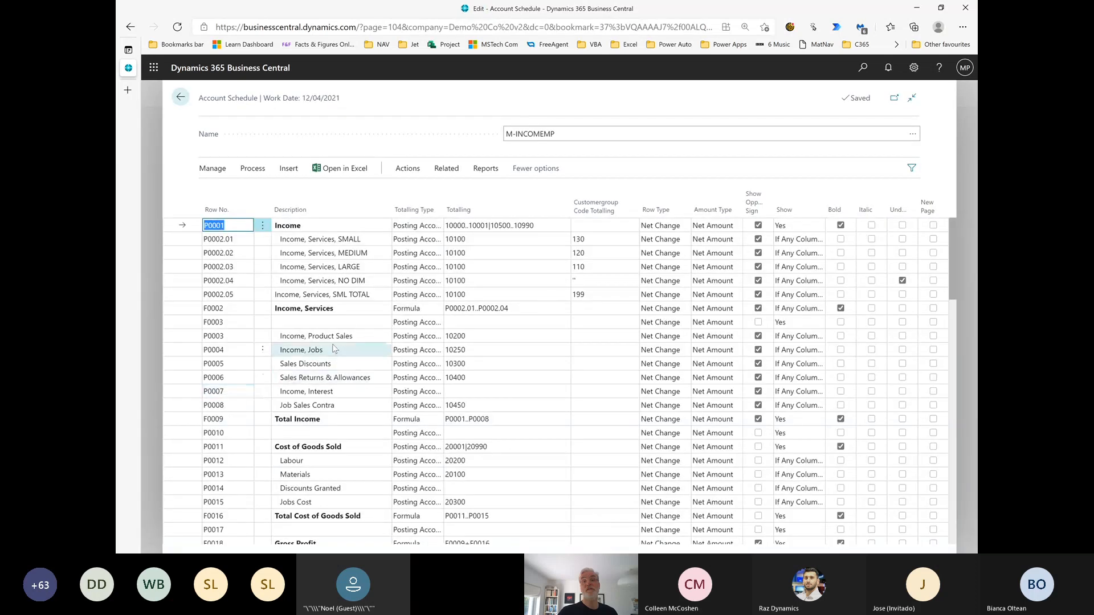
{"action": "left_click", "coordinate": [180, 97]}
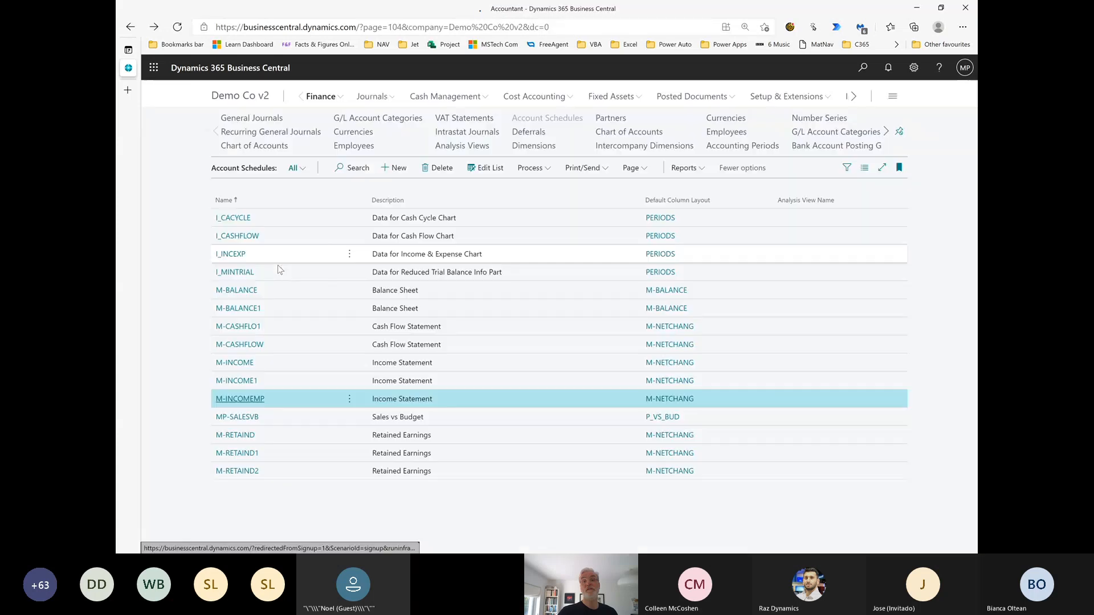
{"action": "left_click", "coordinate": [236, 365]}
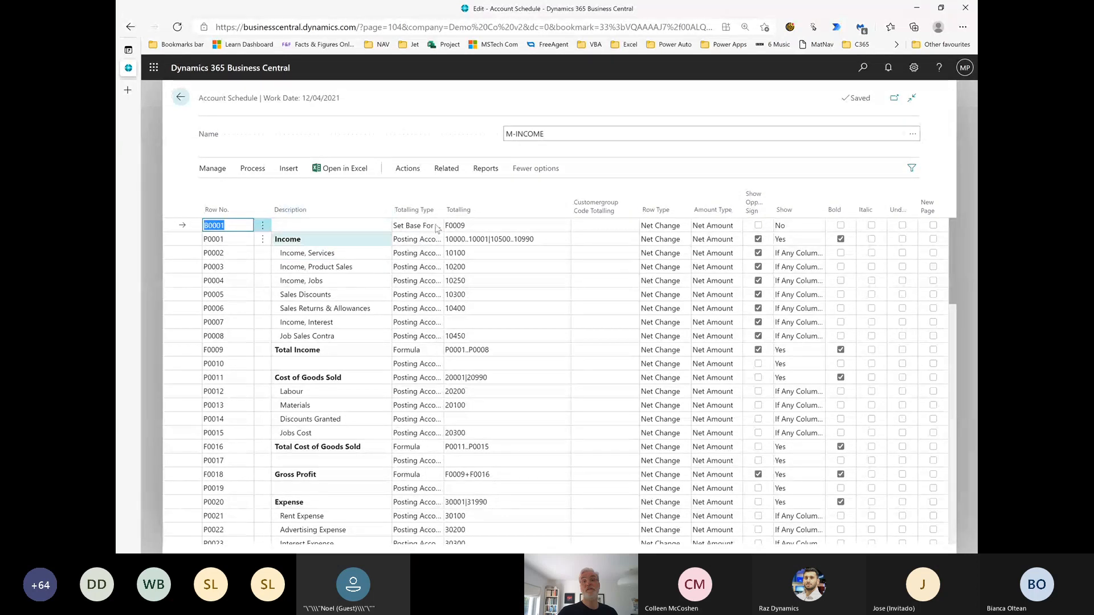
Examine the percentage base row B0001 and its referenced Total Income row, and open the M-INCOME schedule's overview
{"action": "mouse_move", "coordinate": [316, 222]}
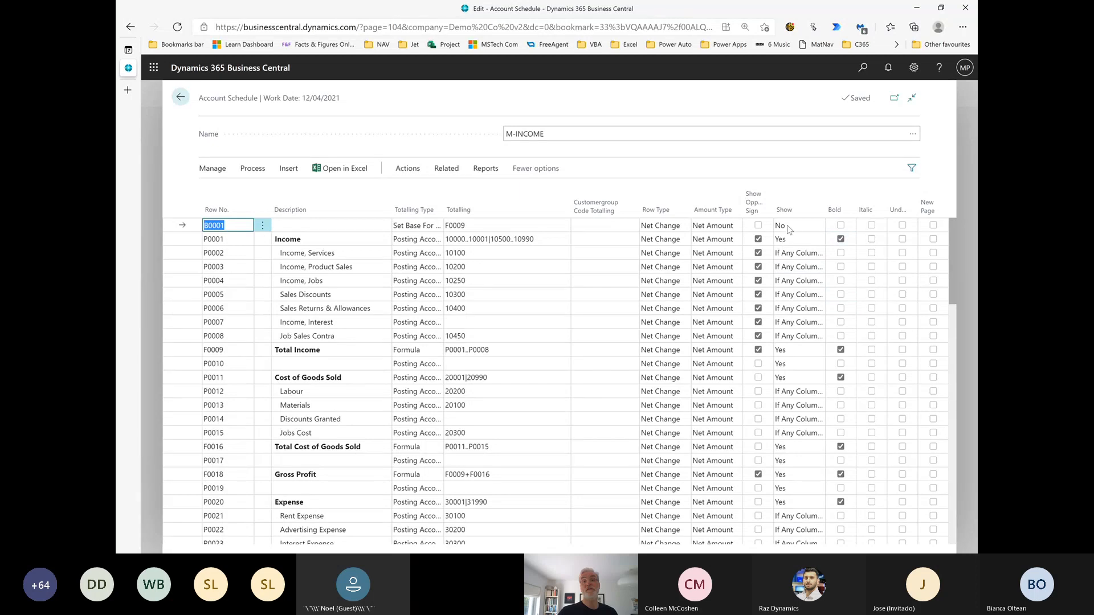
{"action": "left_click", "coordinate": [490, 225]}
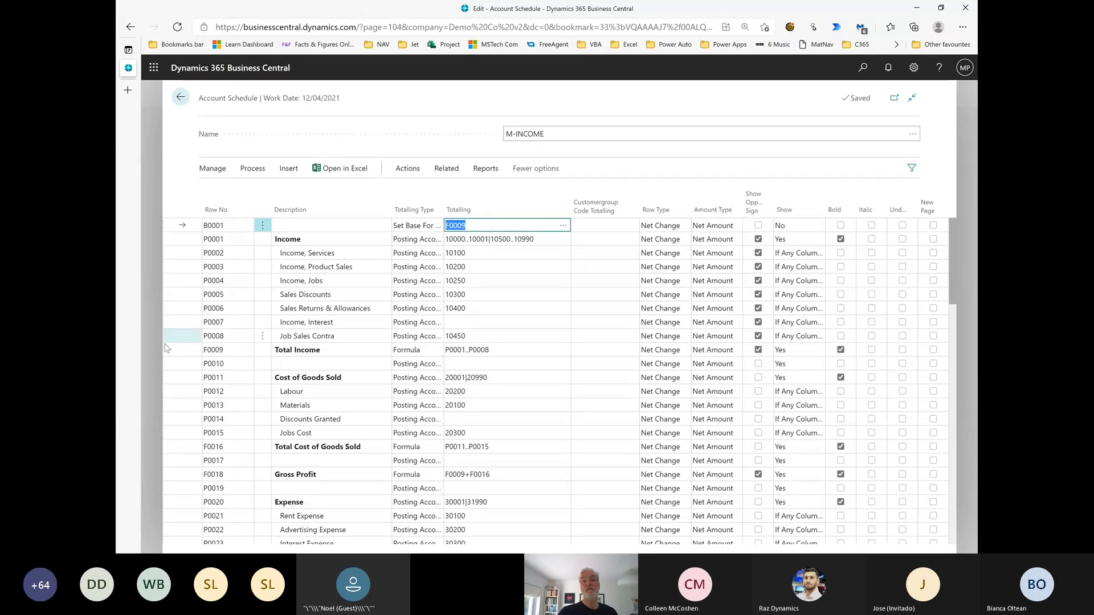
{"action": "left_click", "coordinate": [192, 354]}
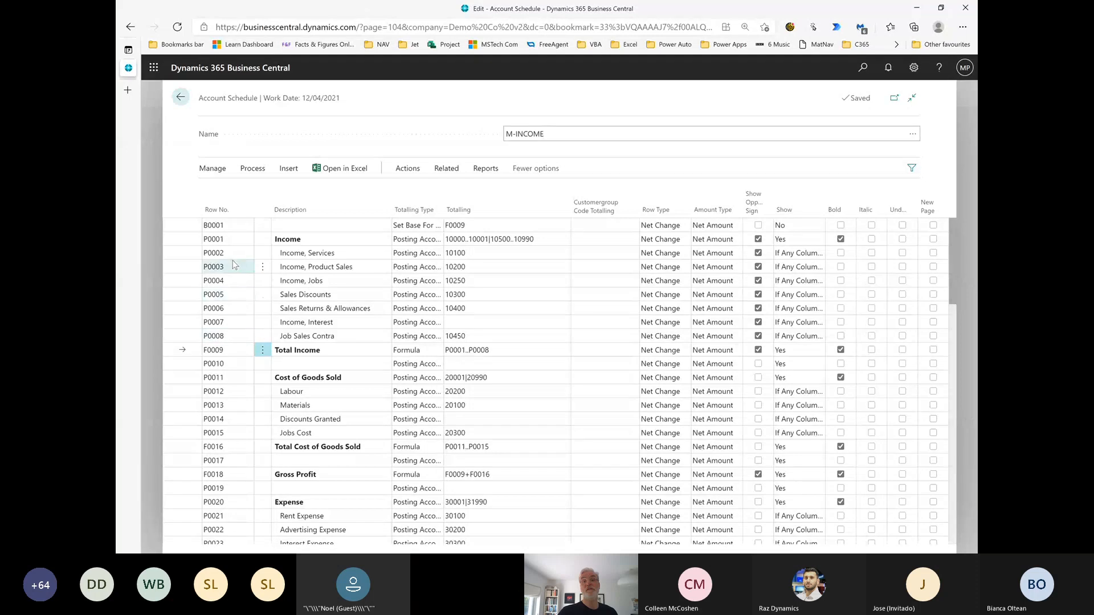
{"action": "left_click", "coordinate": [453, 169]}
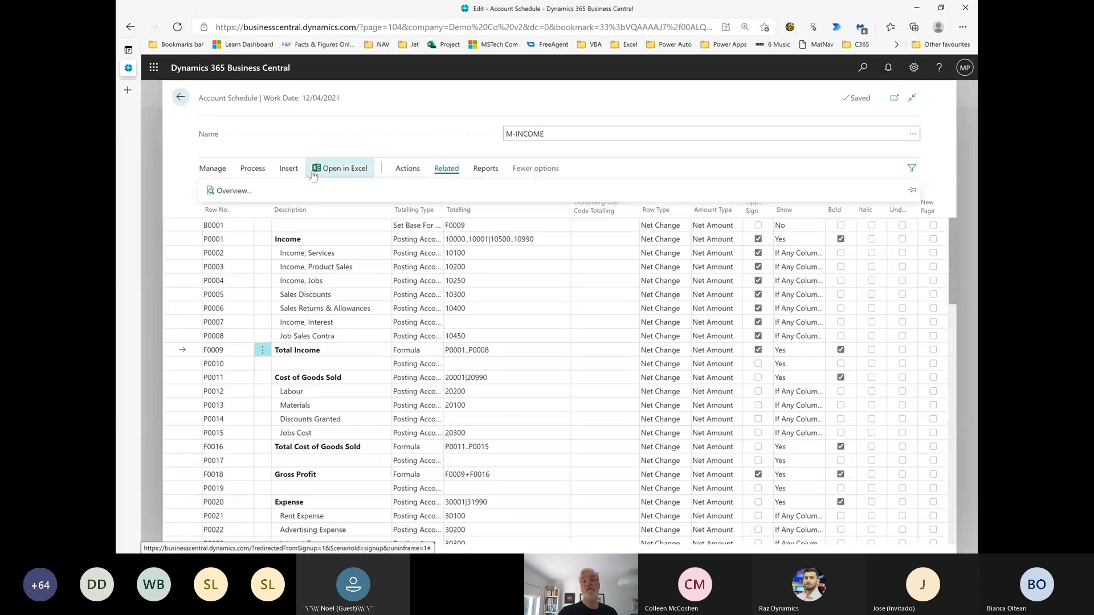
{"action": "left_click", "coordinate": [226, 190]}
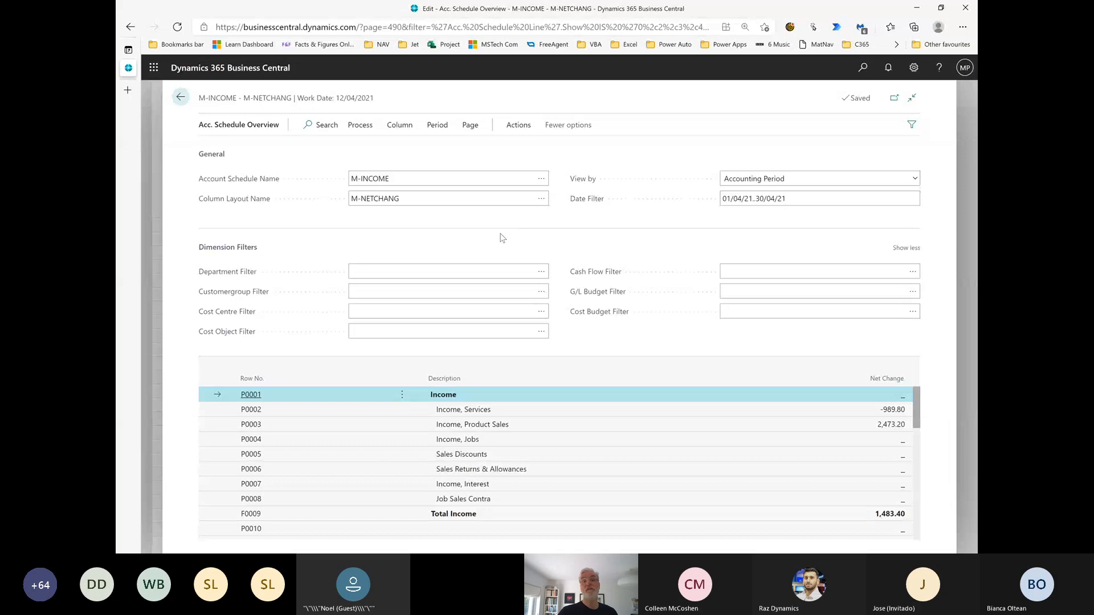
Open the M-NETCHANG column layout setup and add a column numbered 2 with the header Key Ratio
{"action": "left_click", "coordinate": [540, 199]}
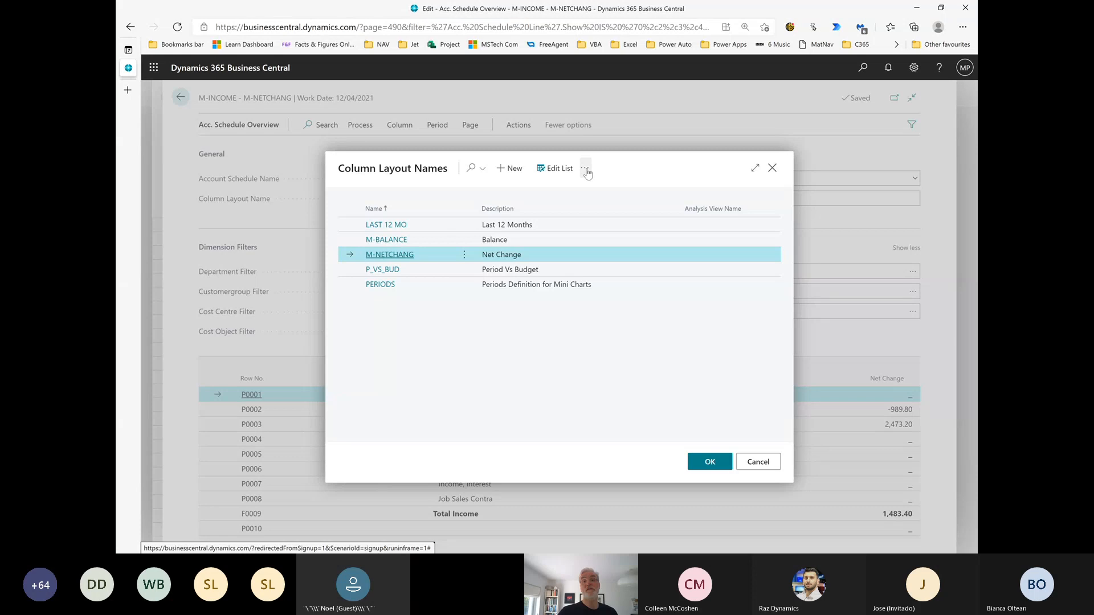
{"action": "left_click", "coordinate": [586, 170]}
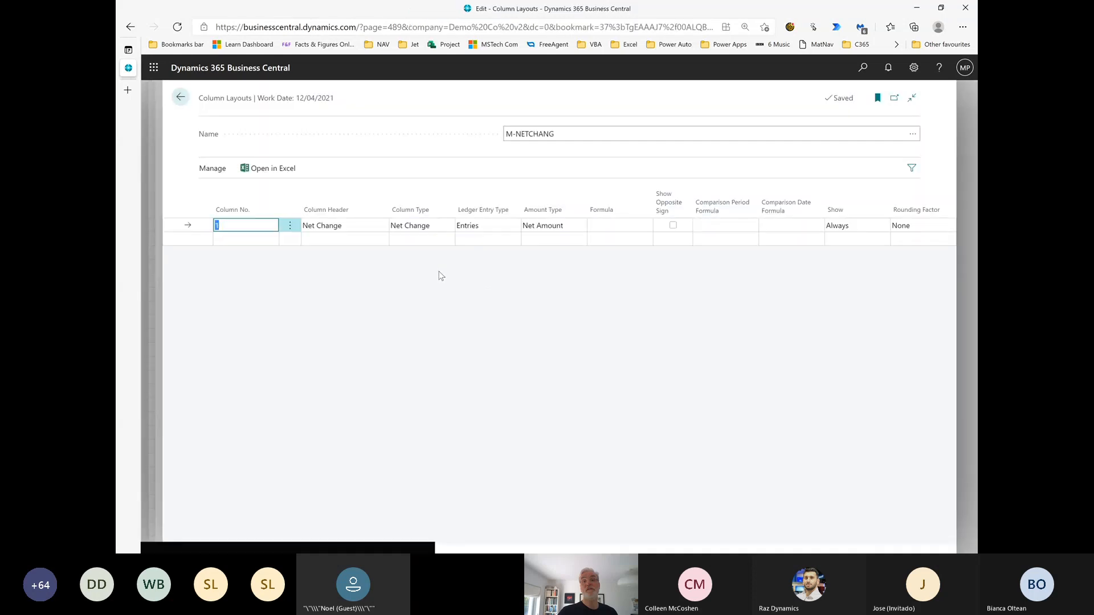
{"action": "left_click", "coordinate": [288, 239]}
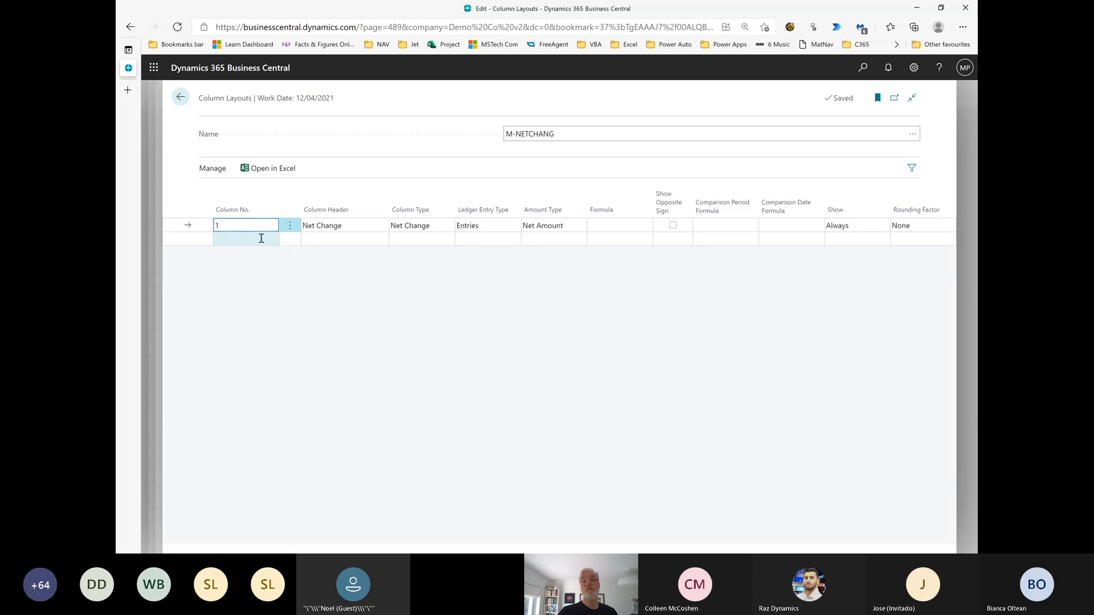
{"action": "type", "text": "2"}
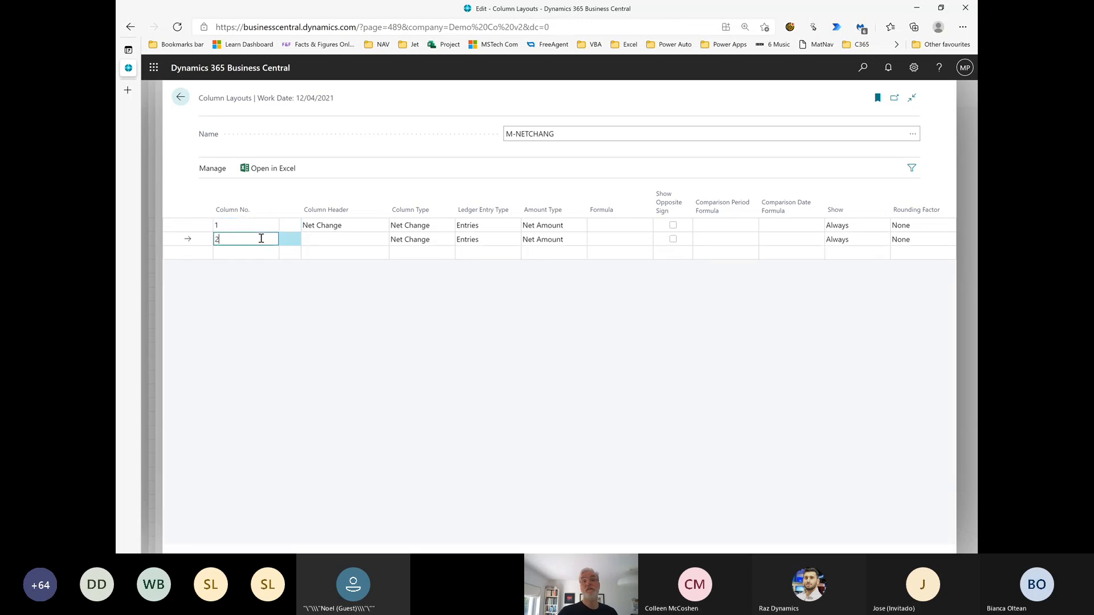
{"action": "key", "text": "Tab"}
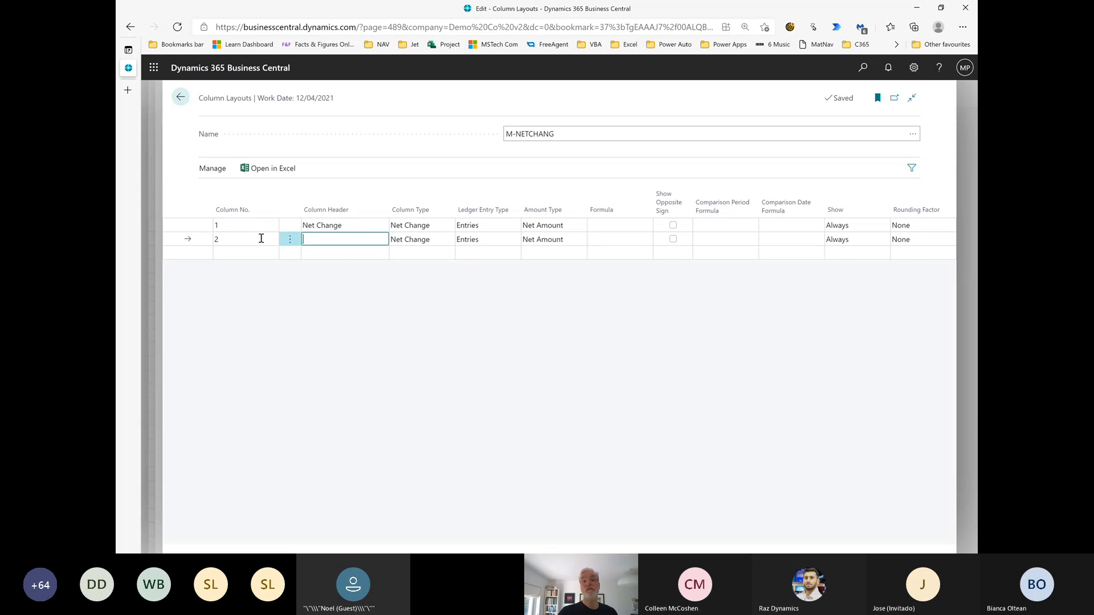
{"action": "type", "text": "Key Ratio"}
{"action": "key", "text": "Tab"}
{"action": "key", "text": "Tab"}
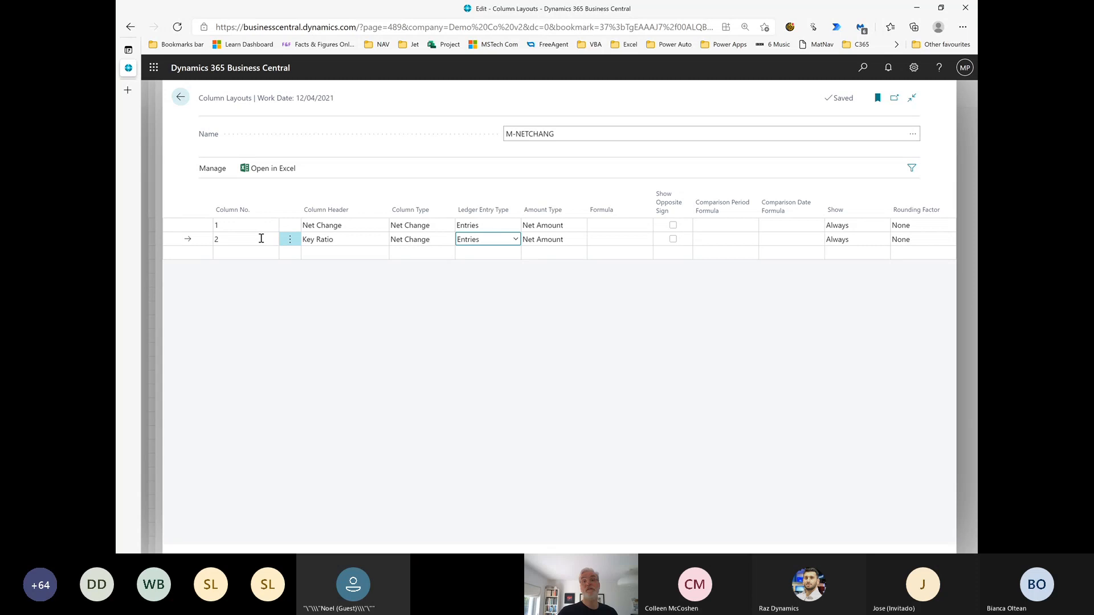
Set the Key Ratio column's type to Formula and enter 1% as its formula
{"action": "key", "text": "shift+Tab"}
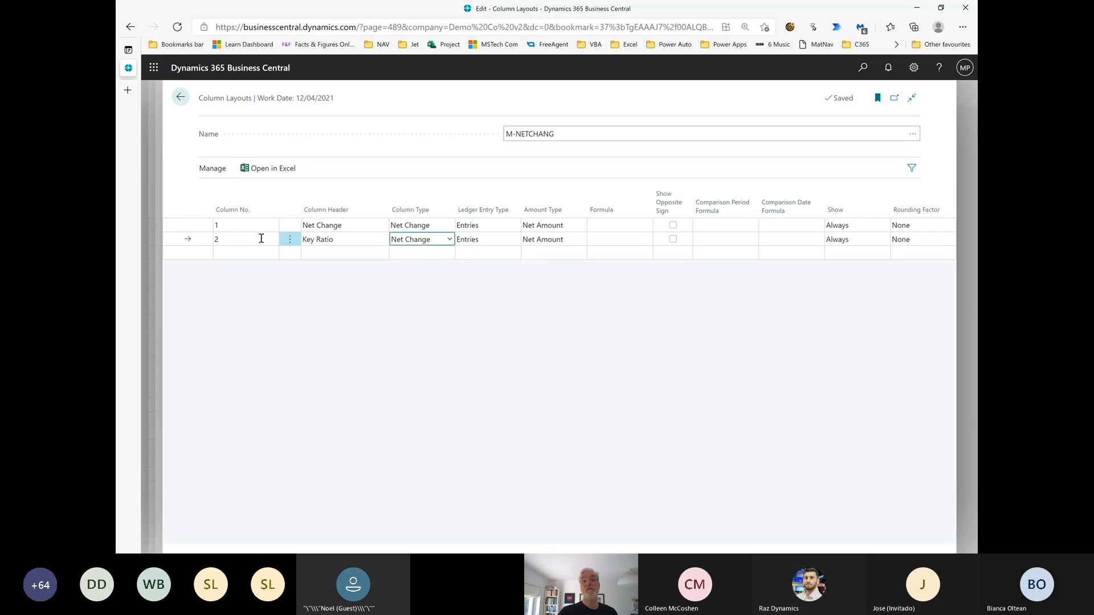
{"action": "key", "text": "f"}
{"action": "key", "text": "Tab"}
{"action": "key", "text": "Tab"}
{"action": "key", "text": "Tab"}
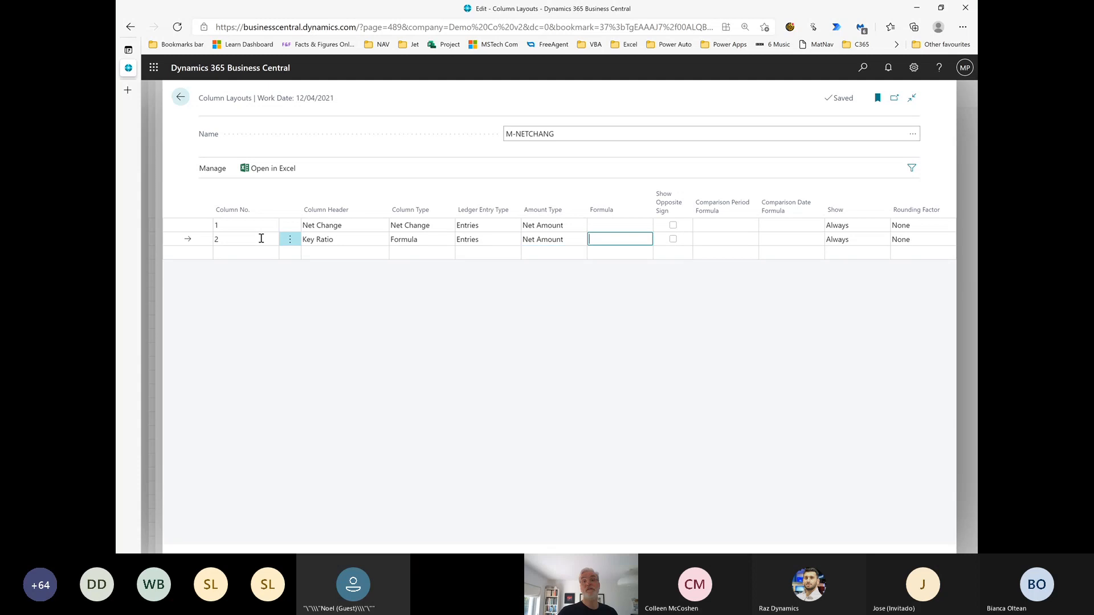
{"action": "type", "text": "1"}
{"action": "type", "text": "%"}
{"action": "left_click", "coordinate": [673, 238]}
Return to the M-INCOME overview with the M-NETCHANG layout applied and review the Key Ratio column down its rows
{"action": "left_click", "coordinate": [181, 98]}
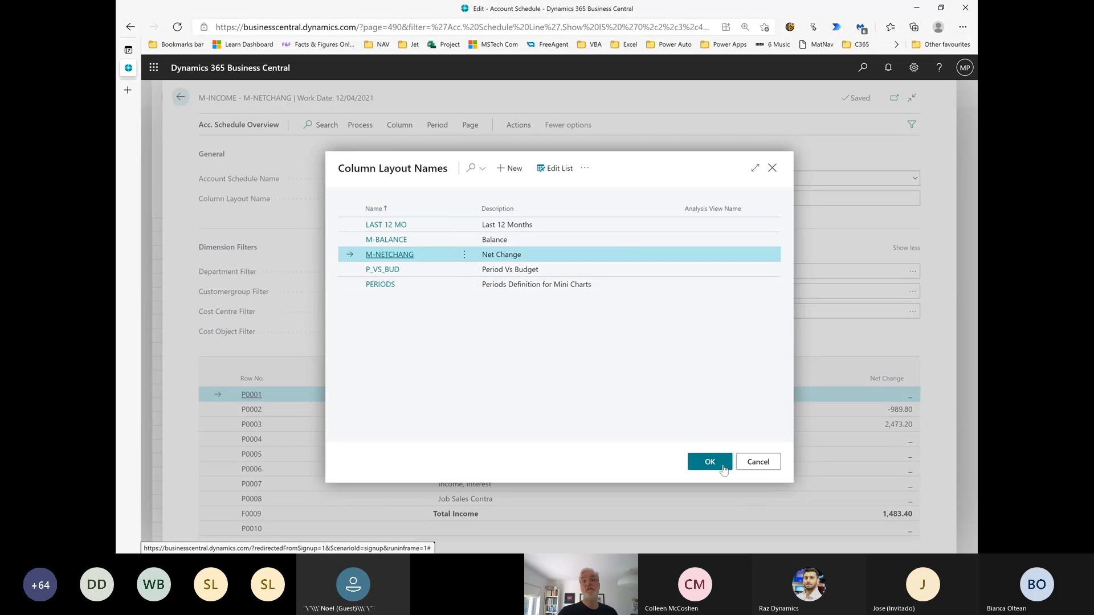
{"action": "left_click", "coordinate": [710, 462]}
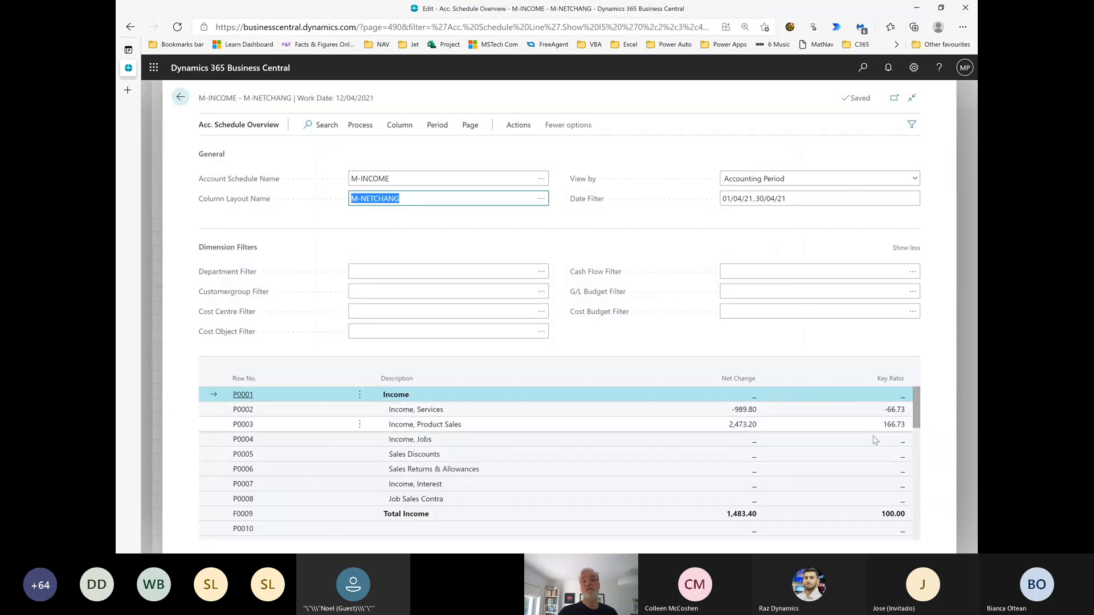
{"action": "scroll", "coordinate": [871, 442], "scroll_direction": "down", "scroll_amount": 1}
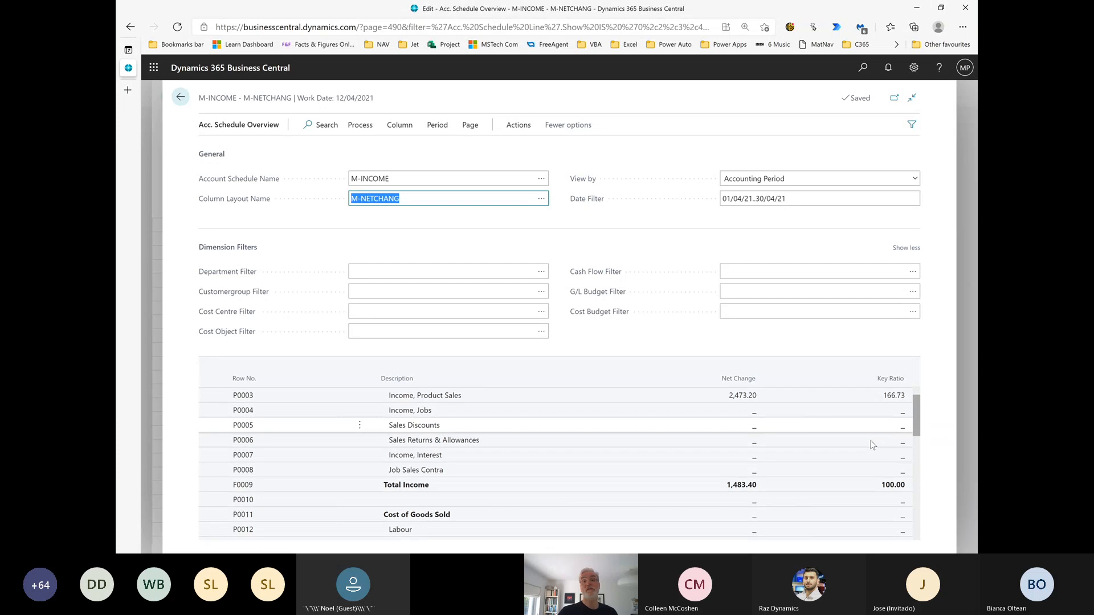
{"action": "scroll", "coordinate": [870, 446], "scroll_direction": "down", "scroll_amount": 1}
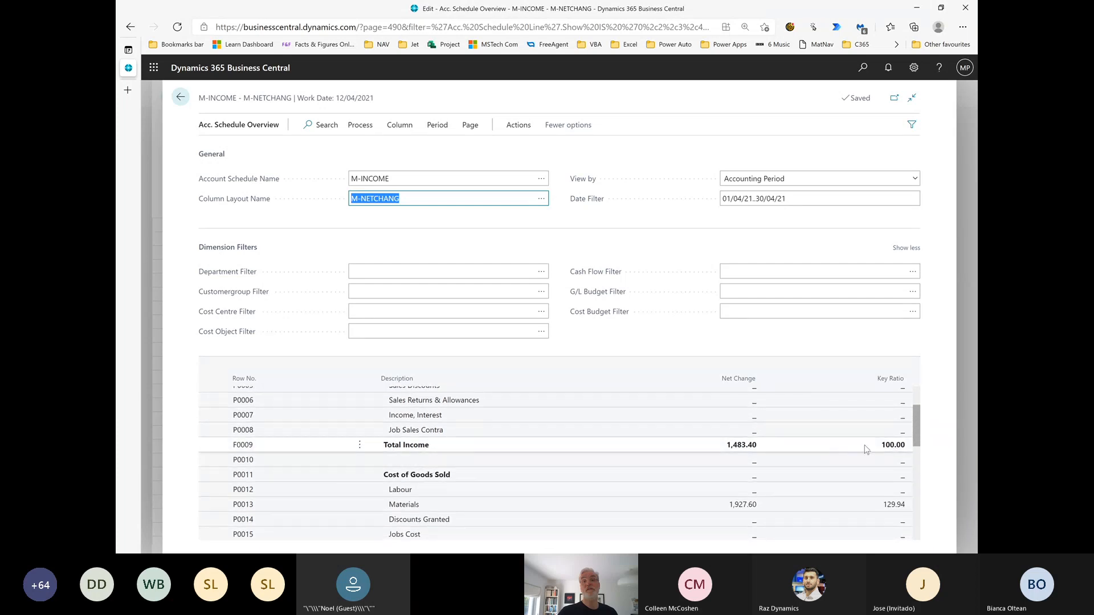
{"action": "scroll", "coordinate": [808, 480], "scroll_direction": "down", "scroll_amount": 1}
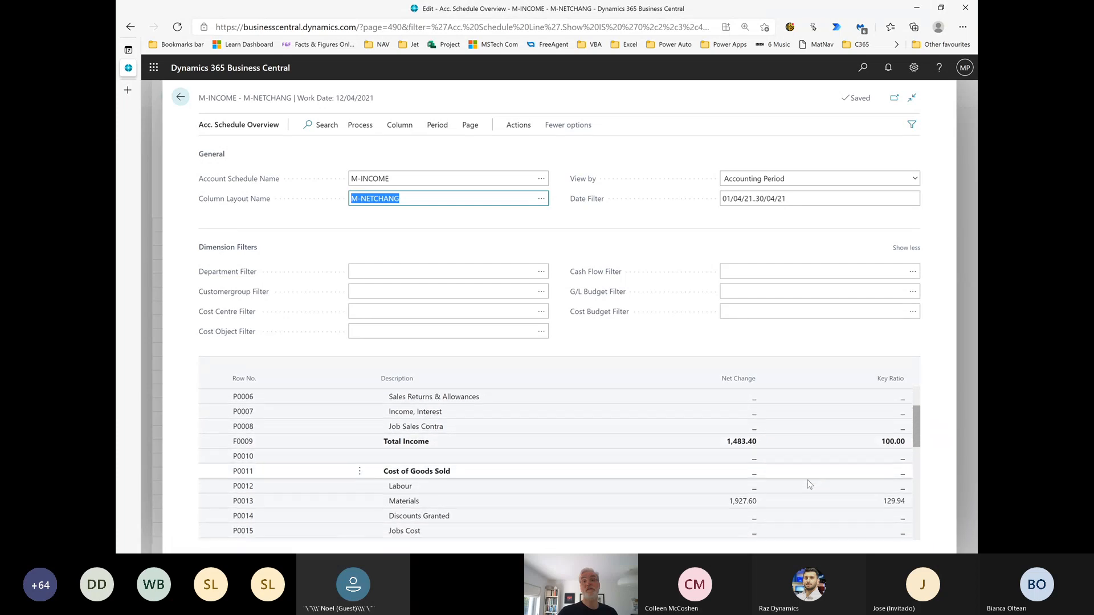
{"action": "scroll", "coordinate": [807, 480], "scroll_direction": "down", "scroll_amount": 4}
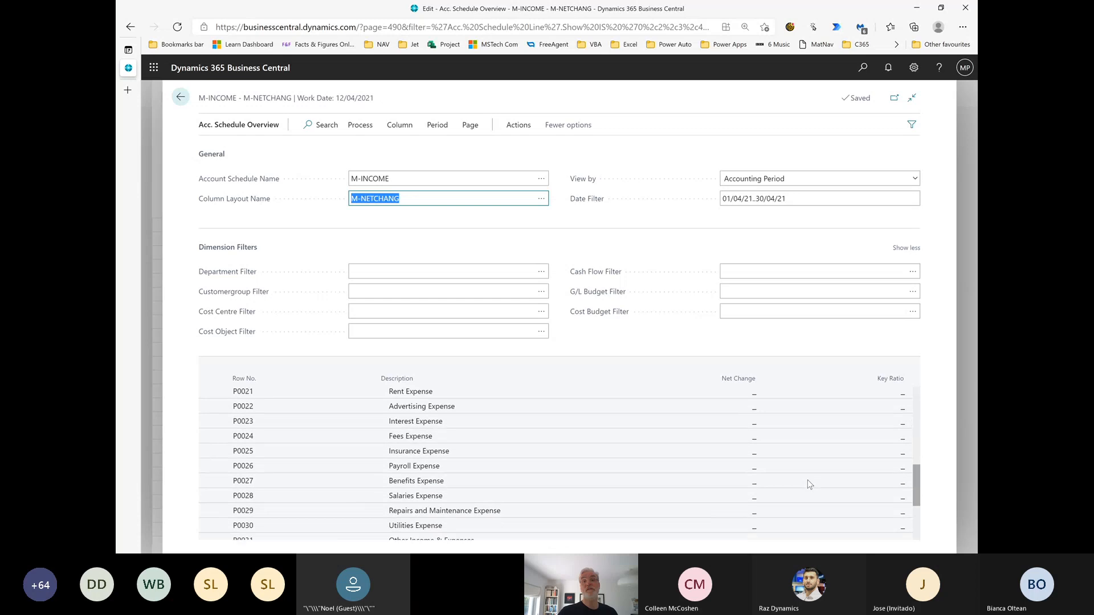
{"action": "scroll", "coordinate": [808, 480], "scroll_direction": "up", "scroll_amount": 1}
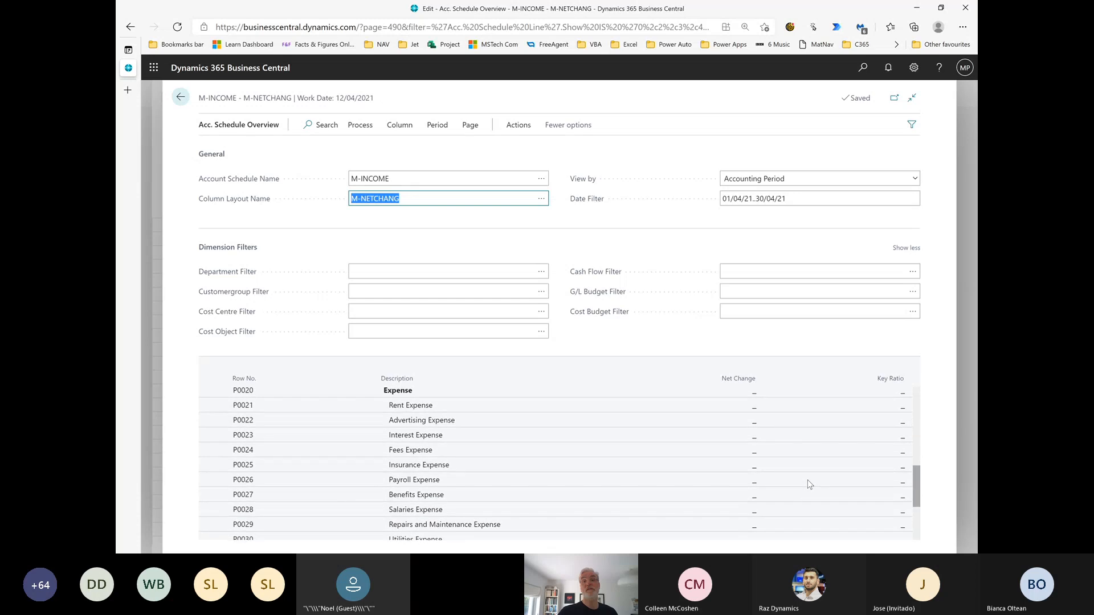
Set the M-INCOME overview's date filter to five accounting periods back using p-5, and review the expense rows' key ratios
{"action": "left_click", "coordinate": [792, 200]}
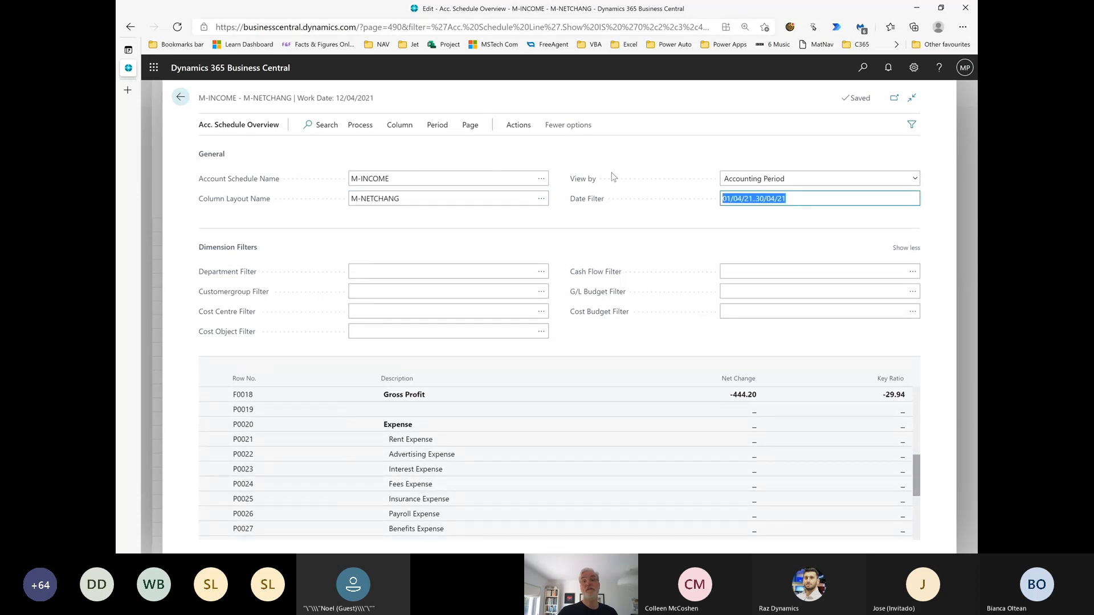
{"action": "type", "text": "p-5"}
{"action": "key", "text": "Tab"}
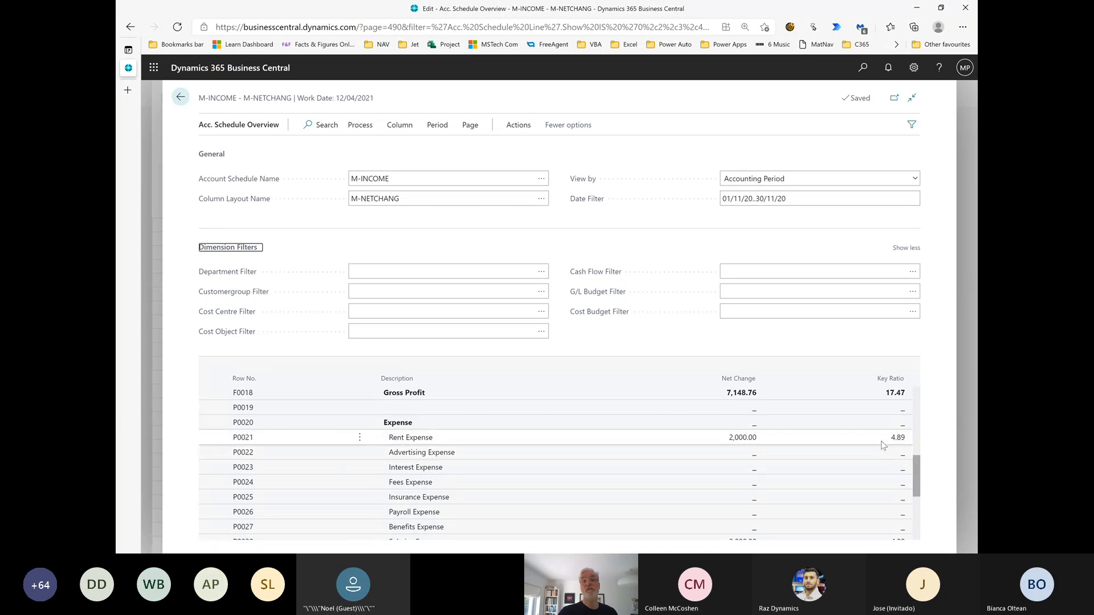
{"action": "scroll", "coordinate": [882, 443], "scroll_direction": "down", "scroll_amount": 1}
{"action": "scroll", "coordinate": [882, 445], "scroll_direction": "down", "scroll_amount": 3}
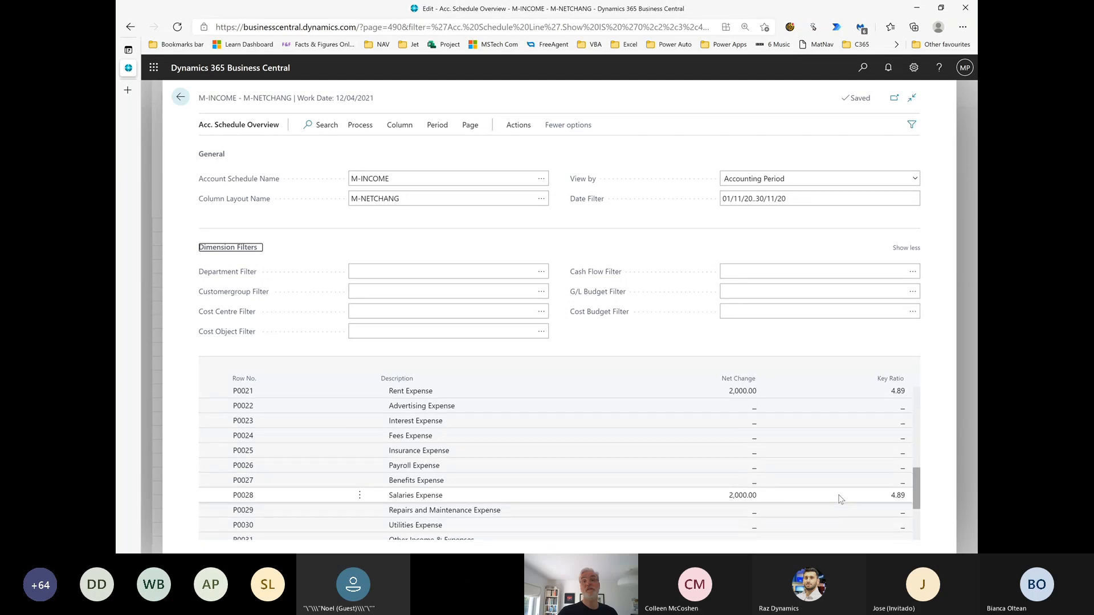
{"action": "scroll", "coordinate": [839, 499], "scroll_direction": "down", "scroll_amount": 3}
{"action": "scroll", "coordinate": [840, 499], "scroll_direction": "up", "scroll_amount": 3}
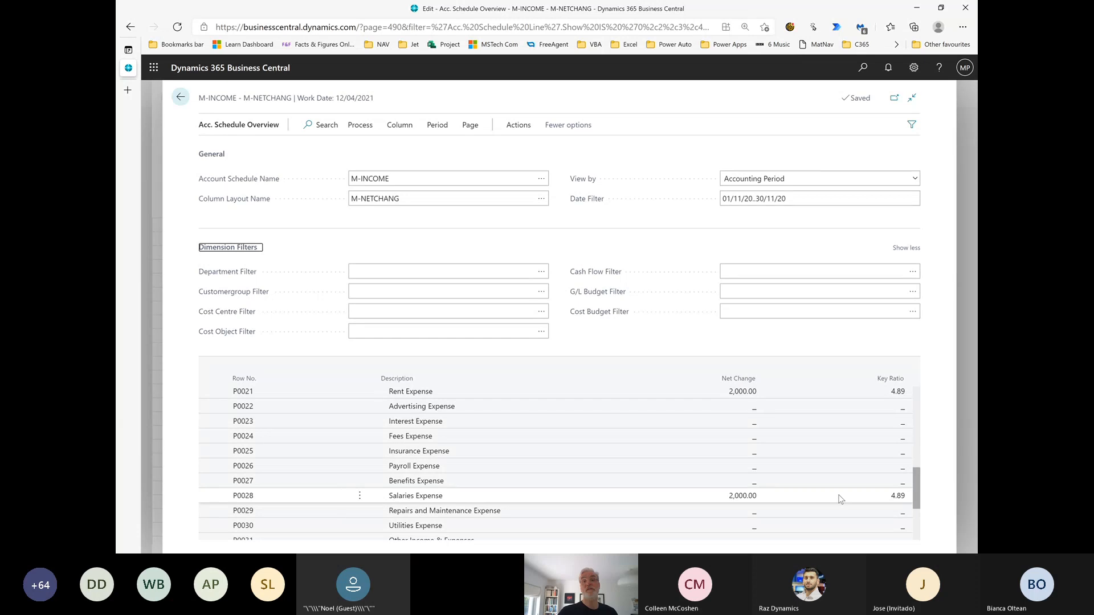
{"action": "left_click", "coordinate": [837, 483]}
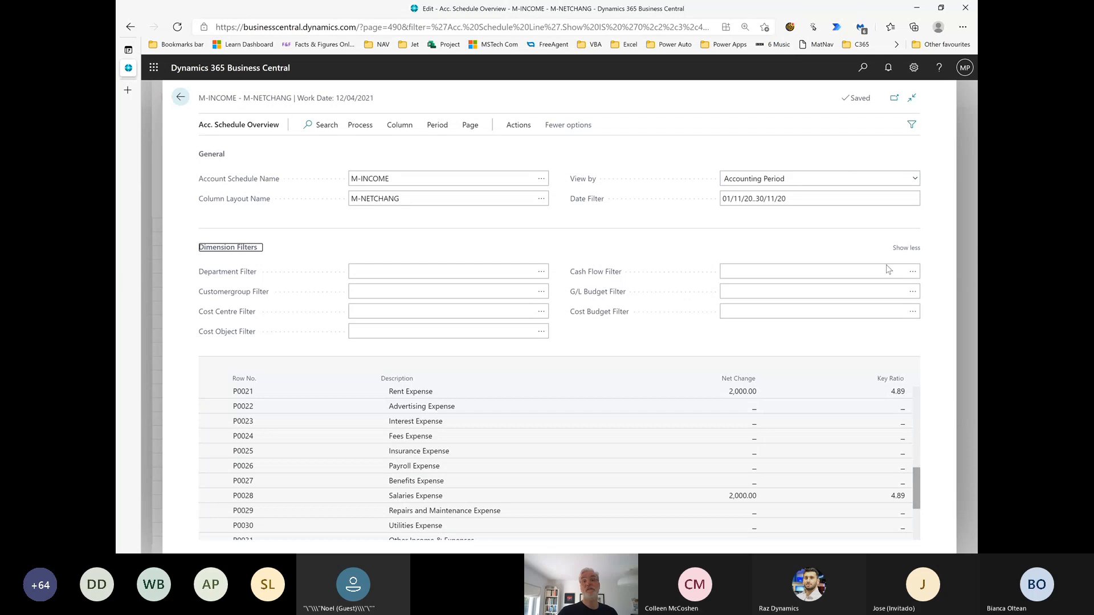
{"action": "left_click", "coordinate": [756, 393]}
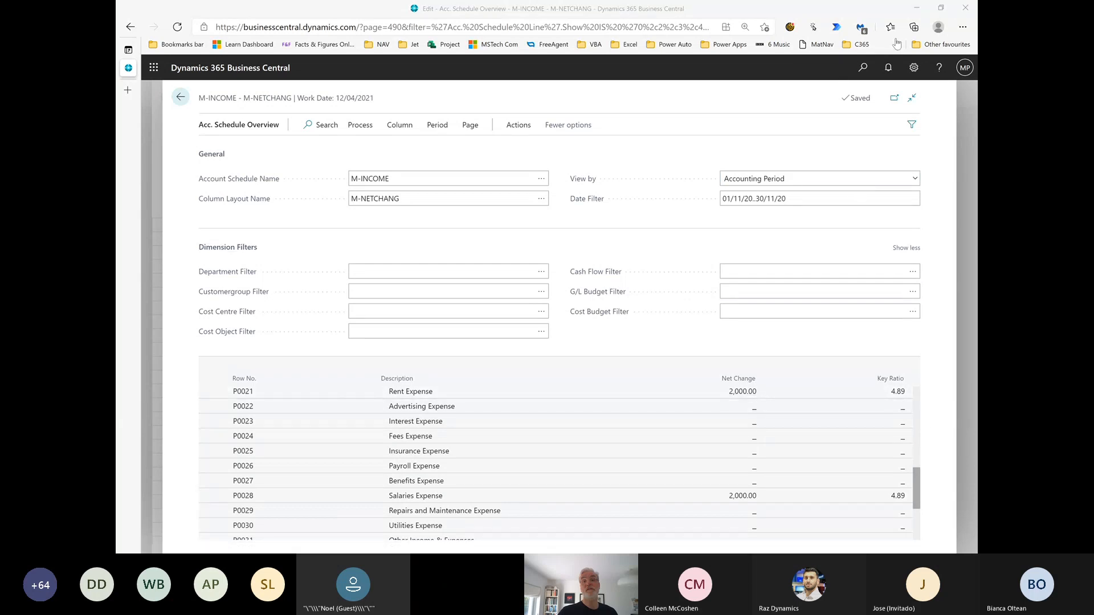